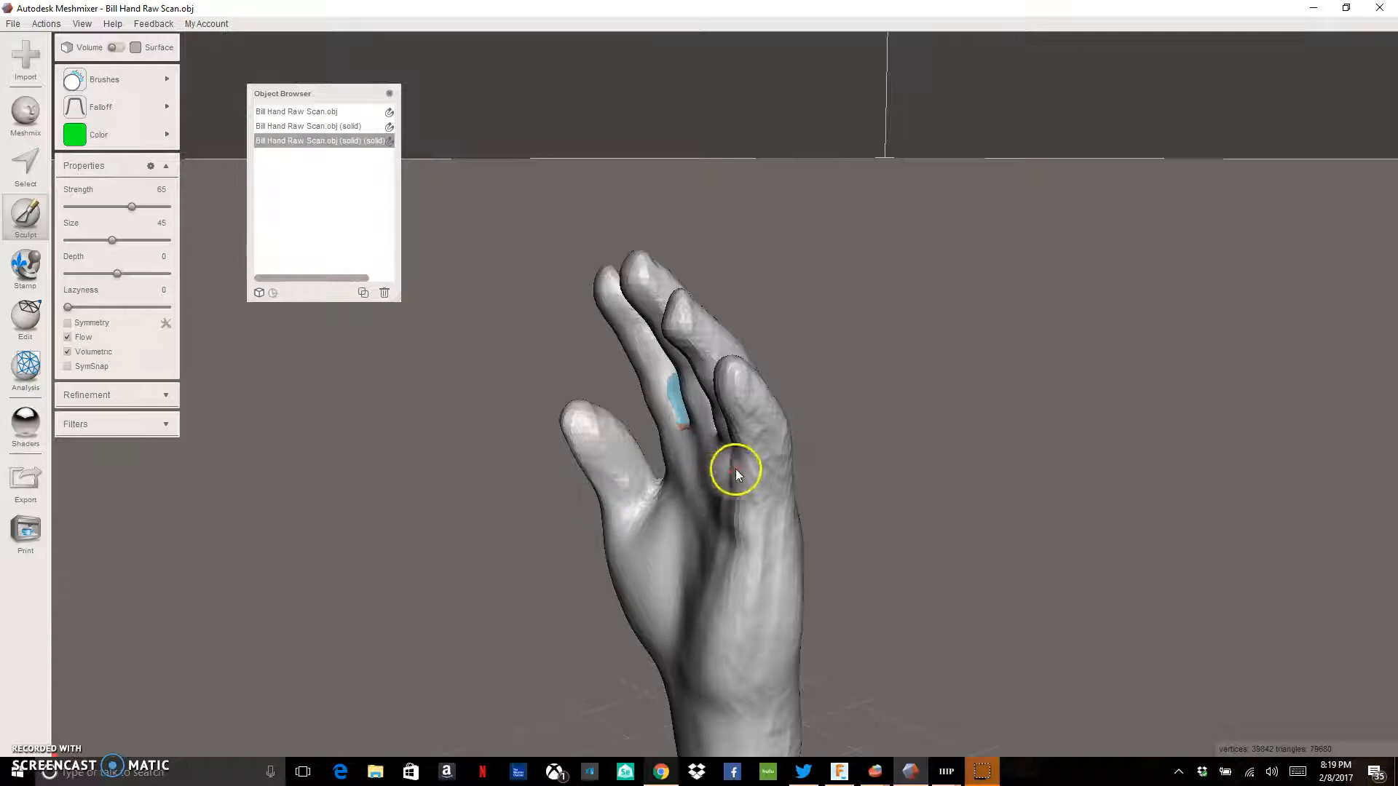
Smooth the little finger and the outer edge of the hand down to the wrist with the RobustSmooth brush
left_click_drag(752, 392, 777, 493)
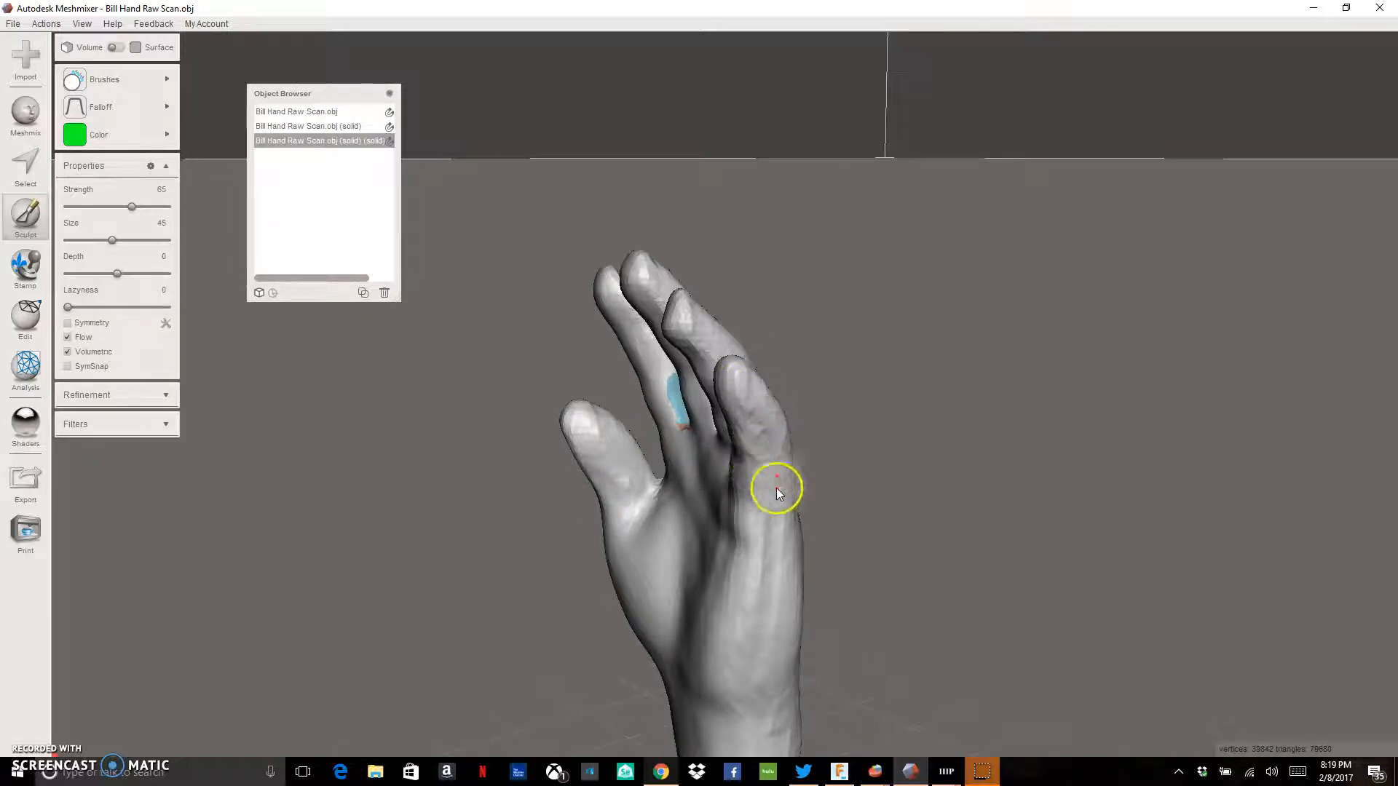
left_click(131, 131)
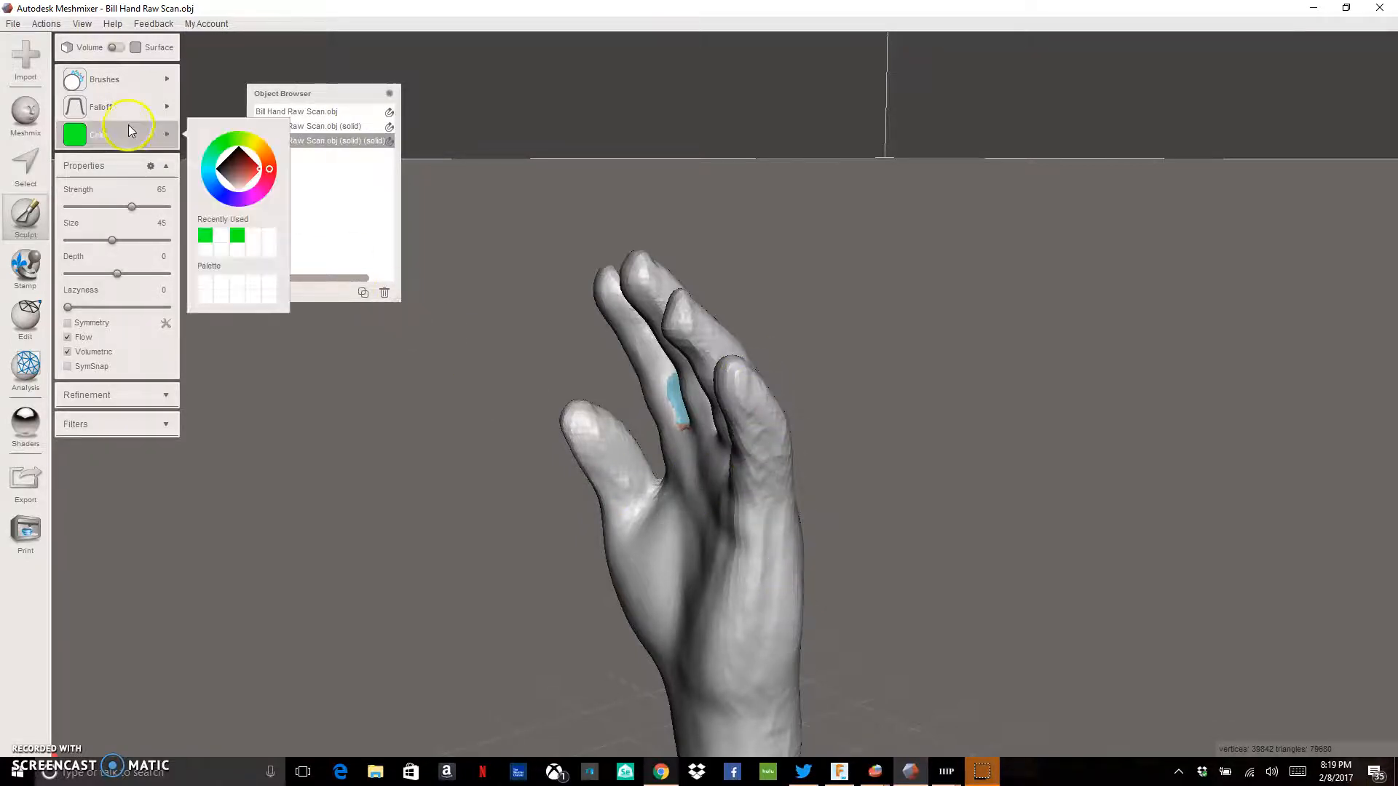
left_click(102, 81)
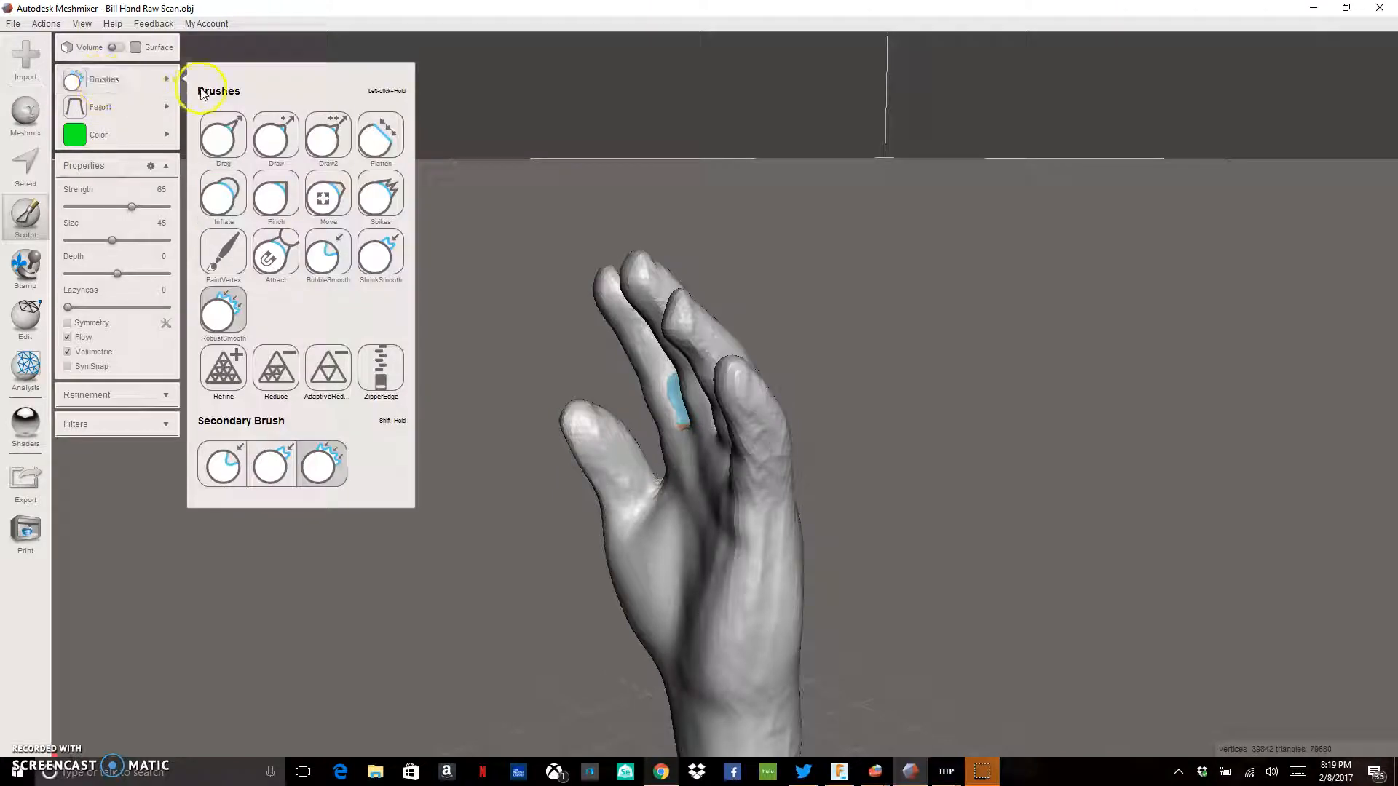
left_click(222, 314)
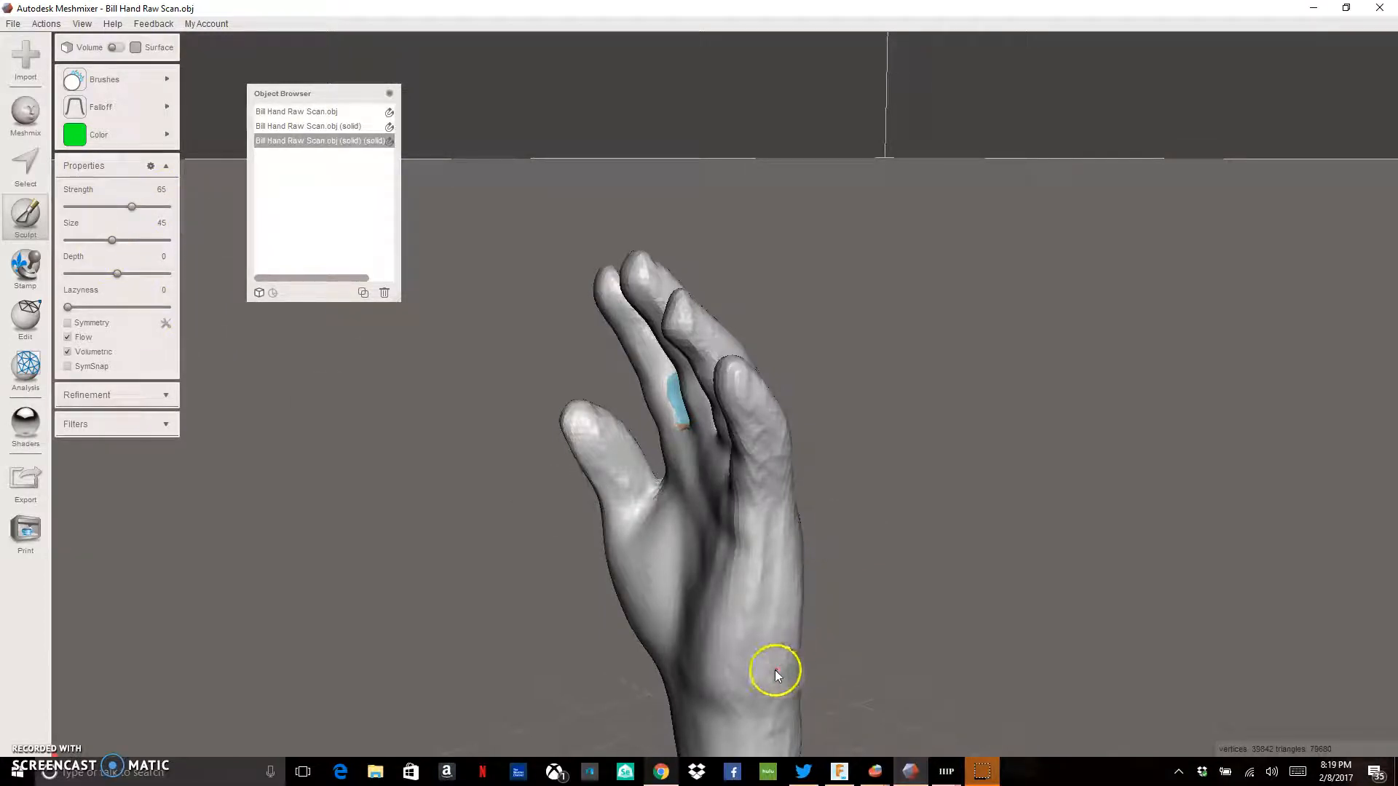
mouse_move(761, 417)
left_mouse_down()
mouse_move(747, 391)
mouse_move(765, 487)
mouse_move(742, 670)
left_mouse_up()
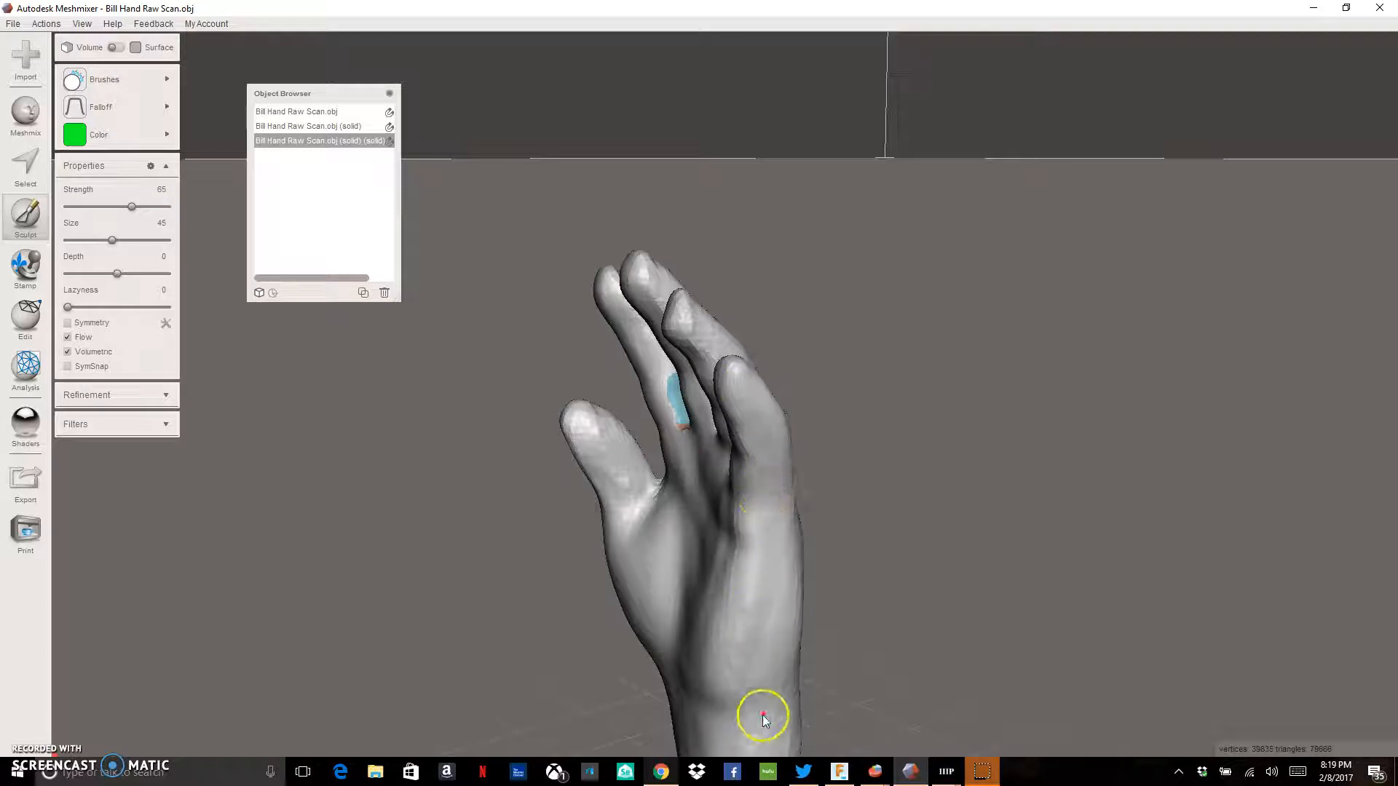
Smooth the backs and sides of the four fingers from the knuckles to the tips with the RobustSmooth brush
mouse_move(780, 739)
right_mouse_down()
mouse_move(768, 622)
mouse_move(735, 609)
mouse_move(671, 670)
mouse_move(533, 619)
right_mouse_up()
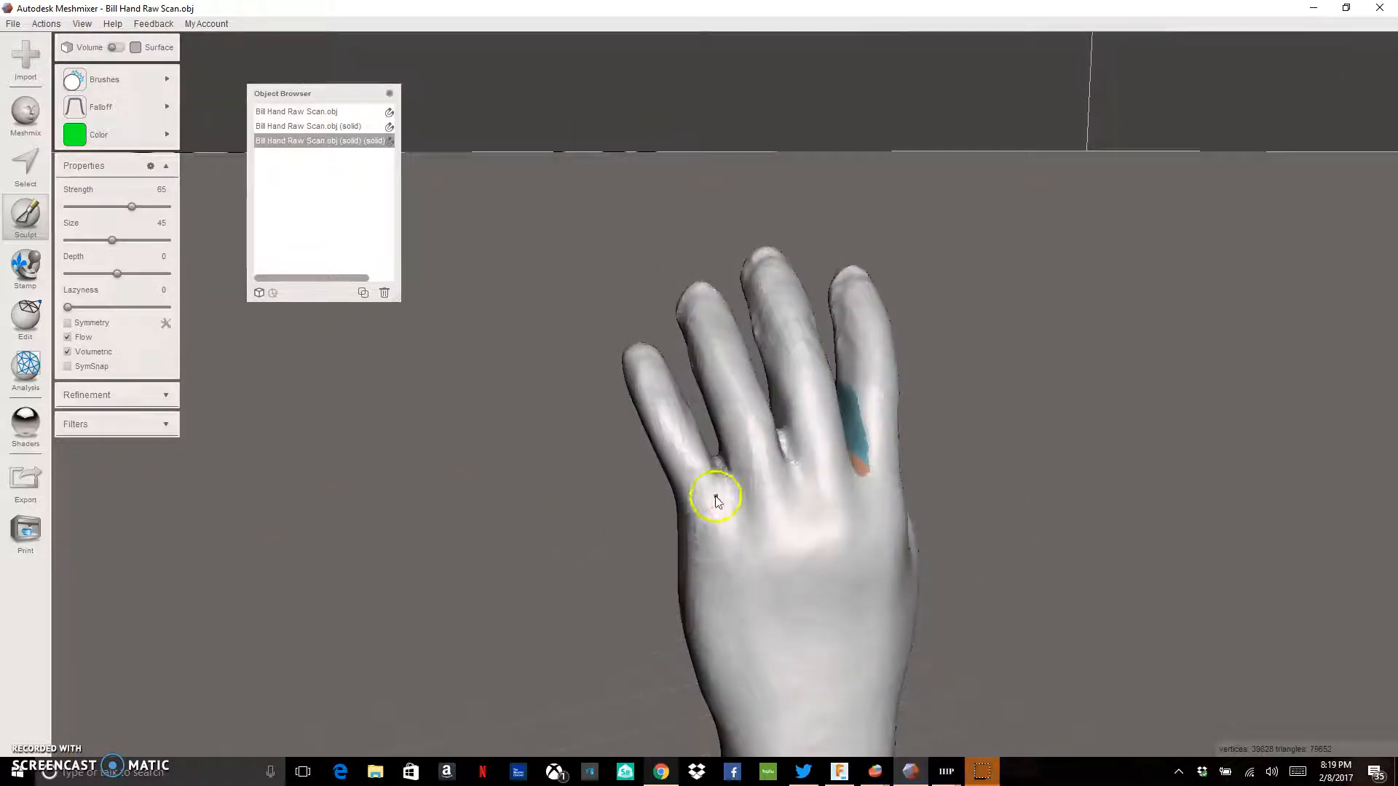
scroll(662, 466, "up", 6)
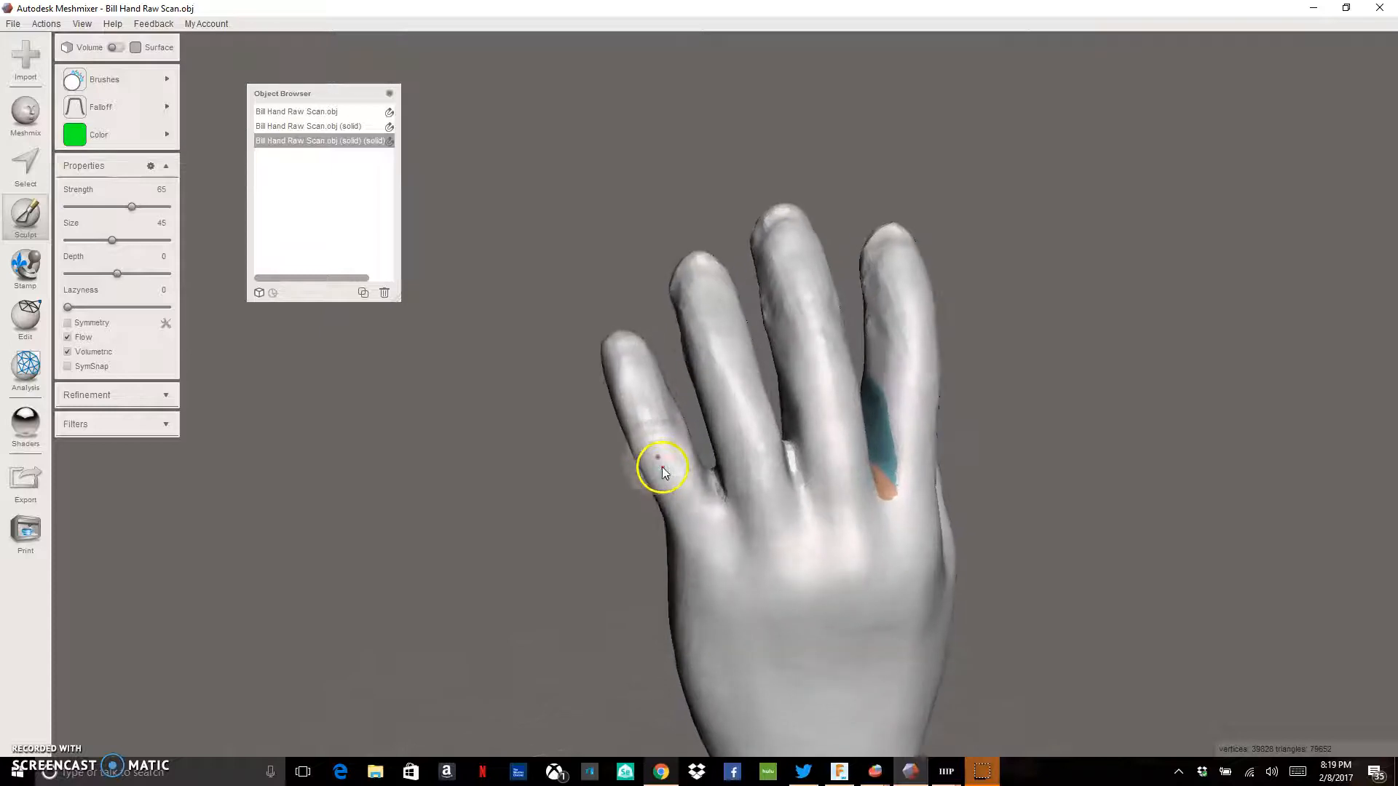
scroll(663, 467, "up", 2)
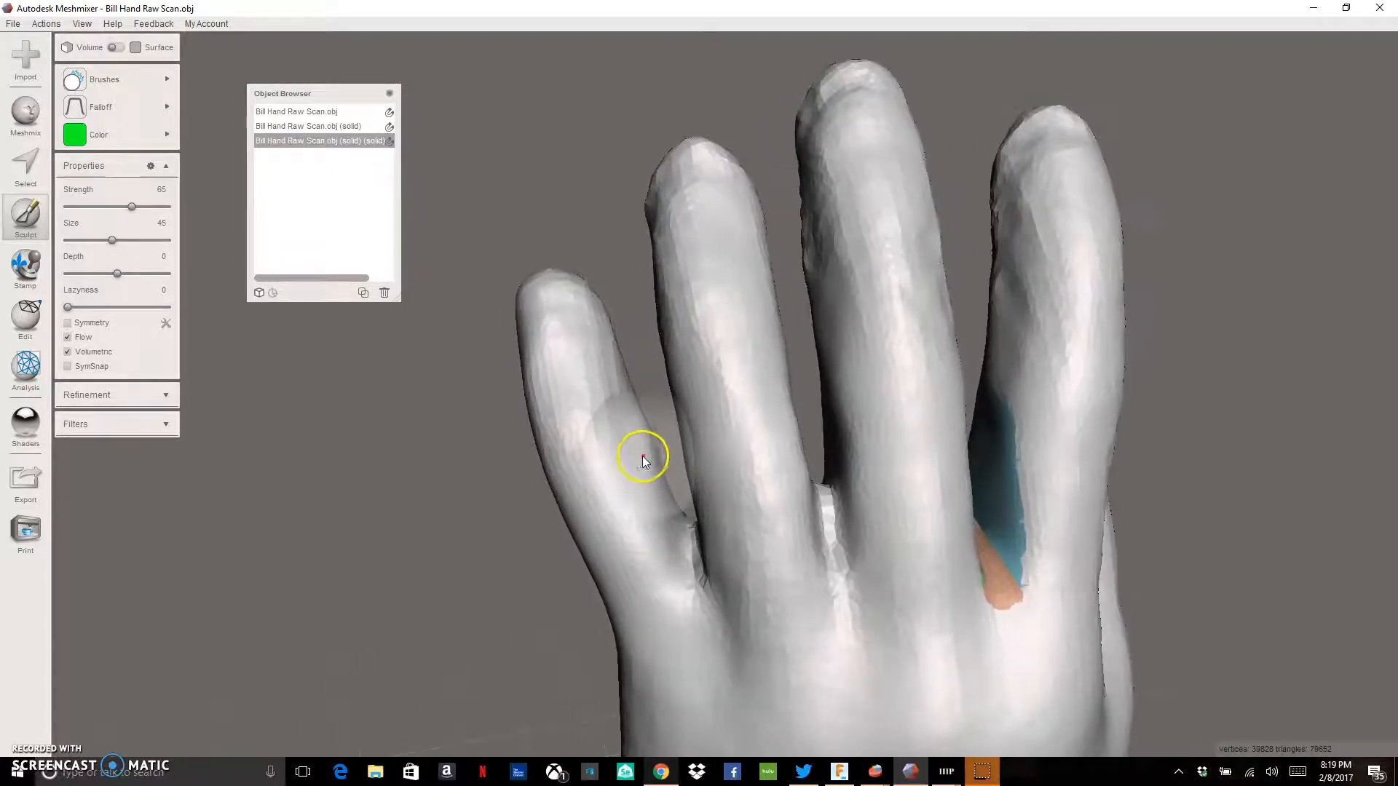
right_click_drag(603, 339, 715, 354)
mouse_move(715, 355)
left_mouse_down()
mouse_move(649, 259)
mouse_move(671, 287)
mouse_move(774, 303)
mouse_move(755, 200)
mouse_move(796, 219)
mouse_move(910, 334)
left_mouse_up()
mouse_move(911, 334)
right_mouse_down()
mouse_move(811, 386)
mouse_move(734, 383)
mouse_move(657, 342)
right_mouse_up()
mouse_move(658, 343)
left_mouse_down()
mouse_move(718, 359)
mouse_move(817, 430)
mouse_move(884, 314)
left_mouse_up()
right_click_drag(762, 474, 1013, 410)
mouse_move(1013, 405)
left_mouse_down()
mouse_move(1030, 318)
mouse_move(983, 211)
mouse_move(1027, 274)
mouse_move(998, 336)
mouse_move(961, 215)
mouse_move(1017, 303)
left_mouse_up()
mouse_move(1017, 303)
right_mouse_down()
mouse_move(916, 391)
mouse_move(825, 395)
mouse_move(808, 381)
right_mouse_up()
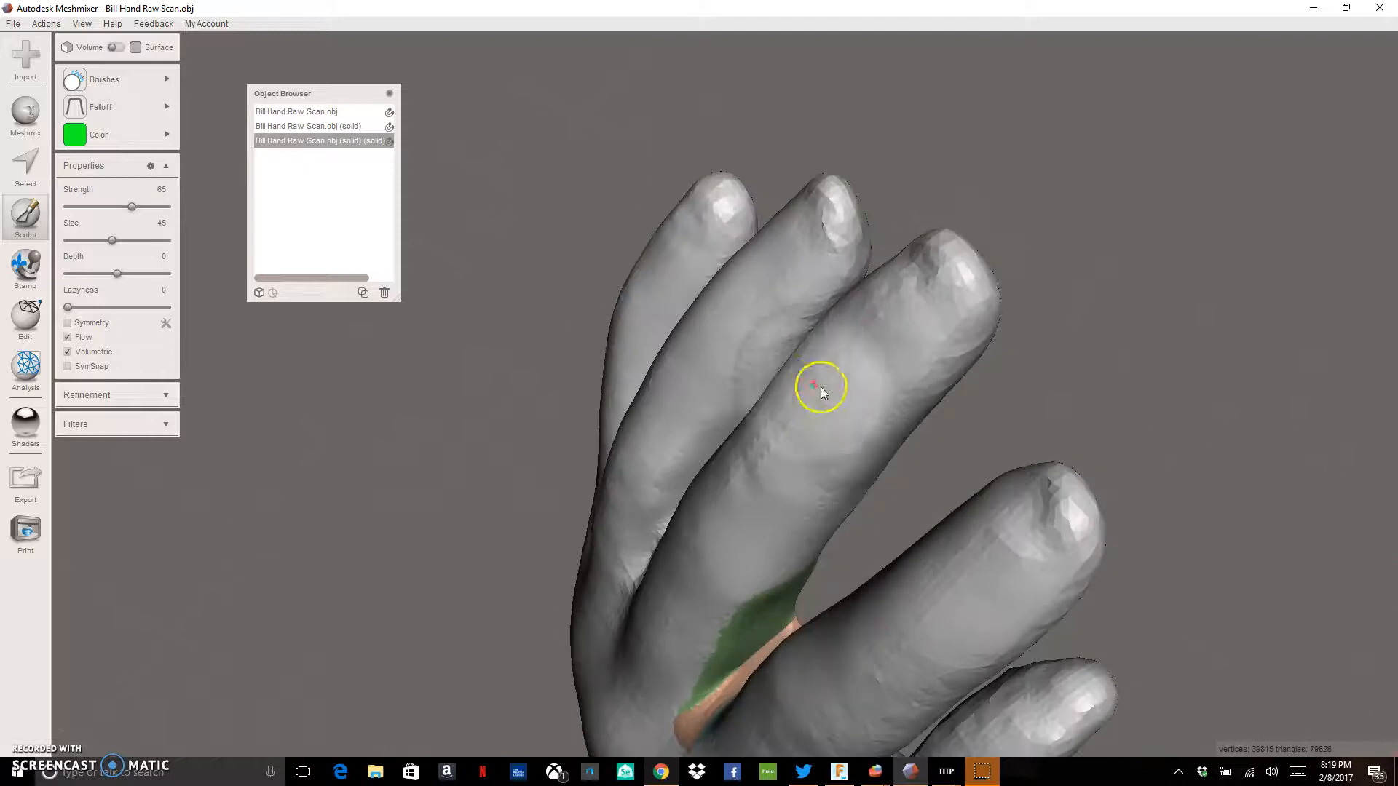
Smooth the tip and the palm-side surface of the ring finger
right_click_drag(1020, 523, 647, 404)
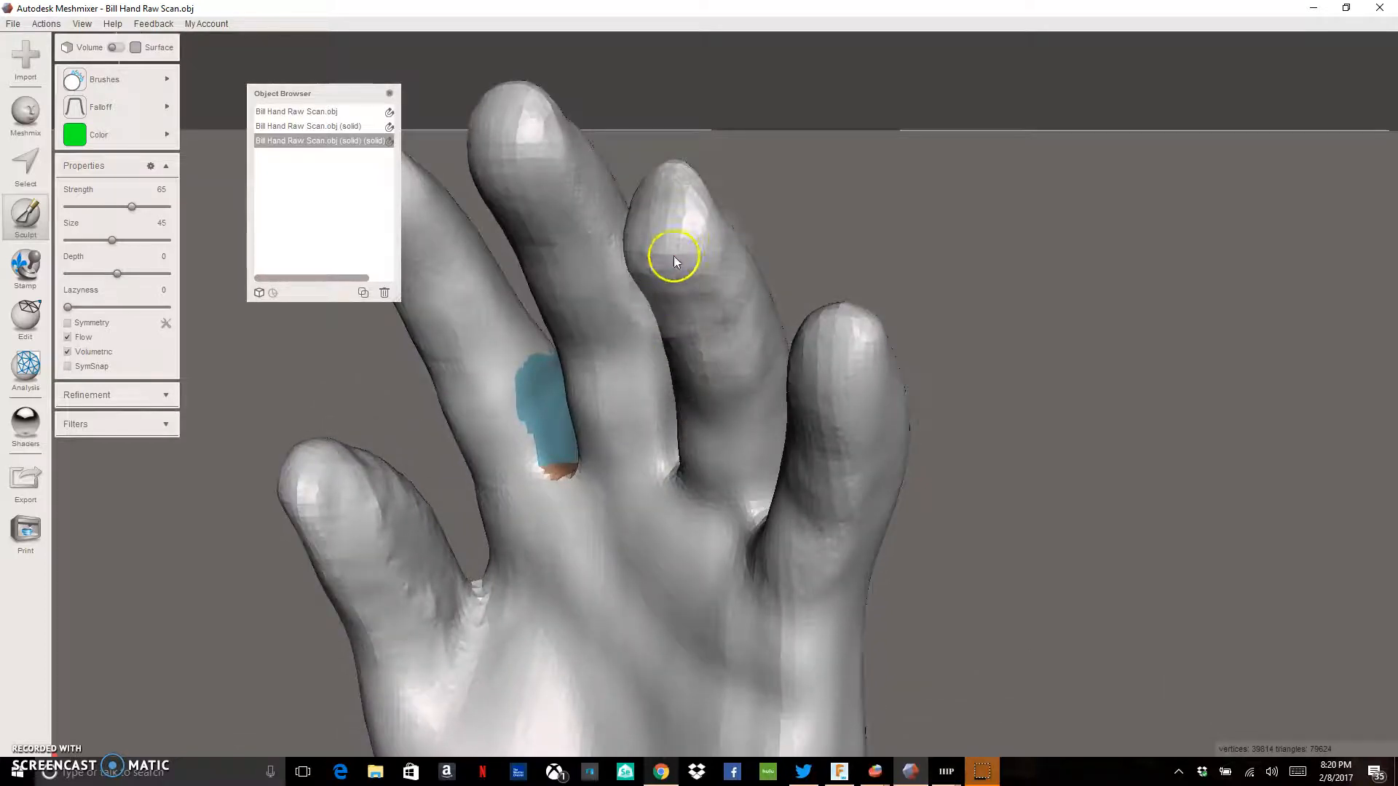
right_click_drag(690, 271, 744, 267)
left_click_drag(730, 237, 771, 229)
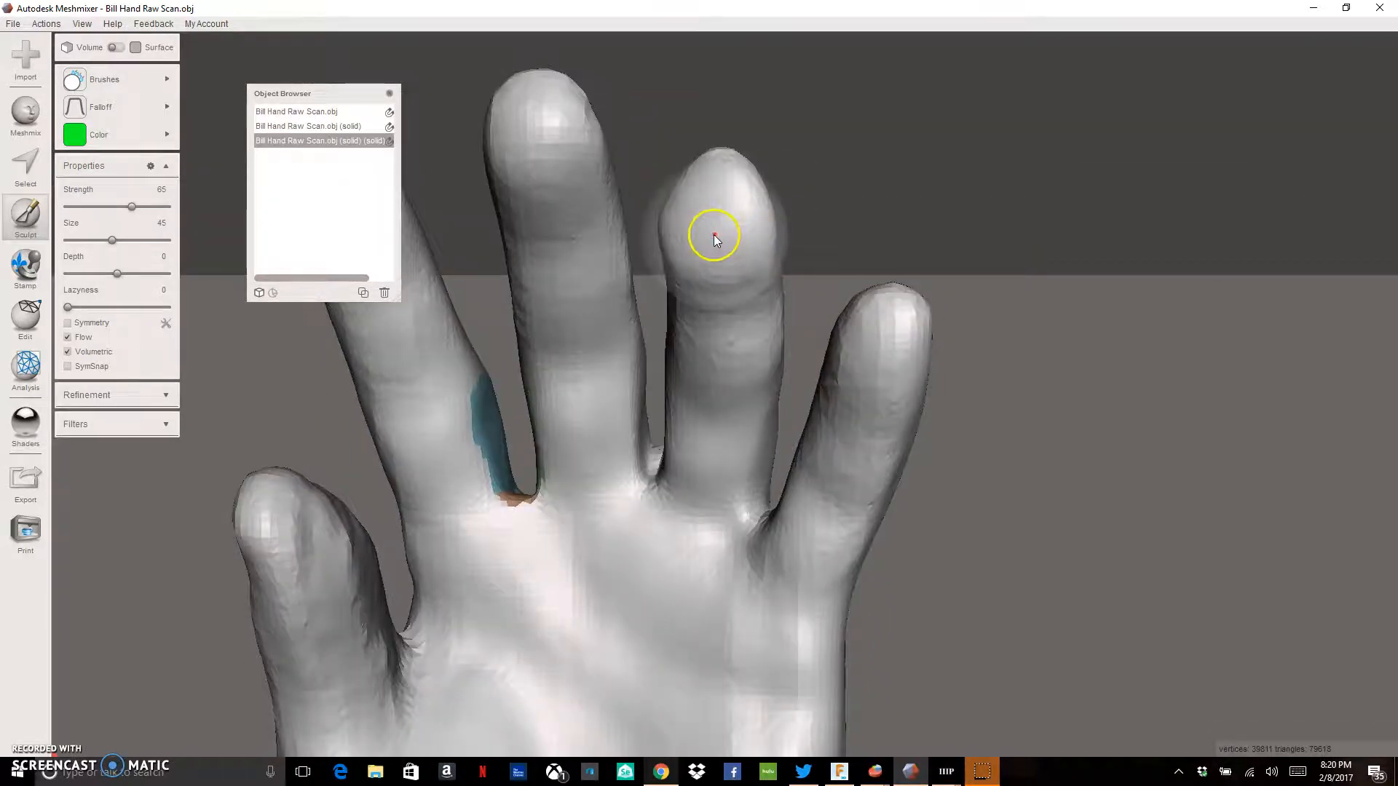
right_click_drag(717, 258, 728, 183)
mouse_move(727, 184)
left_mouse_down()
mouse_move(720, 203)
mouse_move(741, 186)
left_mouse_up()
mouse_move(741, 185)
right_mouse_down()
mouse_move(674, 381)
mouse_move(680, 365)
mouse_move(753, 382)
right_mouse_up()
left_click_drag(753, 381, 716, 407)
right_click_drag(716, 408, 755, 398)
left_click_drag(755, 398, 776, 386)
mouse_move(776, 387)
right_mouse_down()
mouse_move(699, 290)
mouse_move(689, 253)
mouse_move(602, 241)
mouse_move(543, 265)
right_mouse_up()
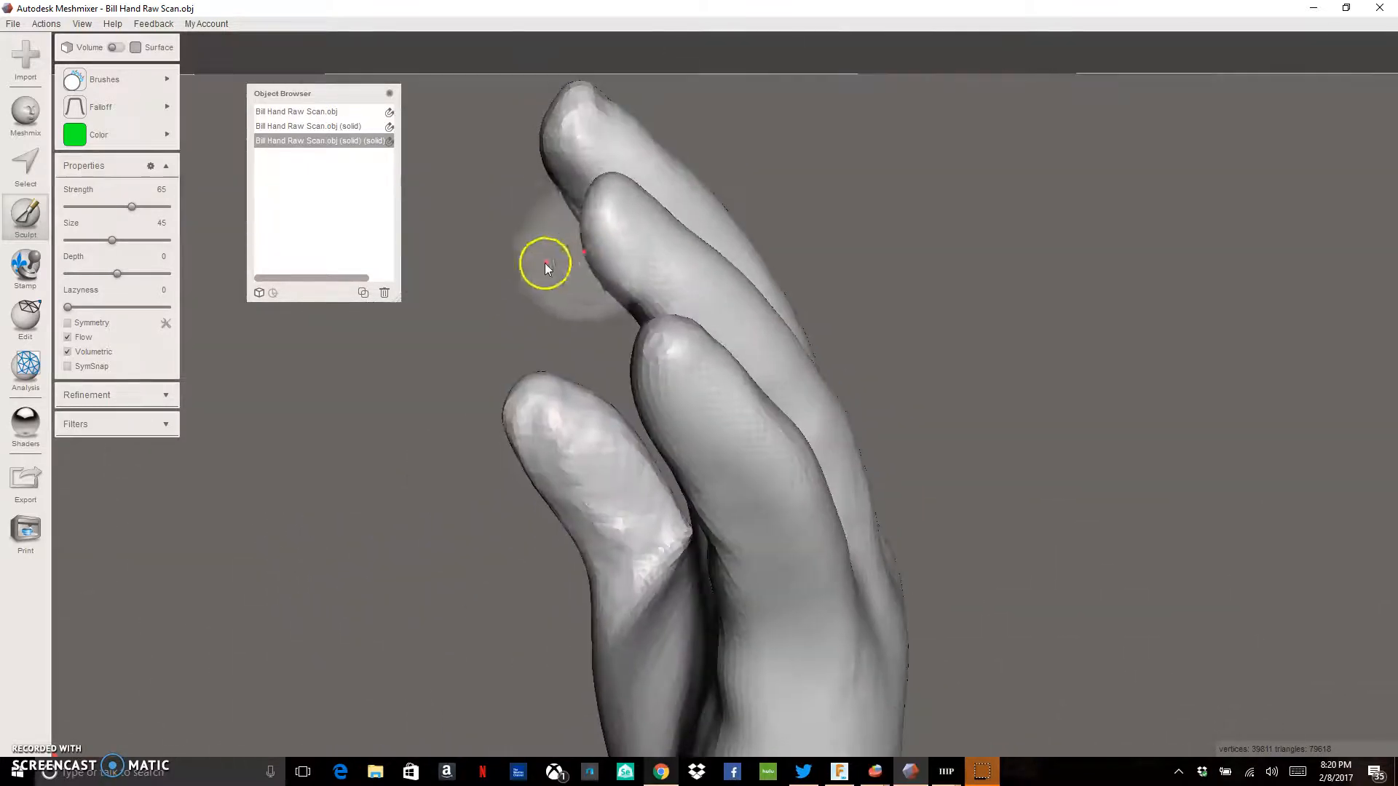
Smooth the ring and middle fingertips on both the back and palm sides
mouse_move(617, 229)
right_mouse_down()
mouse_move(731, 273)
mouse_move(872, 293)
mouse_move(840, 307)
mouse_move(796, 374)
mouse_move(801, 487)
mouse_move(740, 506)
mouse_move(445, 364)
mouse_move(470, 295)
right_mouse_up()
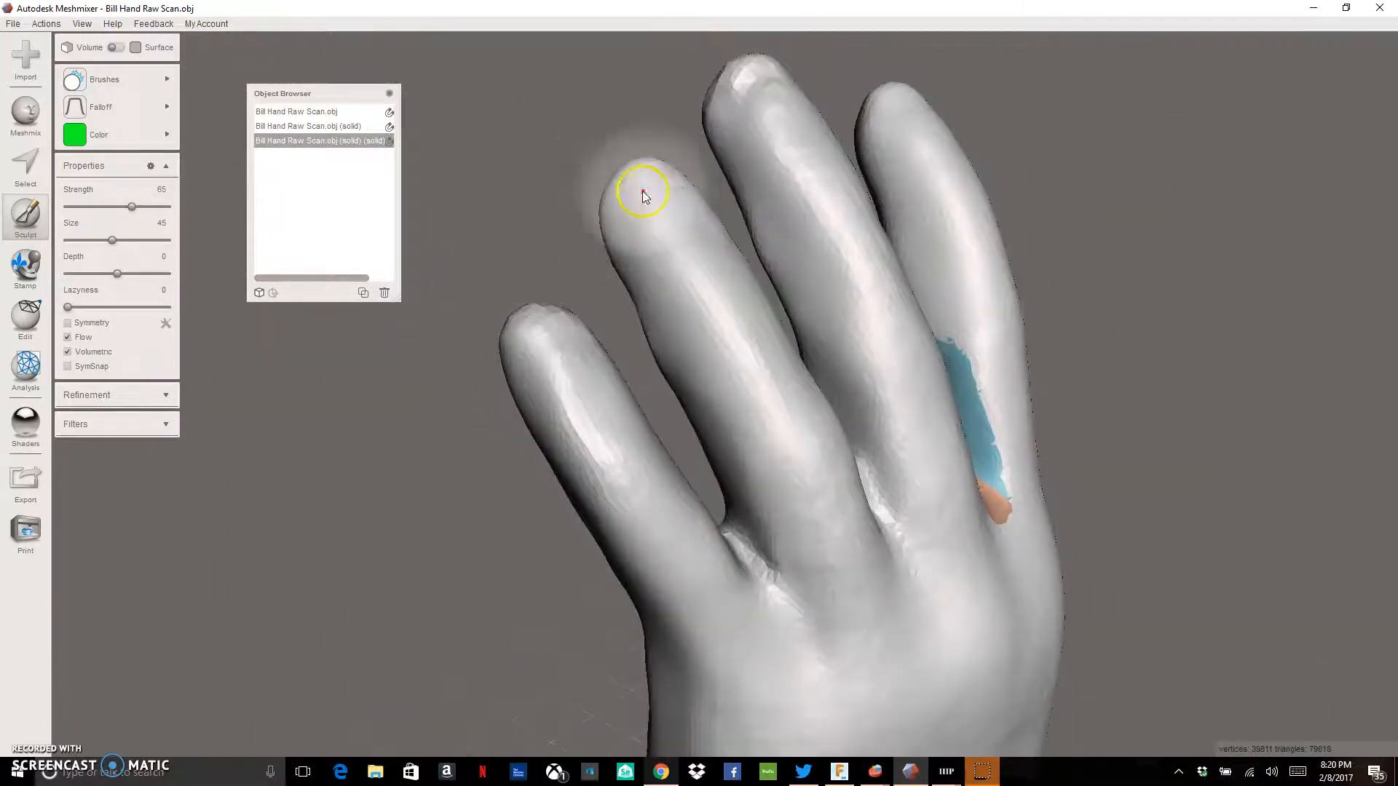
right_click_drag(626, 197, 696, 94)
left_click_drag(660, 86, 625, 85)
mouse_move(625, 85)
right_mouse_down()
mouse_move(658, 89)
mouse_move(762, 37)
mouse_move(515, 156)
mouse_move(619, 113)
right_mouse_up()
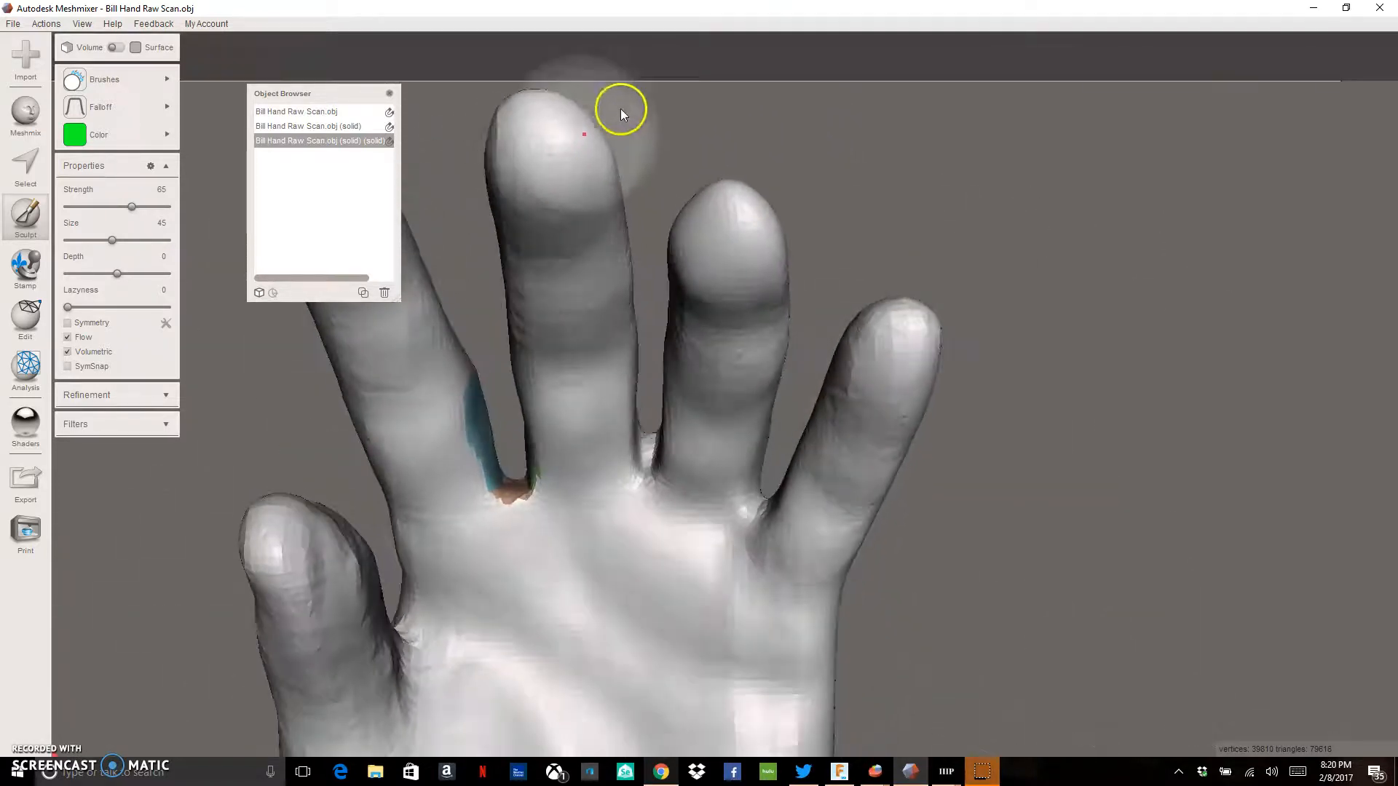
mouse_move(543, 155)
right_mouse_down()
mouse_move(624, 144)
mouse_move(593, 171)
mouse_move(564, 247)
mouse_move(571, 112)
mouse_move(527, 140)
right_mouse_up()
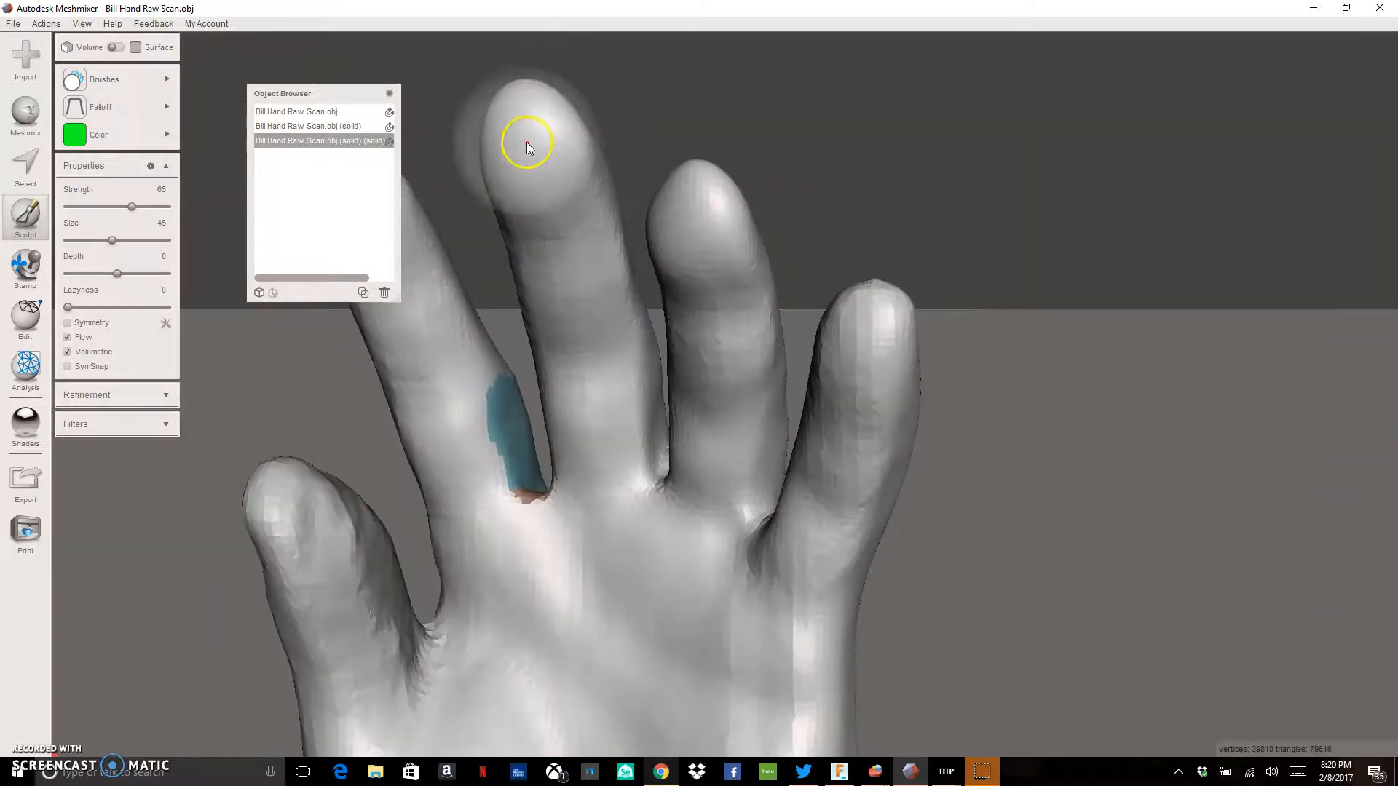
Smooth the palm side of the index finger and the thumb from its tip to its base
right_click_drag(422, 415, 330, 468)
mouse_move(425, 459)
left_mouse_down()
mouse_move(452, 406)
mouse_move(418, 383)
mouse_move(468, 396)
mouse_move(460, 450)
mouse_move(431, 428)
left_mouse_up()
mouse_move(430, 428)
right_mouse_down()
mouse_move(522, 421)
mouse_move(645, 373)
right_mouse_up()
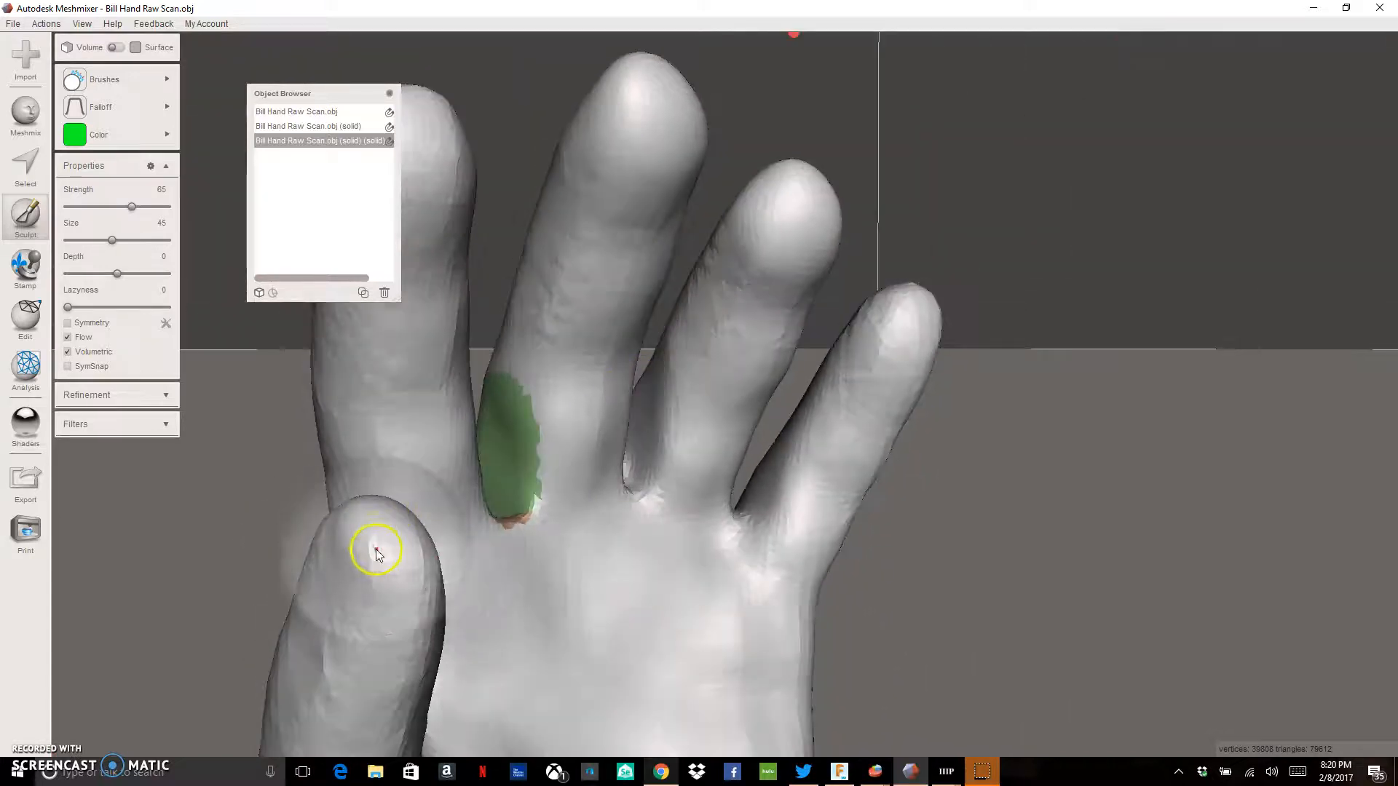
right_click_drag(406, 575, 401, 662)
mouse_move(504, 627)
left_mouse_down()
mouse_move(533, 594)
mouse_move(483, 509)
mouse_move(468, 552)
mouse_move(479, 582)
left_mouse_up()
Smooth the palm side of the little finger and the palm area directly below it
right_click_drag(793, 539, 849, 473)
left_click_drag(849, 473, 855, 295)
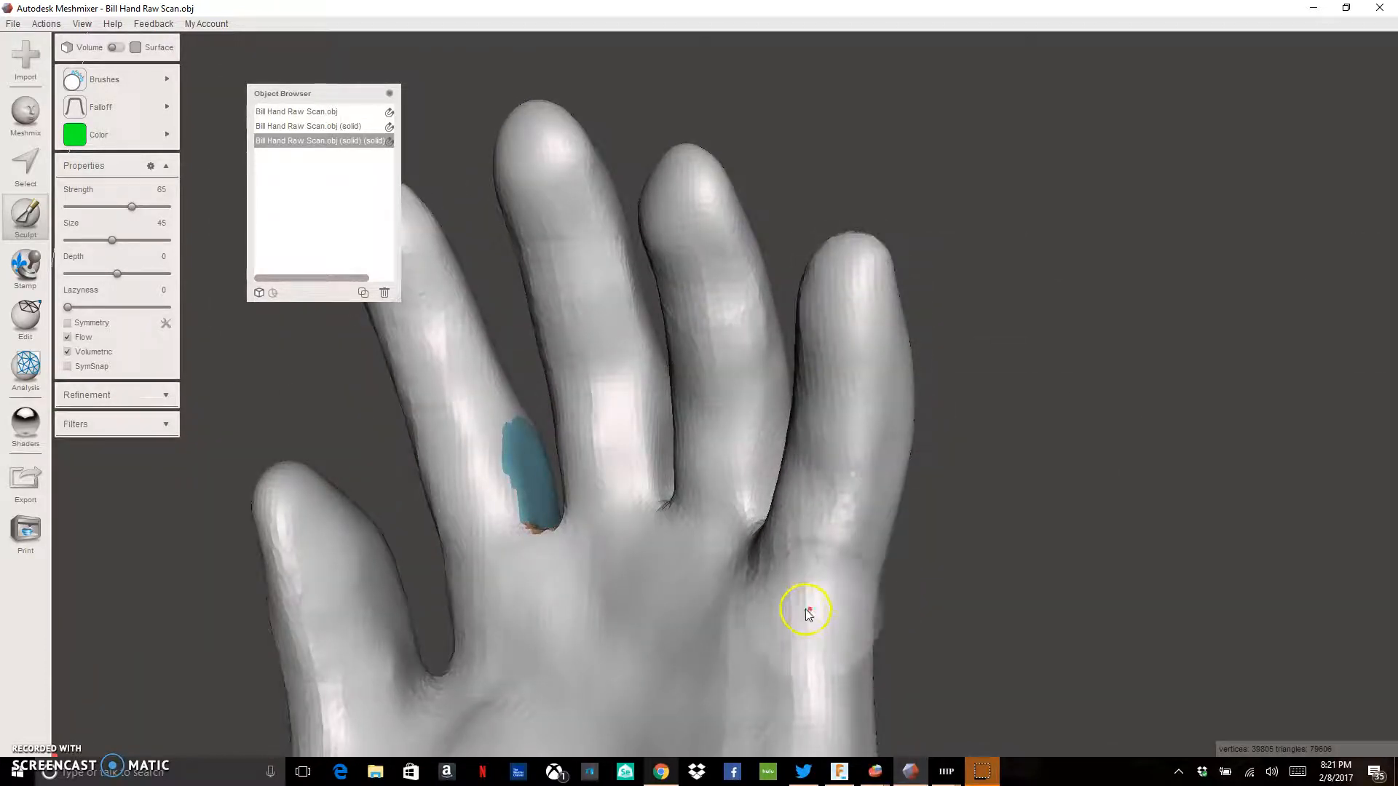
right_click_drag(813, 544, 889, 606)
mouse_move(751, 557)
left_mouse_down()
mouse_move(862, 409)
mouse_move(852, 369)
mouse_move(883, 324)
mouse_move(884, 336)
left_mouse_up()
right_click_drag(884, 336, 807, 374)
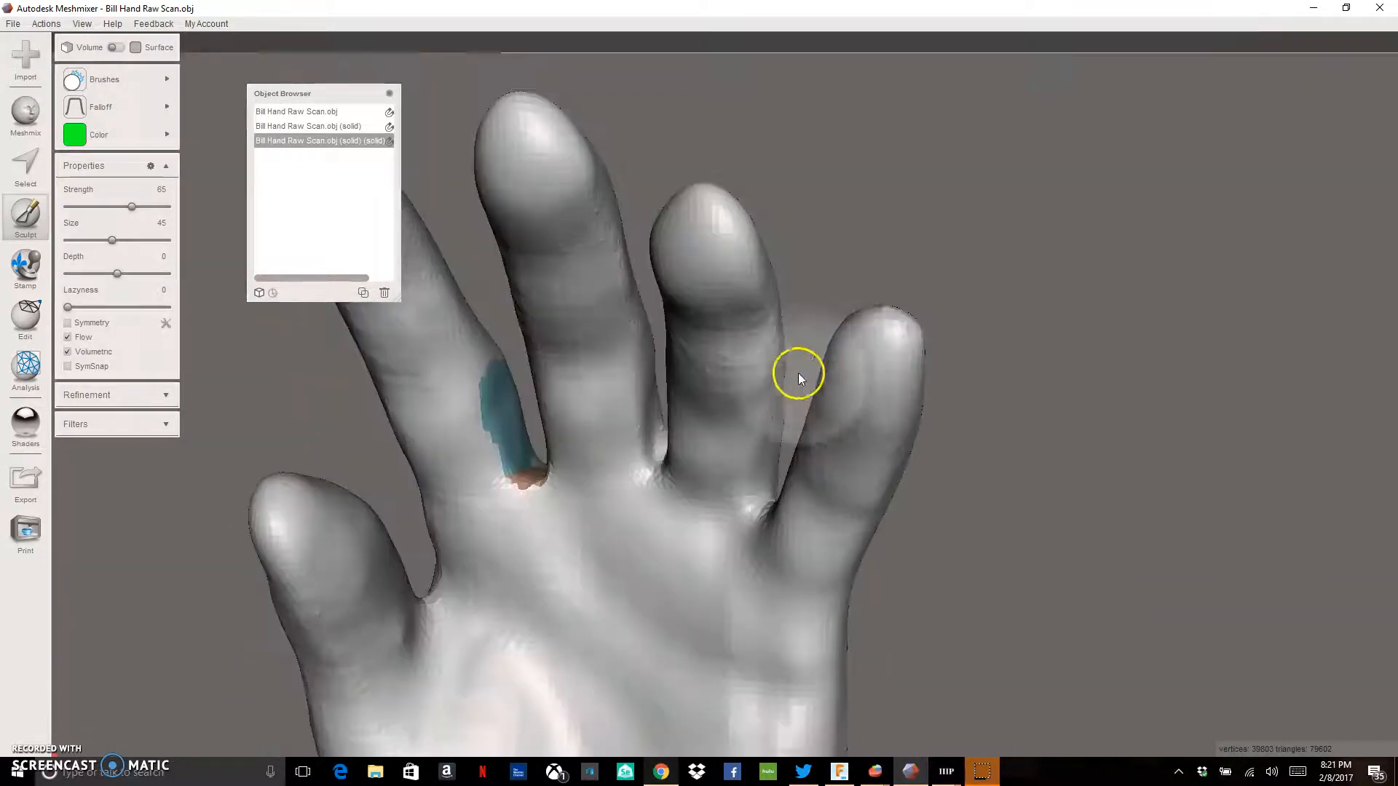
Smooth the back of the hand around the finger bases, including the index finger beside the coloured web
right_click_drag(722, 340, 466, 405)
mouse_move(794, 565)
left_mouse_down()
mouse_move(818, 552)
mouse_move(893, 335)
mouse_move(995, 269)
mouse_move(1039, 199)
mouse_move(1098, 358)
mouse_move(1065, 526)
left_mouse_up()
right_click_drag(1064, 526, 958, 437)
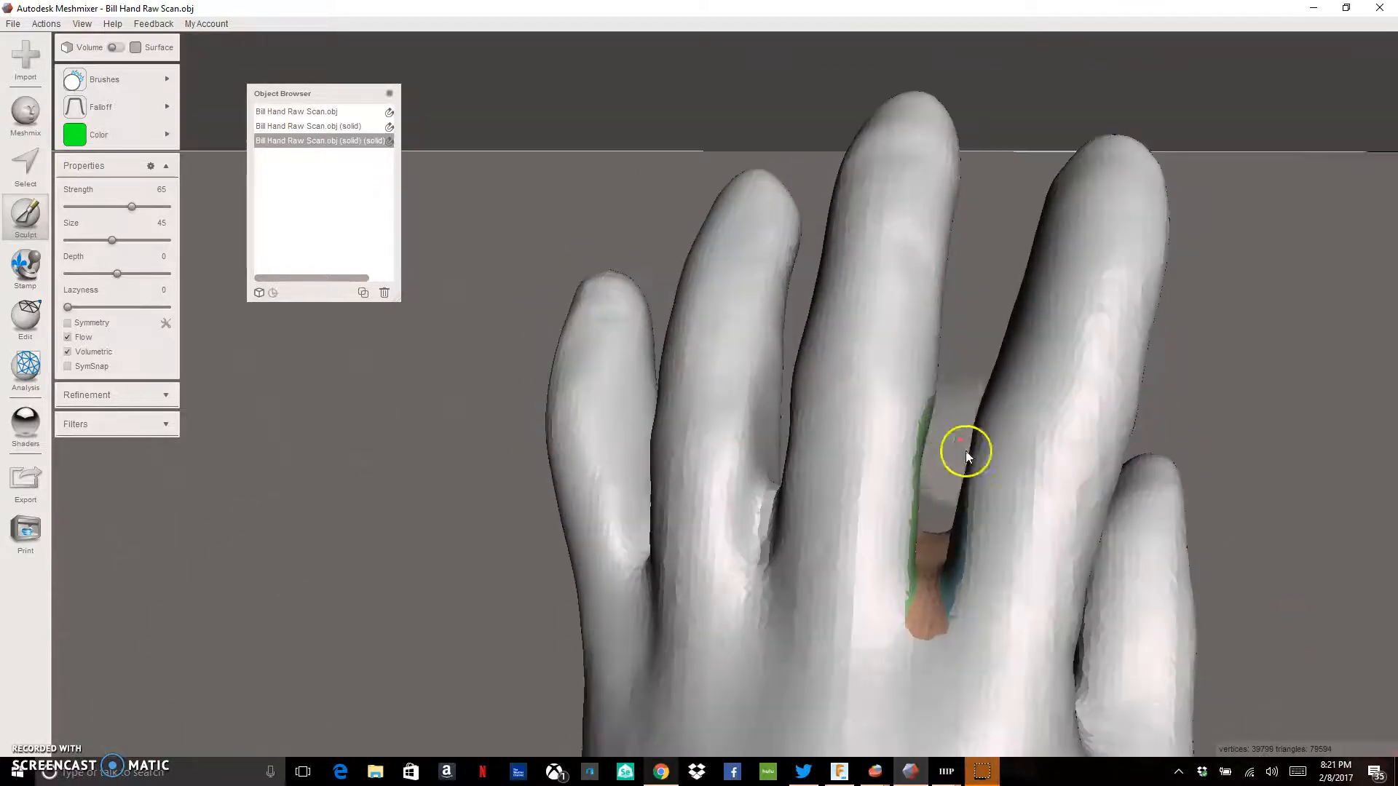
left_click_drag(1063, 521, 993, 619)
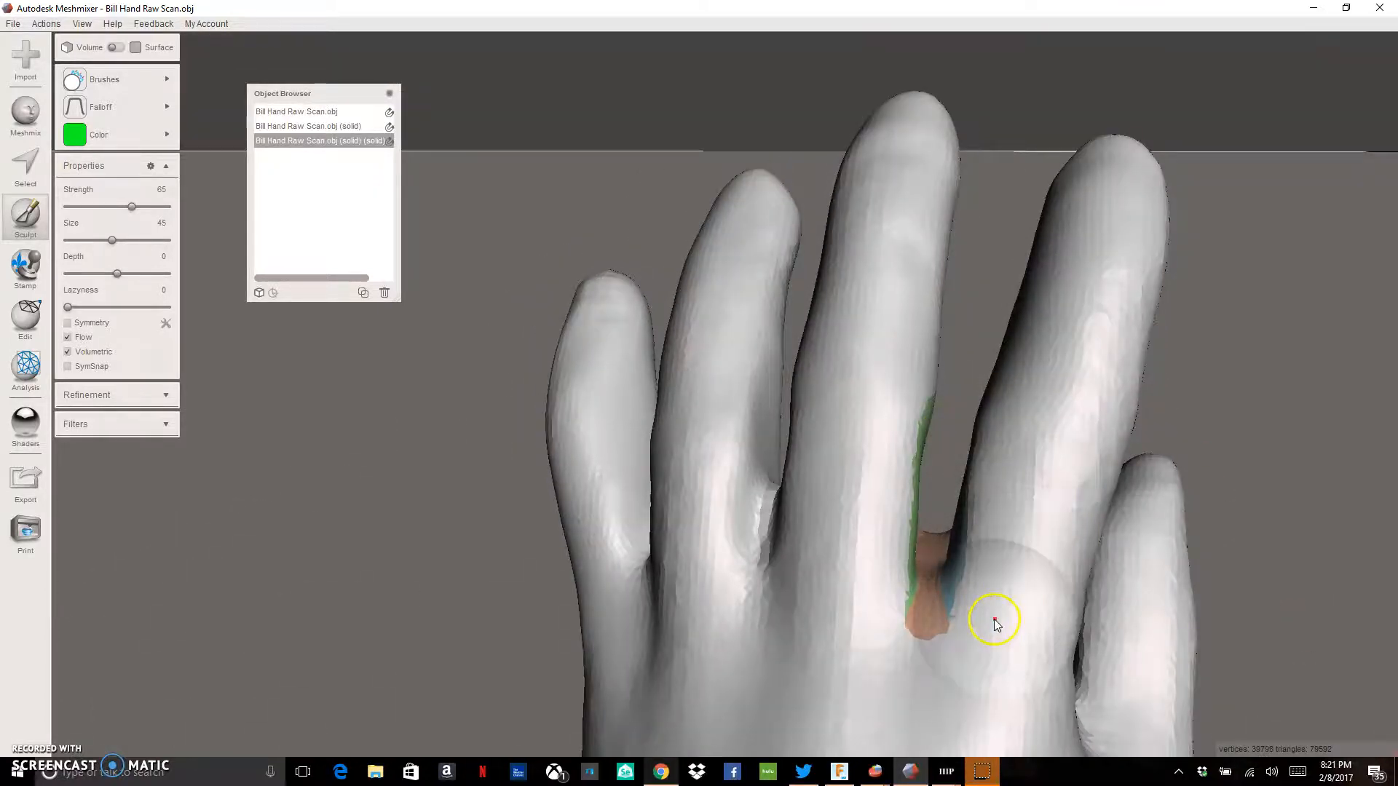
Smooth the thumb side of the hand, from the thumb web across the thumb base toward the wrist
middle_click_drag(993, 619, 1020, 200)
mouse_move(1020, 203)
left_mouse_down()
mouse_move(998, 369)
mouse_move(999, 265)
mouse_move(982, 233)
mouse_move(954, 760)
mouse_move(954, 252)
mouse_move(752, 282)
mouse_move(1093, 431)
mouse_move(865, 581)
mouse_move(846, 640)
mouse_move(802, 662)
mouse_move(1112, 427)
left_mouse_up()
right_click_drag(1112, 427, 1026, 419)
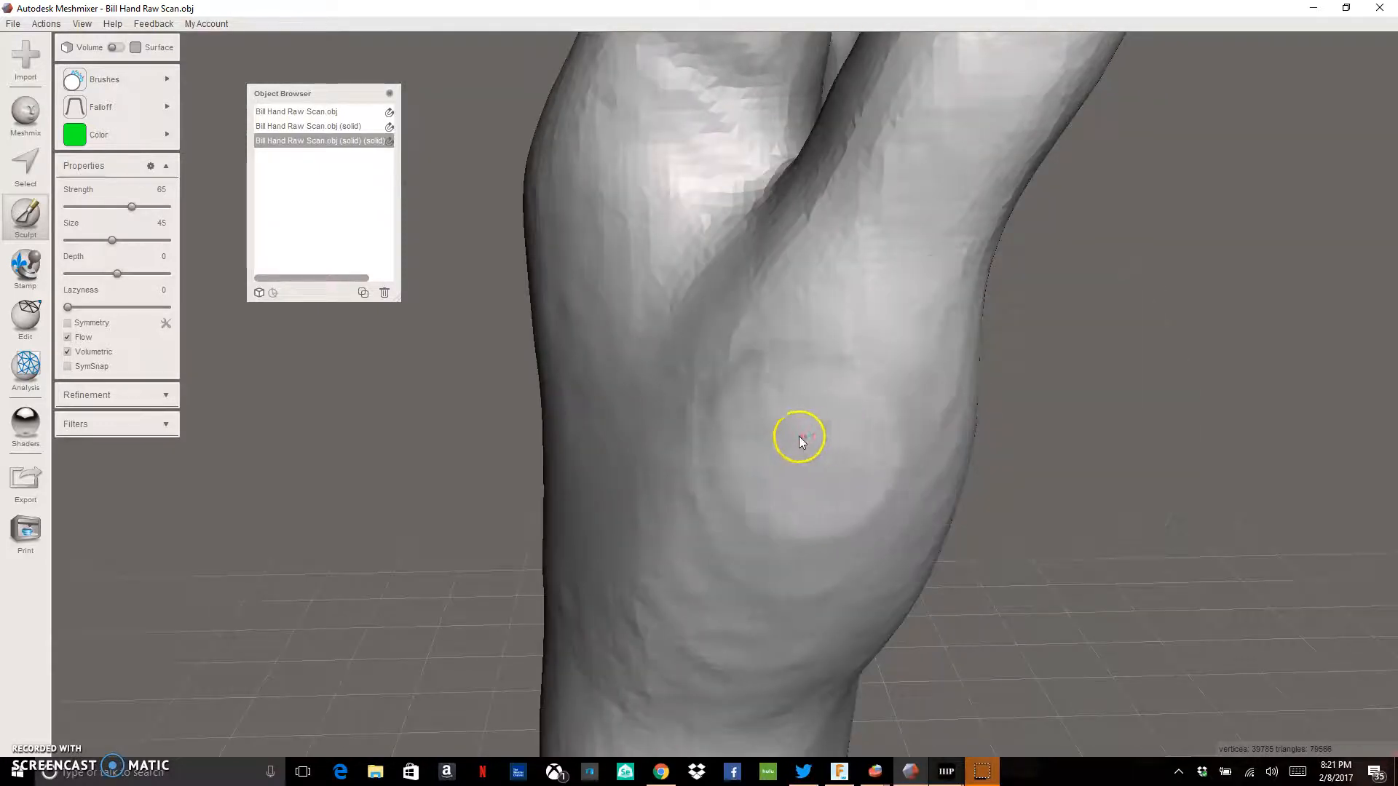
mouse_move(723, 526)
left_mouse_down()
mouse_move(714, 187)
mouse_move(737, 152)
mouse_move(824, 181)
mouse_move(839, 237)
mouse_move(805, 415)
mouse_move(624, 683)
mouse_move(592, 629)
left_mouse_up()
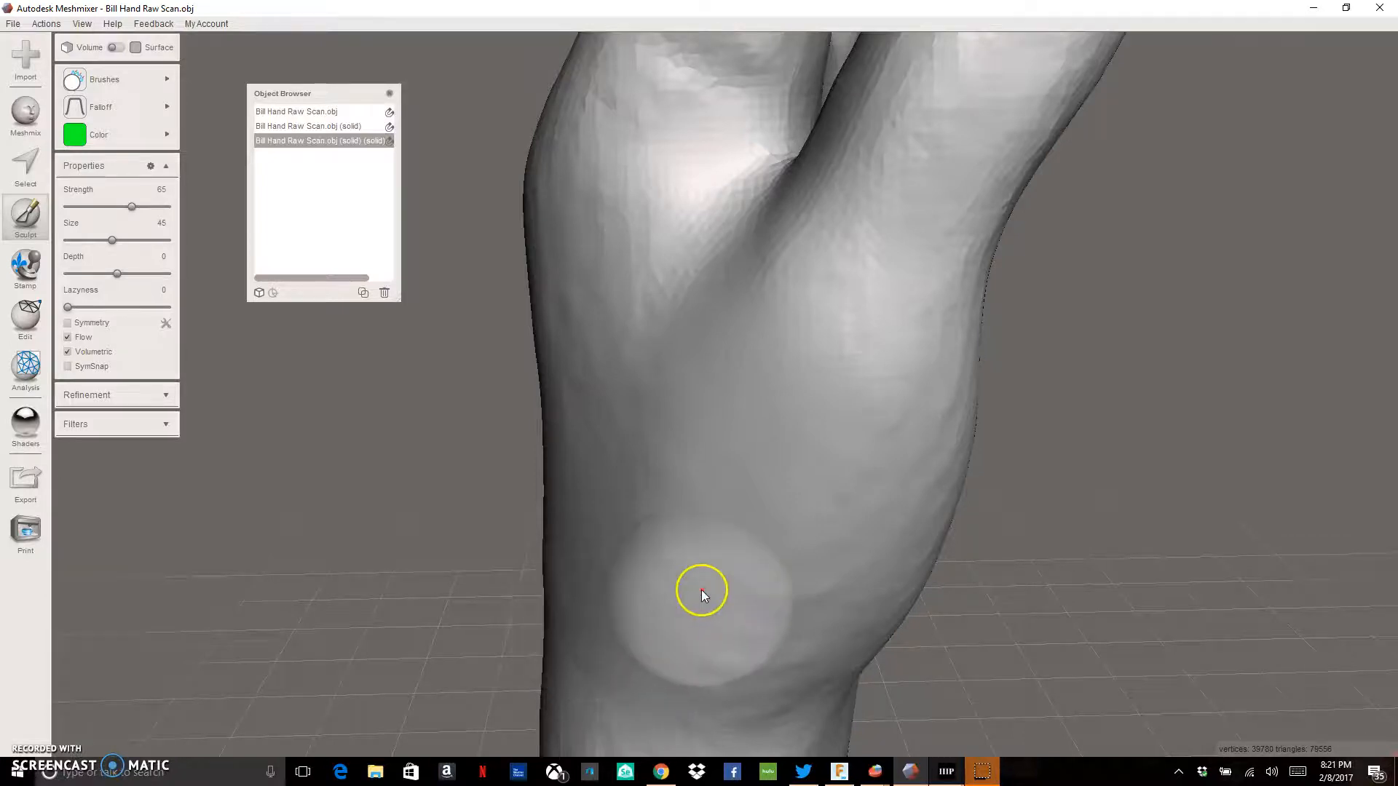
Touch up the smoothing on the palm side of the middle fingertip
right_click_drag(701, 590, 526, 575)
scroll(619, 396, "down", 10)
right_click_drag(619, 396, 598, 230)
mouse_move(598, 230)
left_mouse_down()
mouse_move(571, 229)
mouse_move(606, 159)
mouse_move(590, 173)
left_mouse_up()
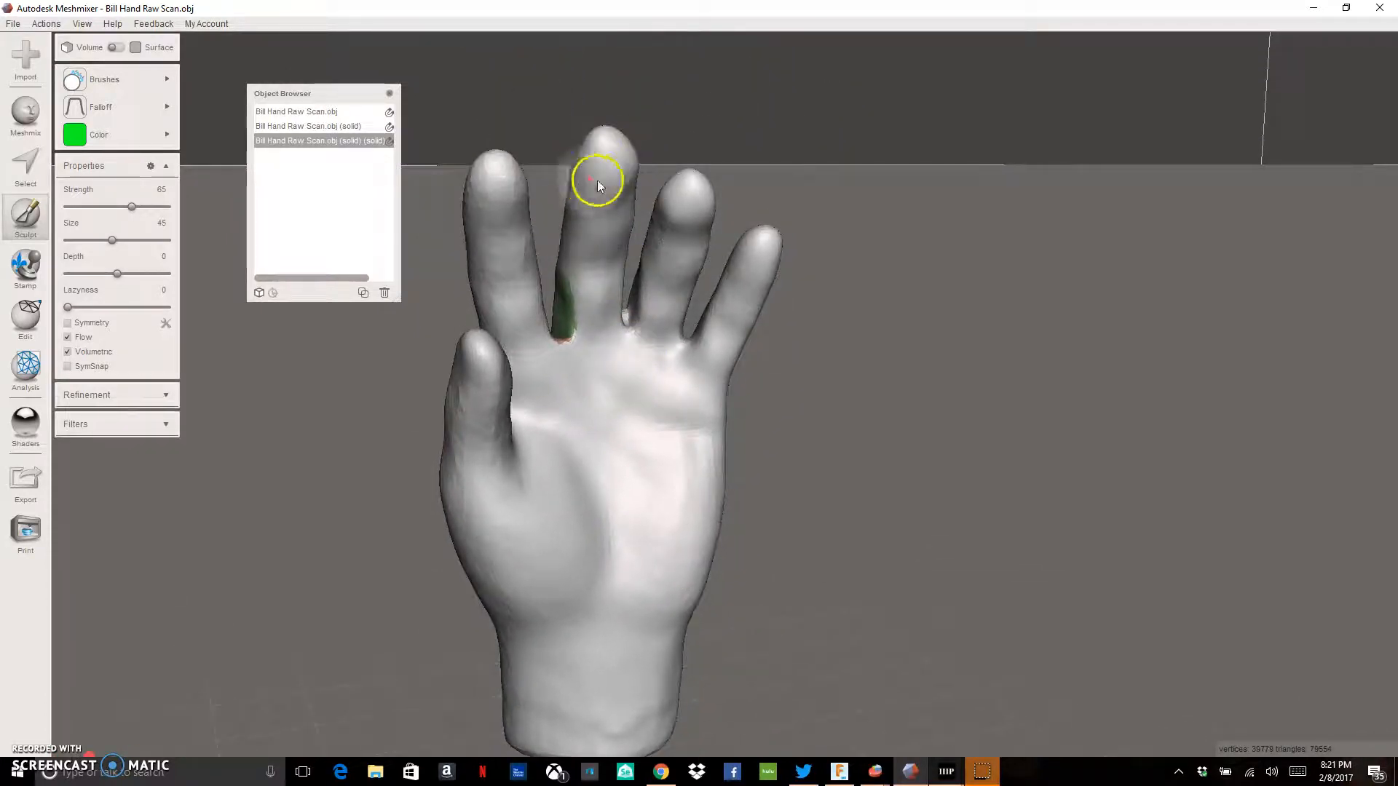
right_click_drag(596, 148, 578, 144)
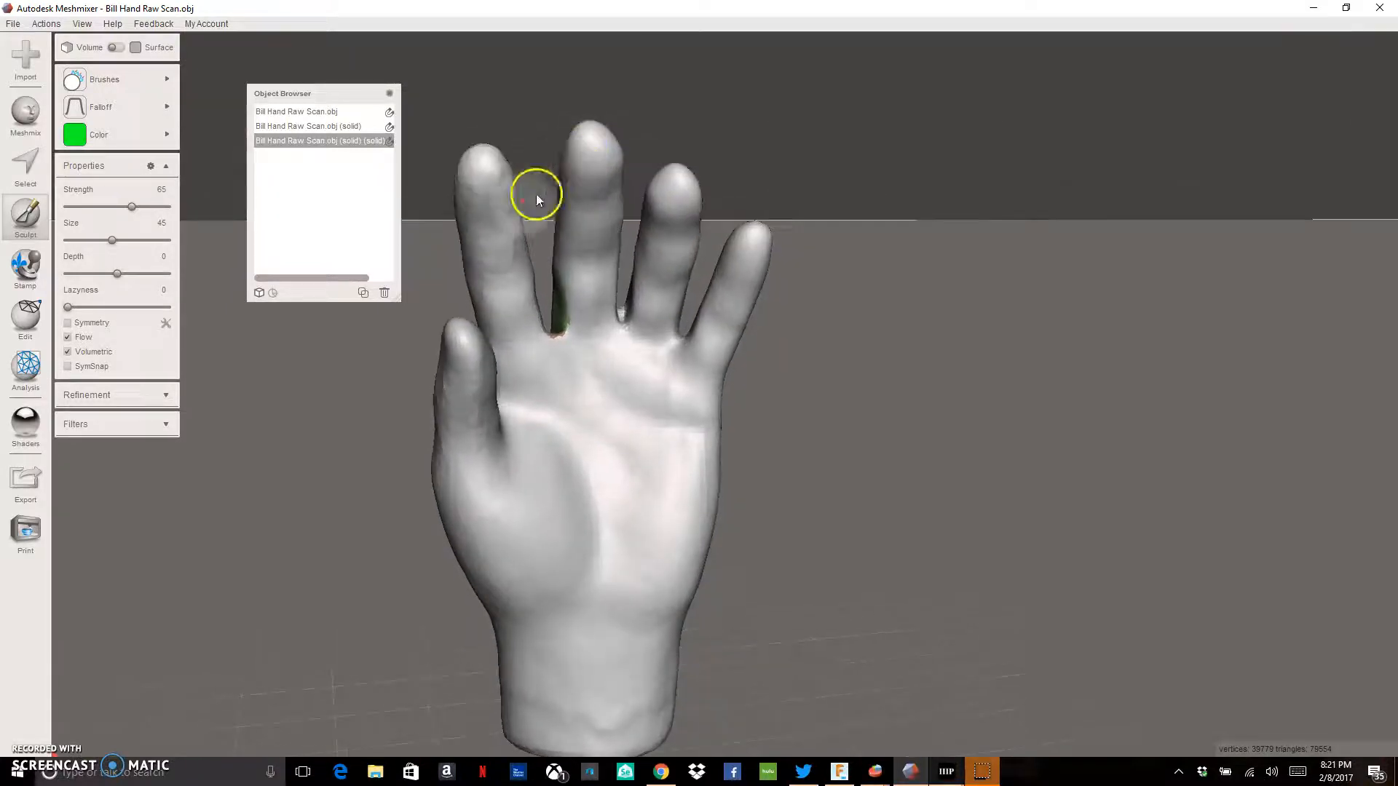
Switch to the Pinch brush with size 8 and the second, bell-shaped falloff curve
left_click(111, 86)
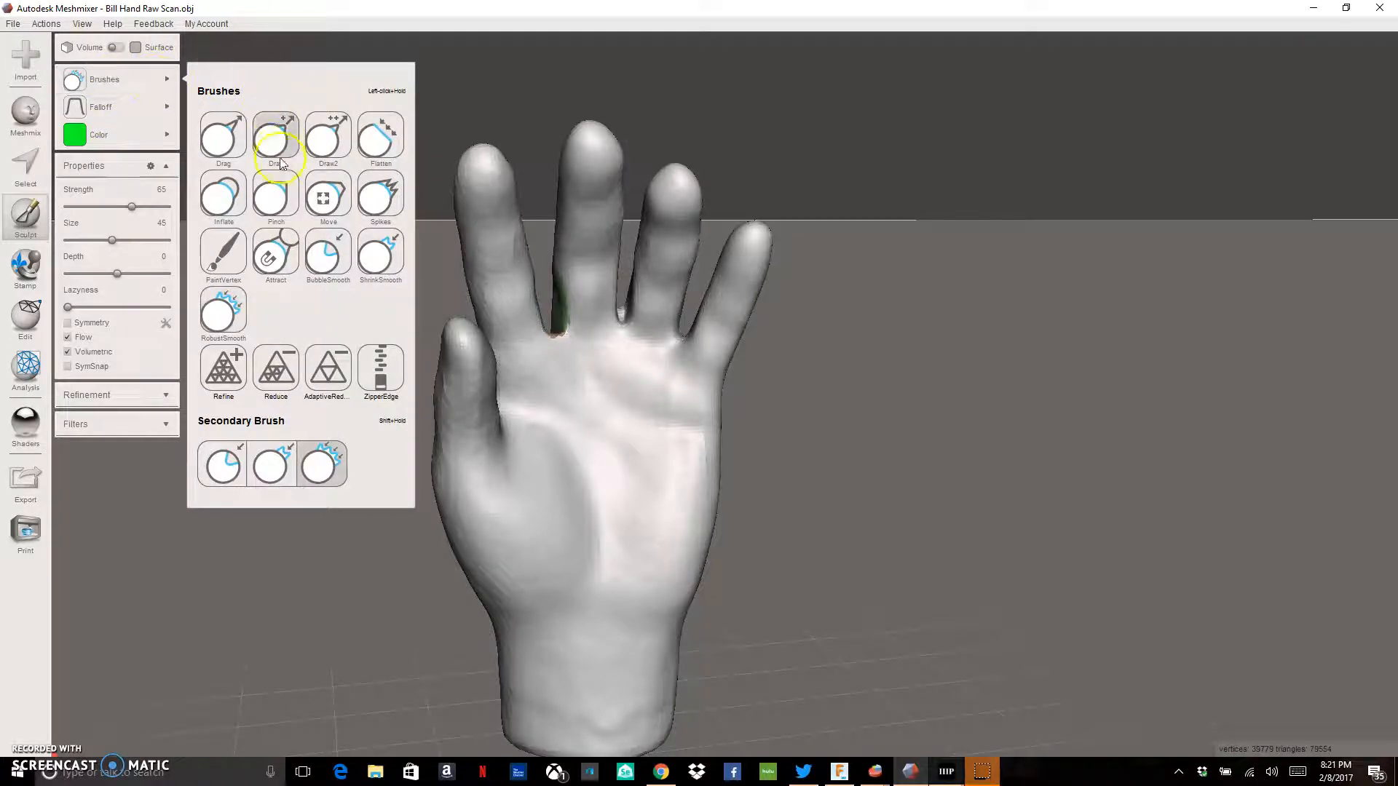
left_click(279, 201)
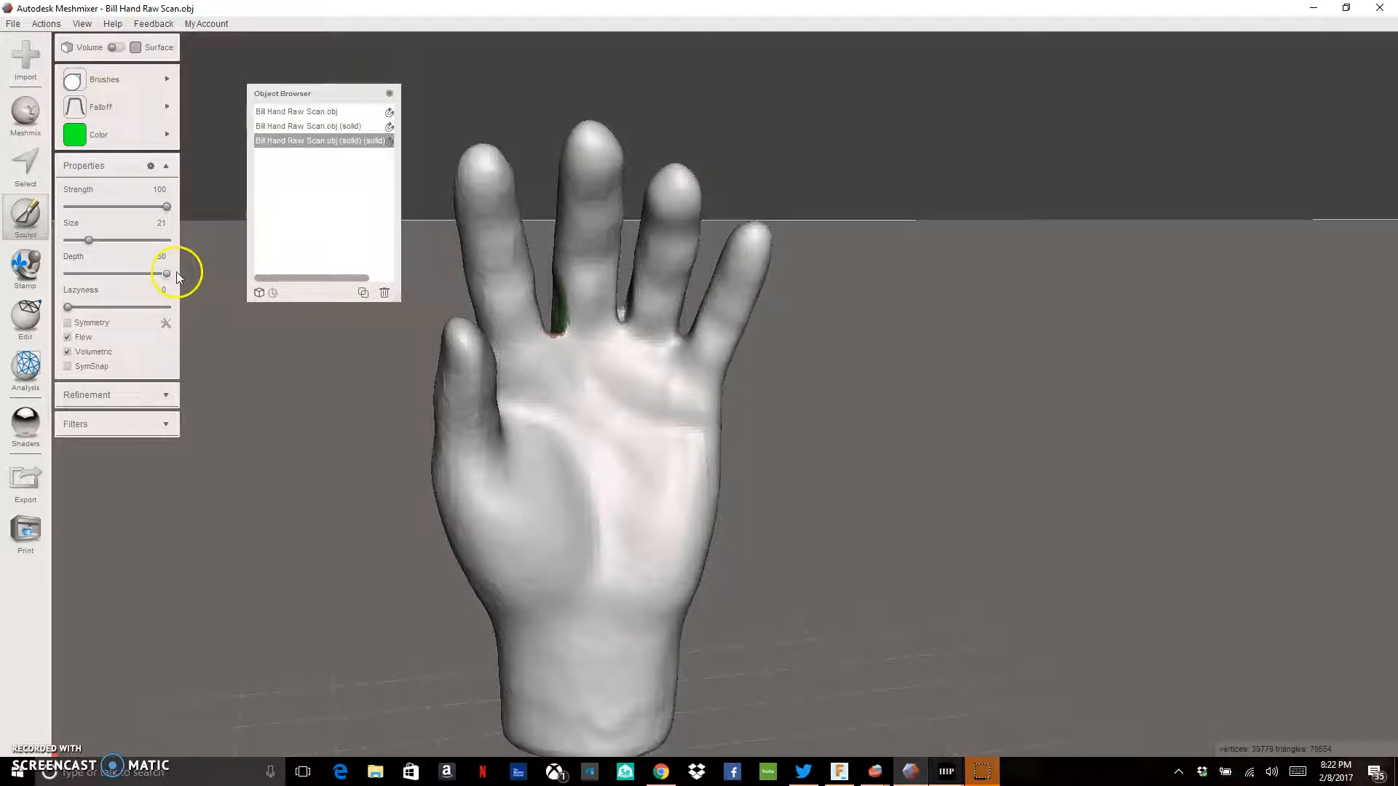
left_click_drag(86, 236, 74, 245)
mouse_move(146, 116)
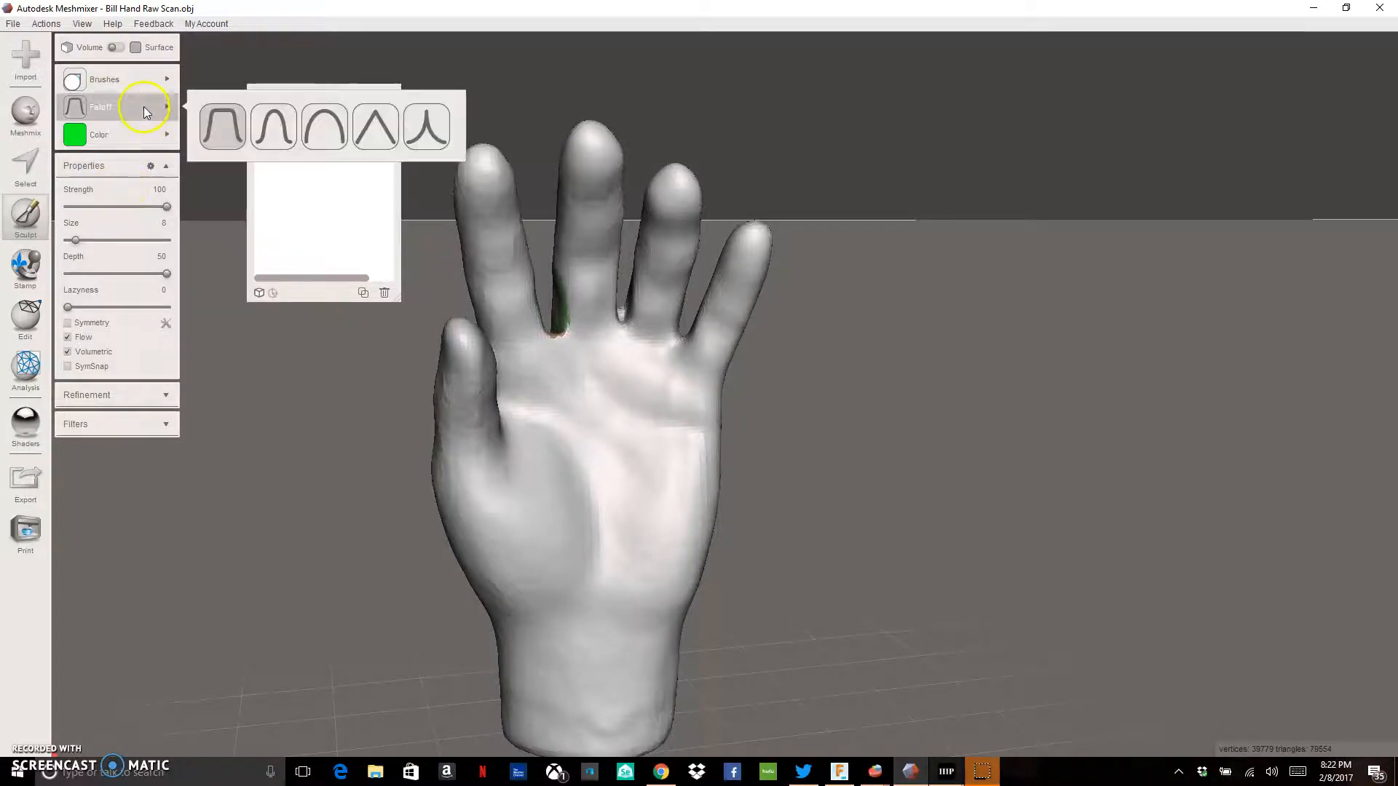
left_click(266, 130)
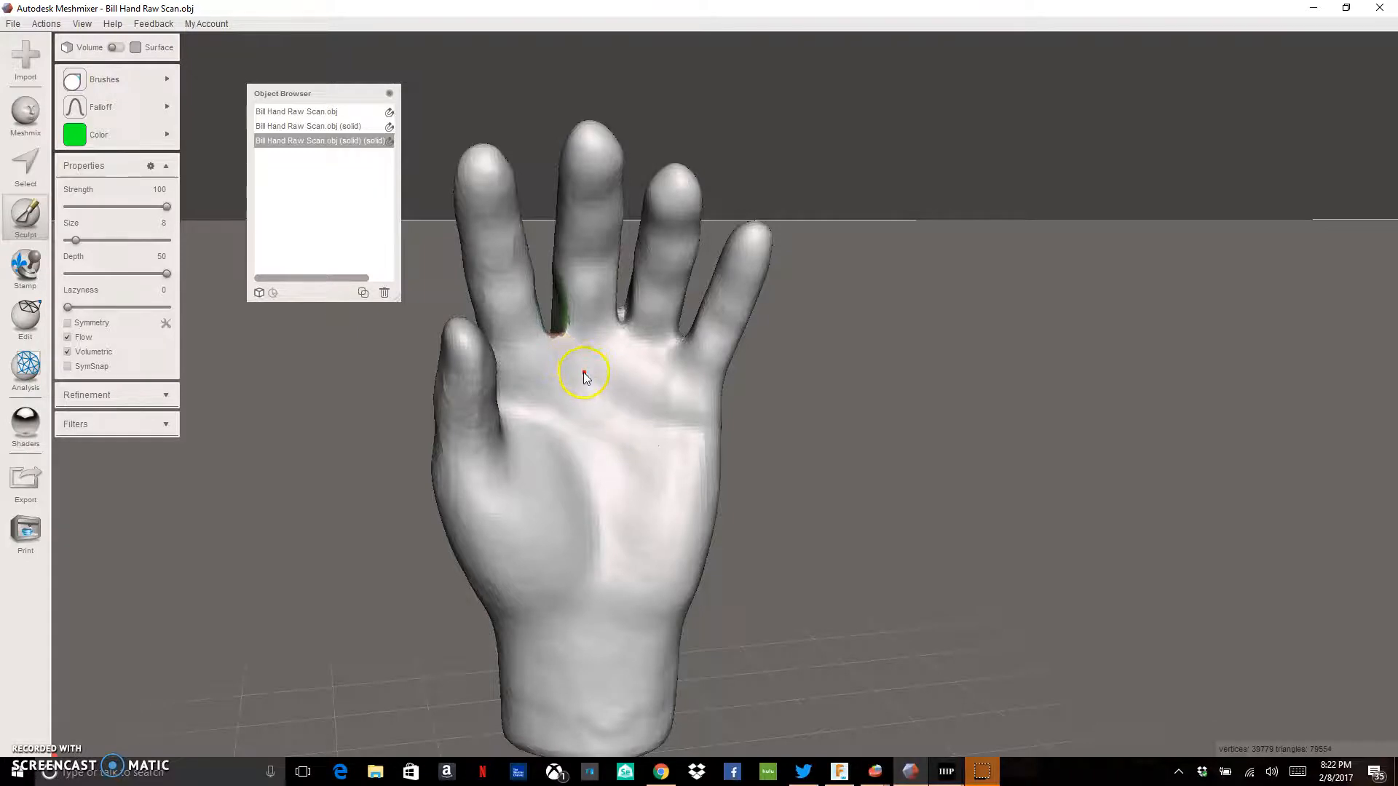
Pinch the creases across the upper palm and the start of the thumb crease at brush size 8
scroll(582, 375, "up", 4)
mouse_move(495, 337)
left_mouse_down()
mouse_move(565, 462)
mouse_move(519, 382)
left_mouse_up()
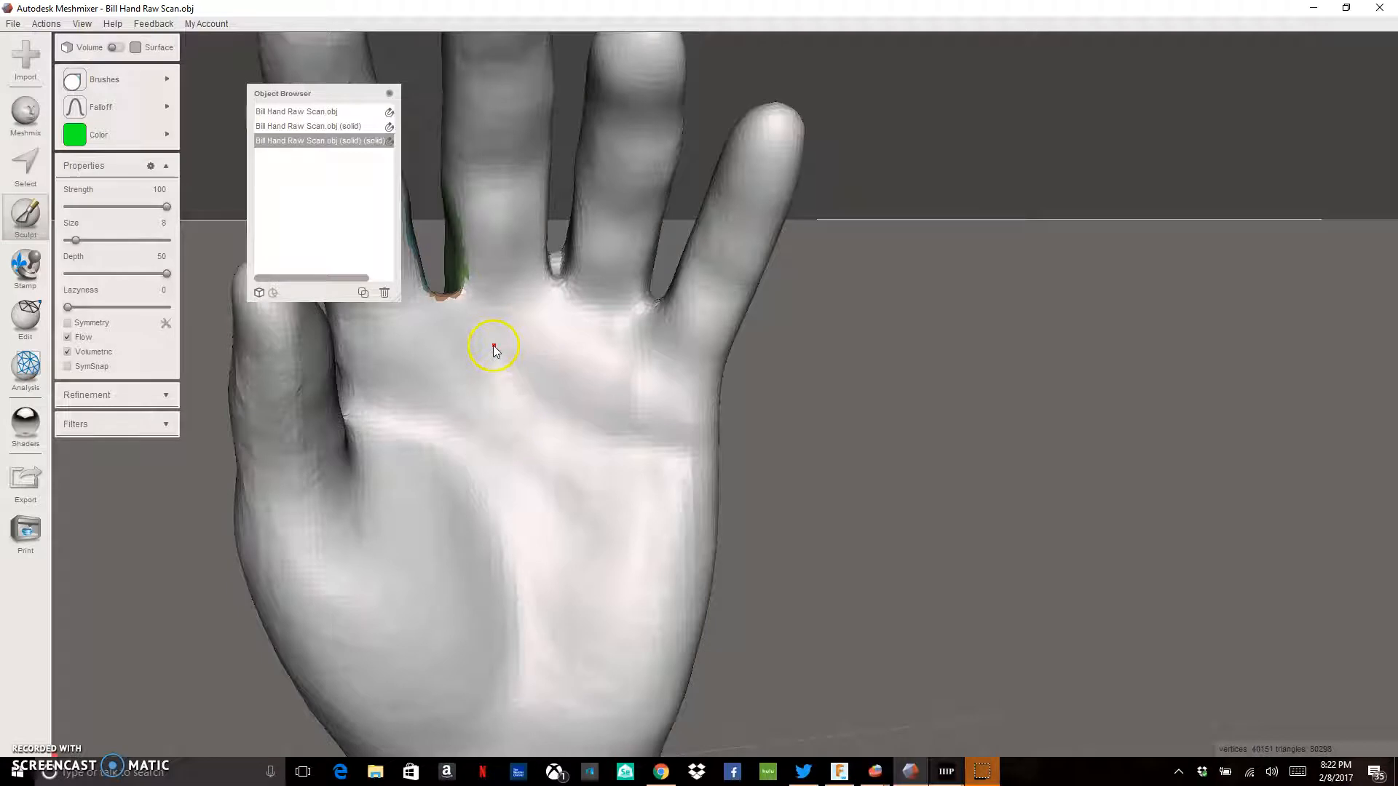
mouse_move(714, 487)
left_mouse_down()
mouse_move(624, 455)
mouse_move(503, 354)
left_mouse_up()
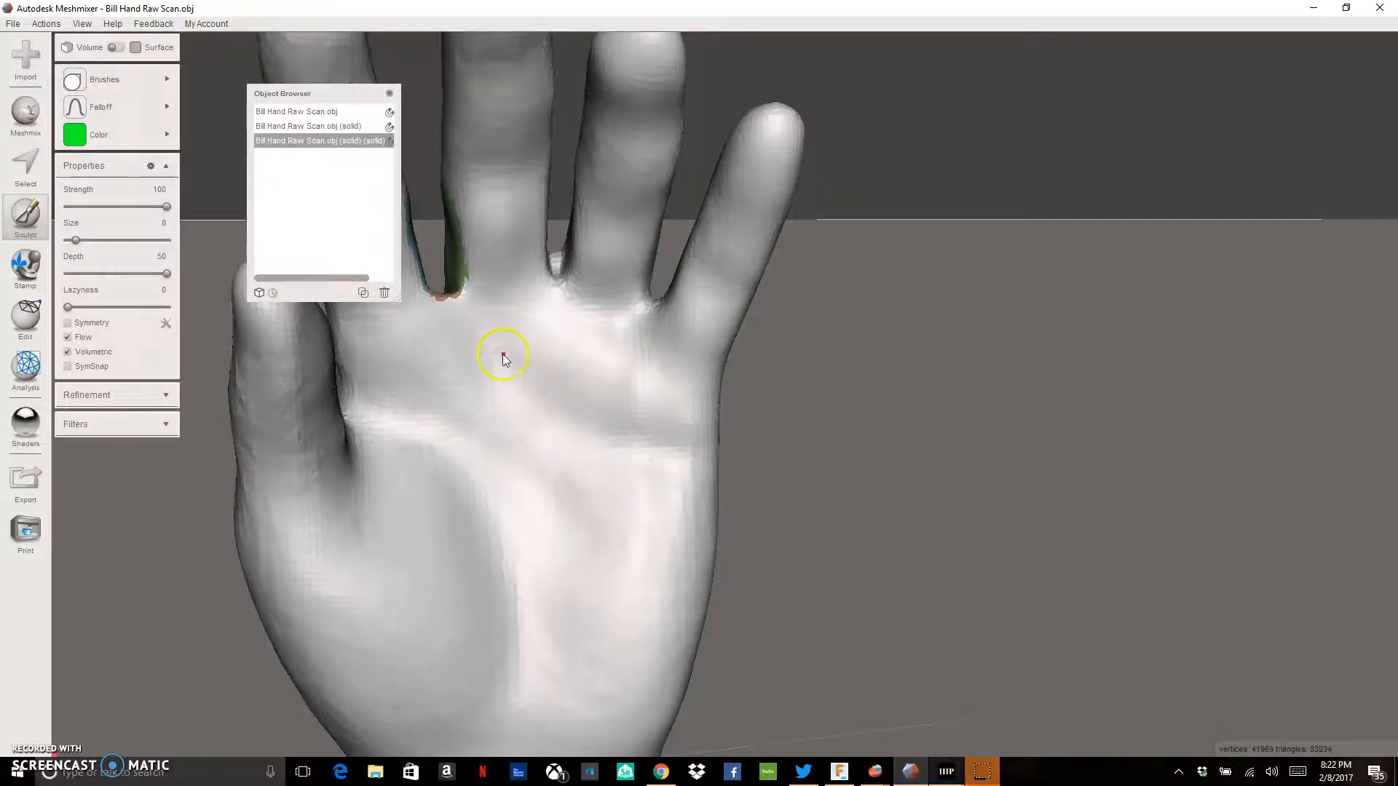
left_click_drag(353, 408, 437, 437)
Pinch the curved crease around the thumb base toward the wrist at brush size 10, and again at size 29
left_click(85, 240)
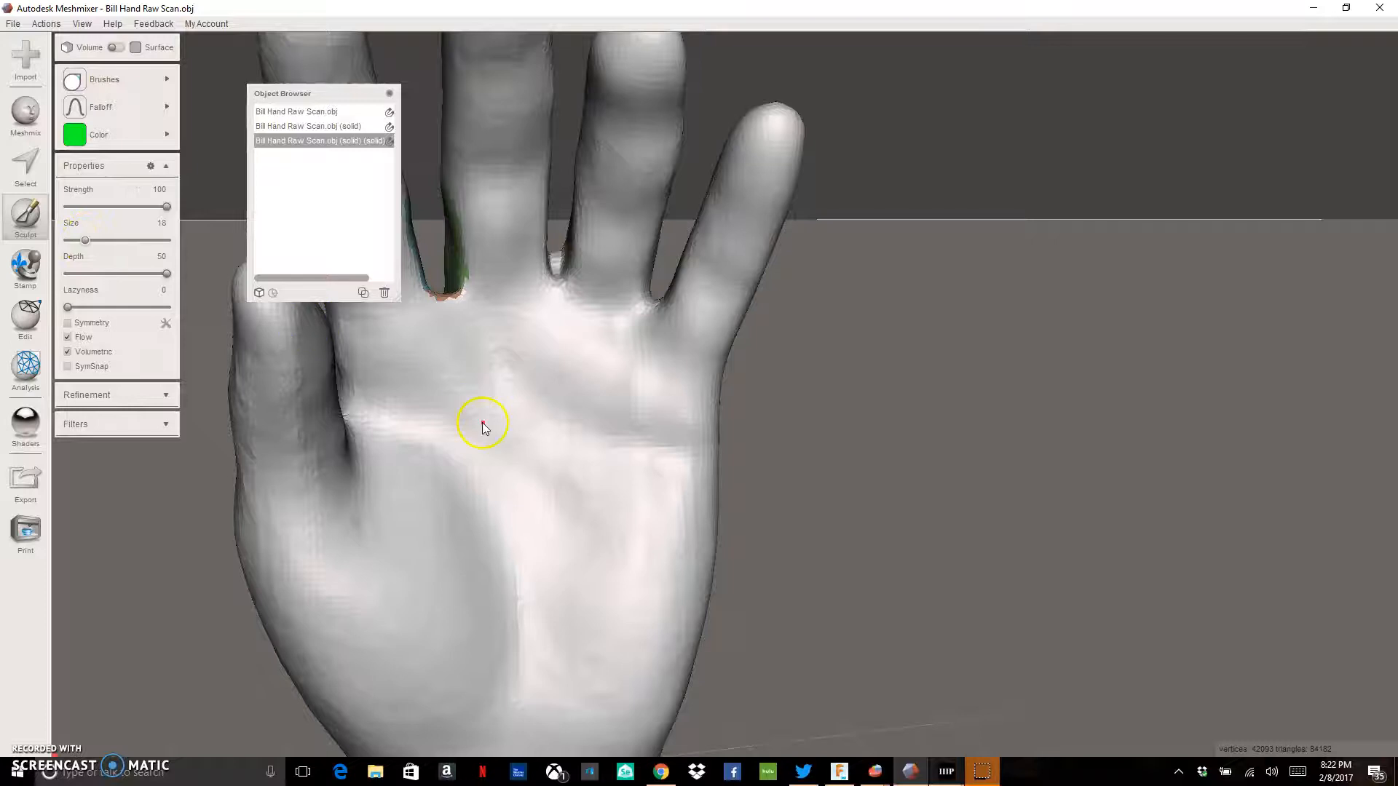
mouse_move(370, 425)
left_mouse_down()
mouse_move(468, 500)
mouse_move(508, 709)
left_mouse_up()
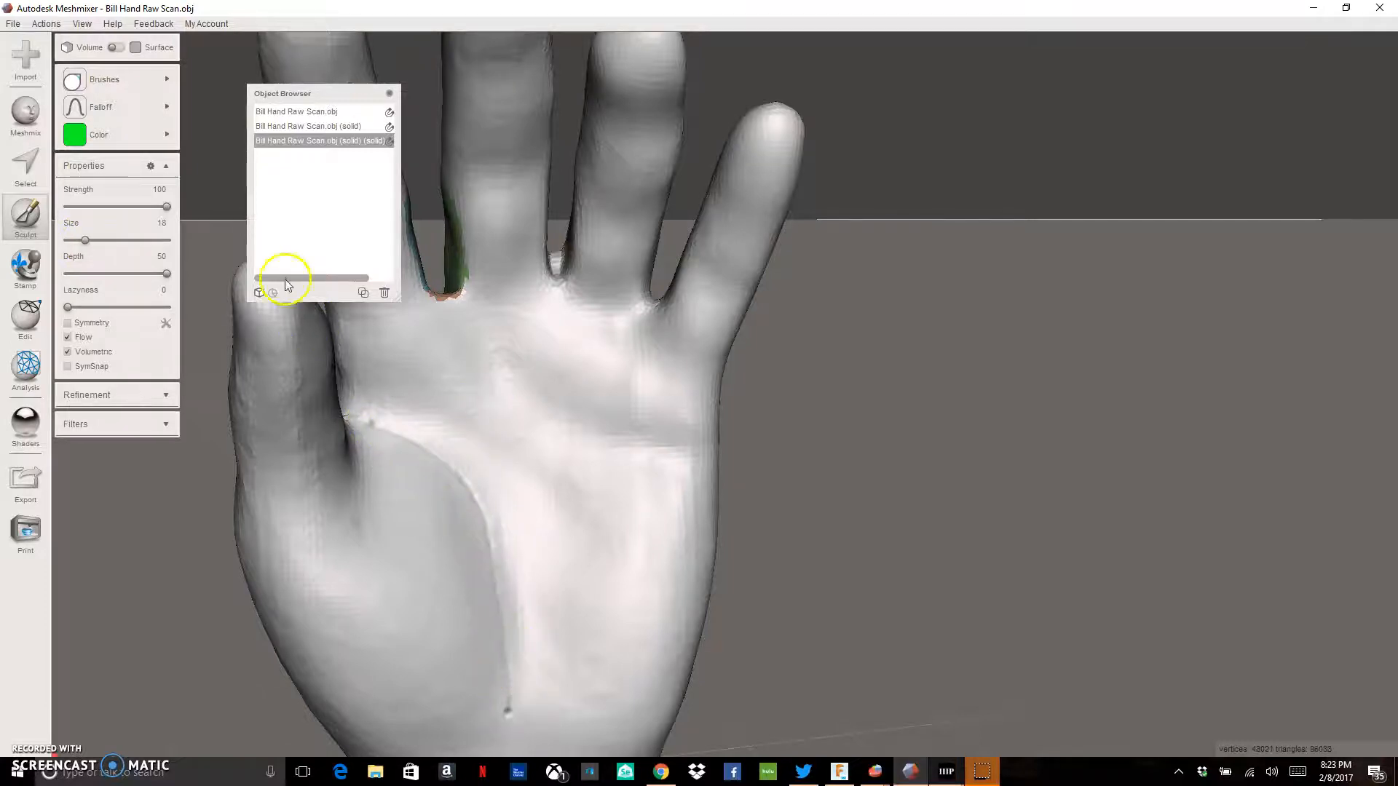
left_click(96, 240)
mouse_move(365, 415)
left_mouse_down()
mouse_move(440, 479)
mouse_move(471, 535)
left_mouse_up()
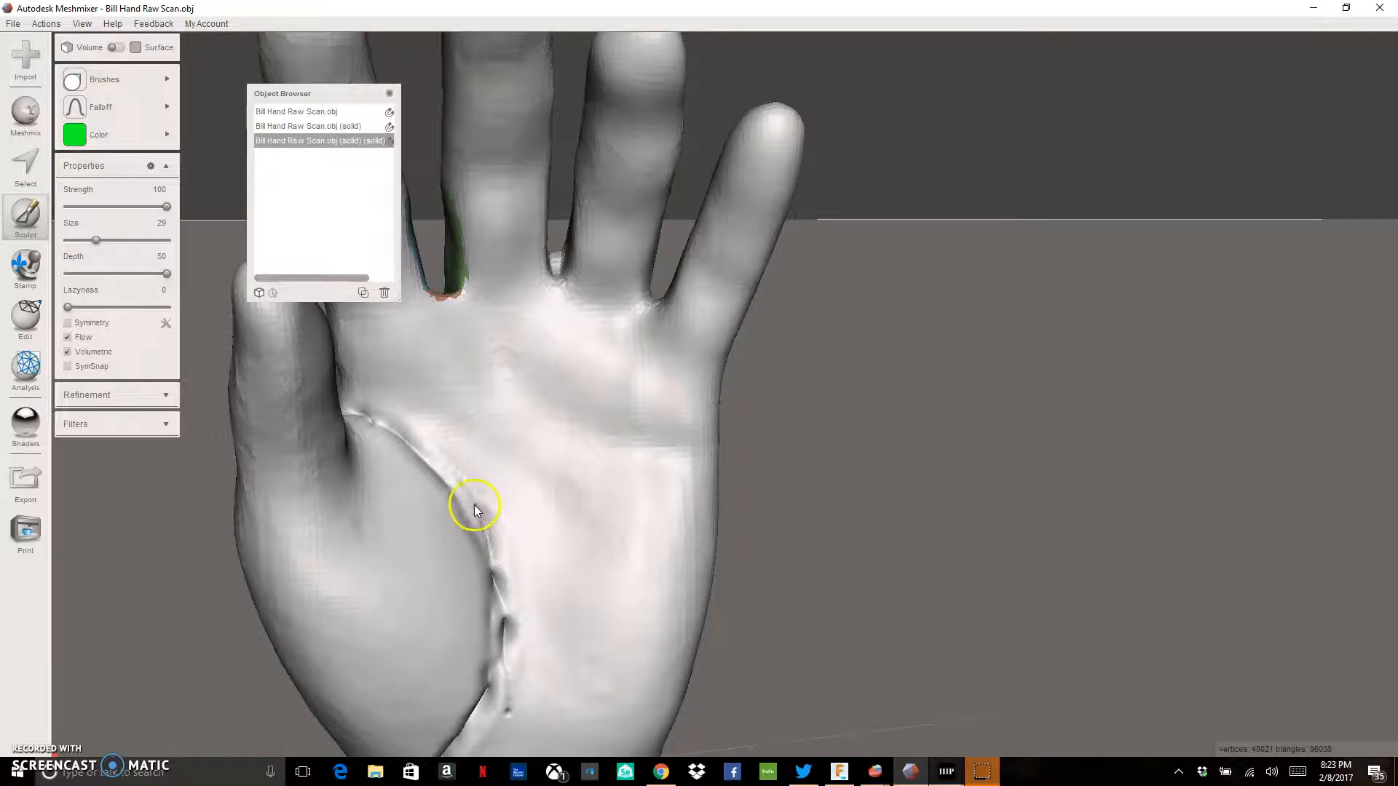
left_click_drag(437, 462, 499, 446)
Pinch the palm creases at brush size 29: across the upper palm, around the thumb base, across the wrist, and diagonally through the mid-palm
key("f")
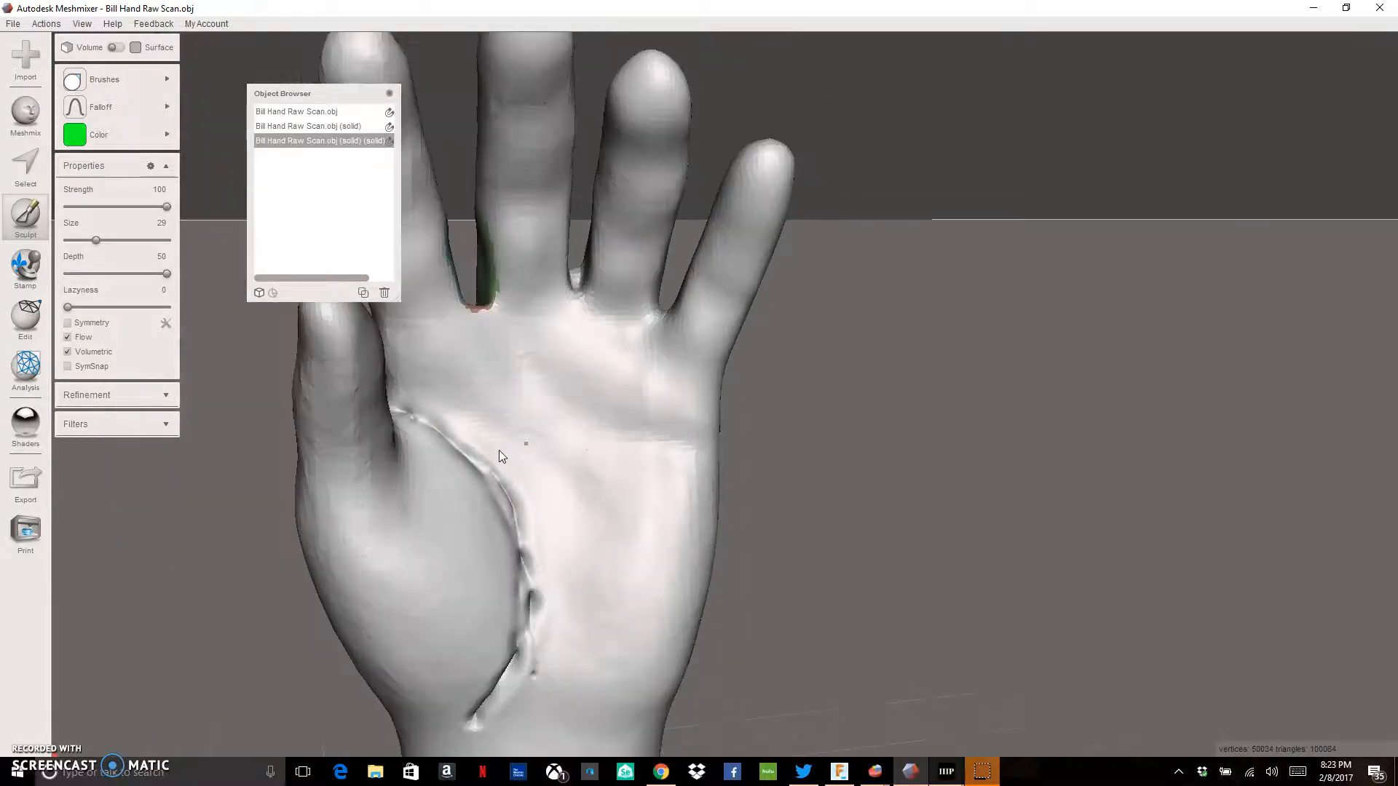
mouse_move(499, 450)
left_mouse_down()
mouse_move(482, 414)
mouse_move(532, 539)
mouse_move(522, 427)
mouse_move(524, 489)
mouse_move(504, 540)
mouse_move(503, 276)
left_mouse_up()
mouse_move(526, 335)
left_mouse_down()
mouse_move(565, 378)
mouse_move(659, 403)
mouse_move(536, 361)
mouse_move(531, 347)
mouse_move(391, 368)
mouse_move(441, 357)
left_mouse_up()
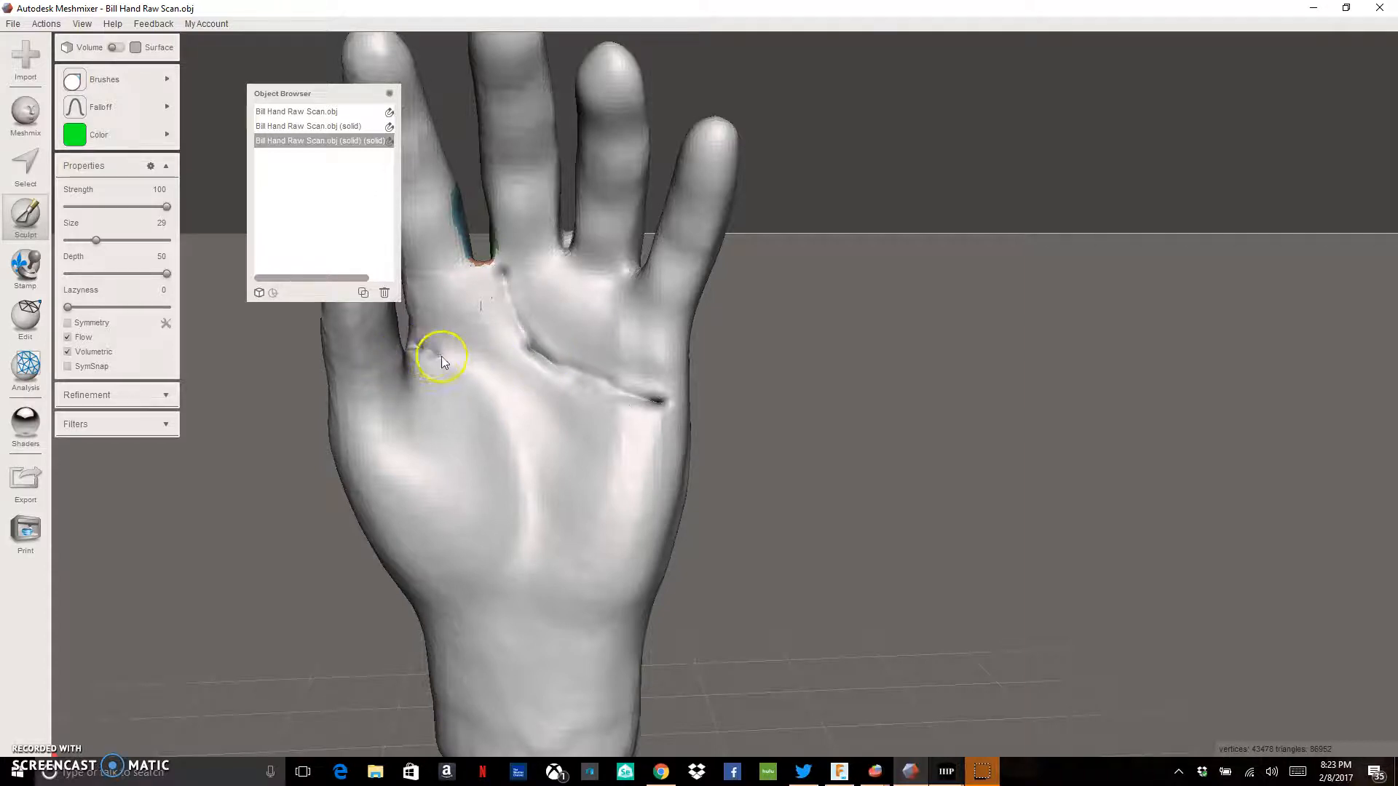
left_click_drag(495, 412, 516, 498)
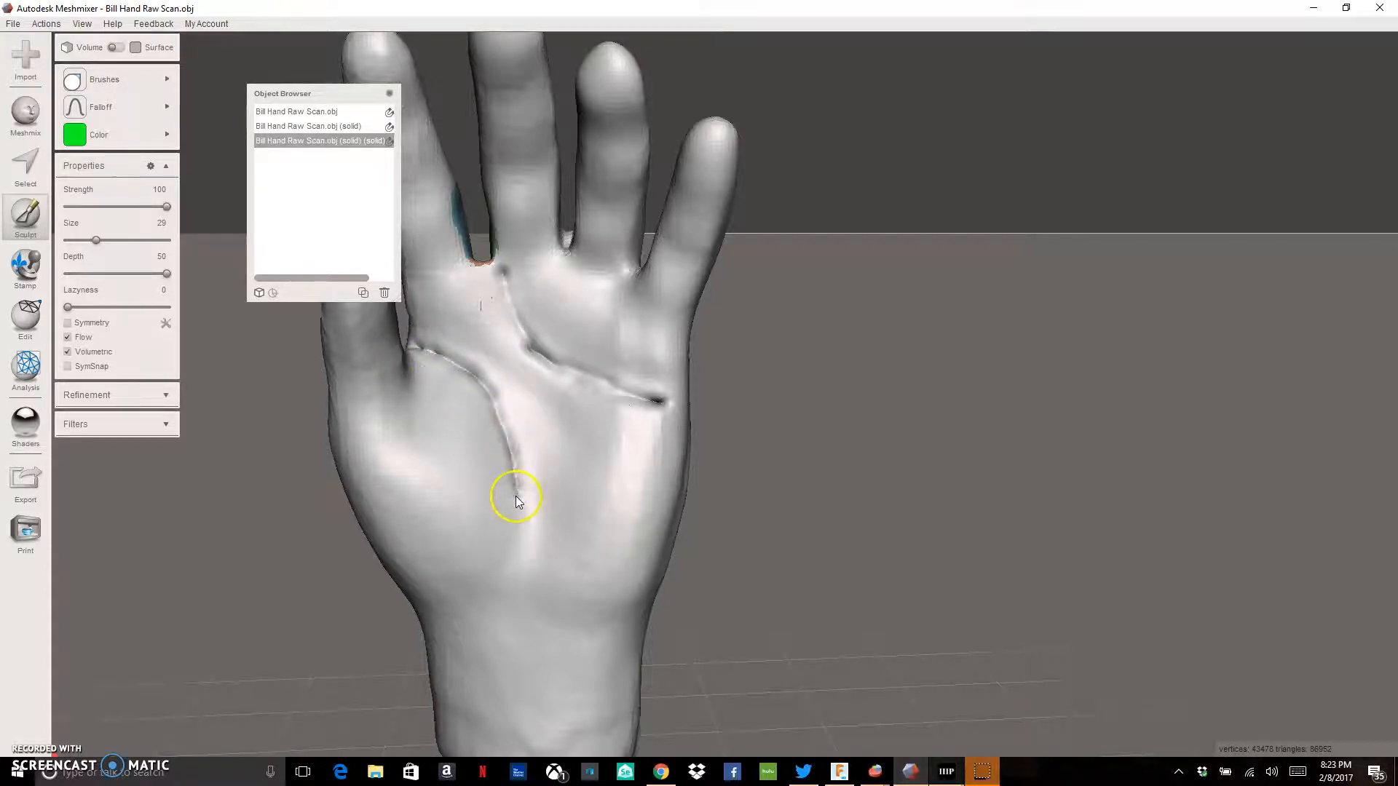
left_click_drag(467, 602, 460, 634)
left_click_drag(537, 667, 616, 665)
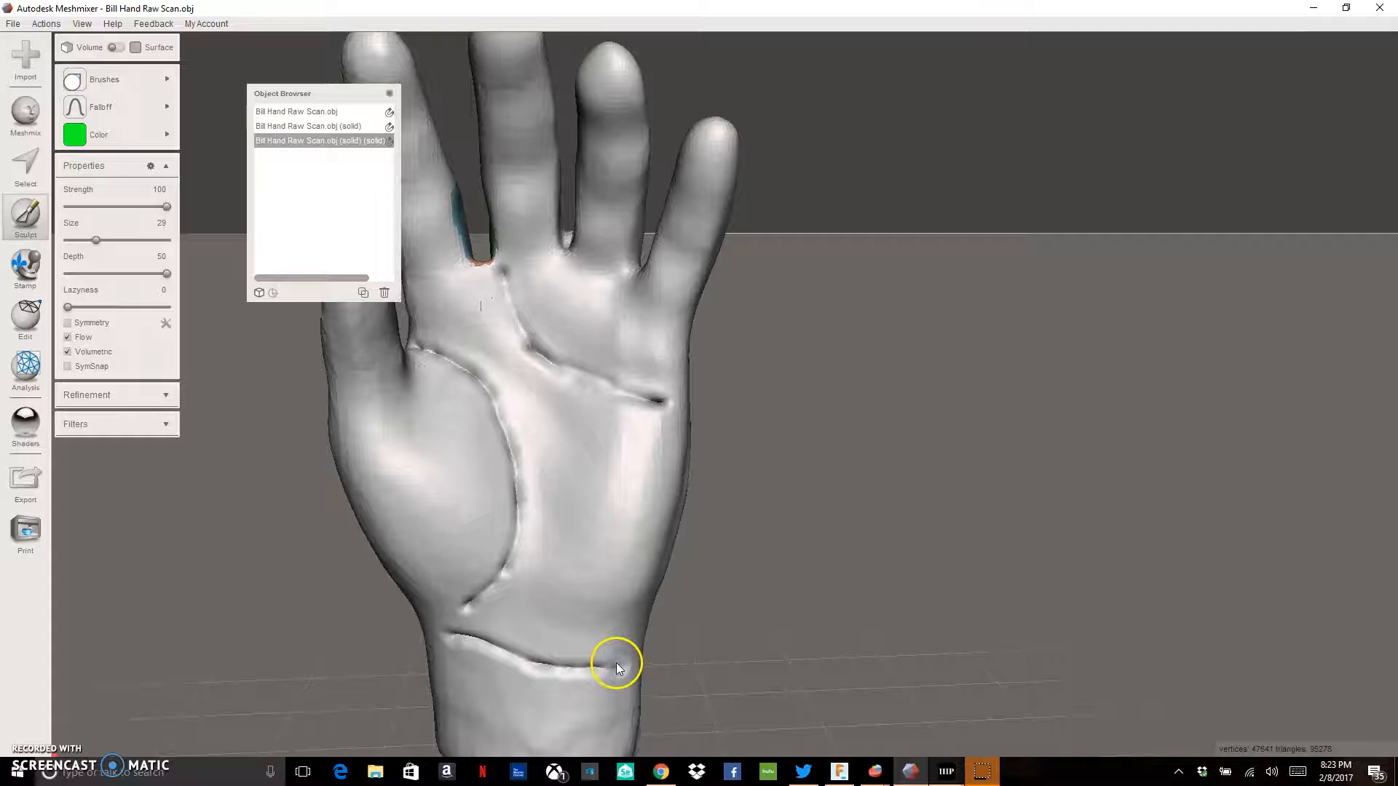
mouse_move(462, 328)
left_mouse_down()
mouse_move(556, 422)
mouse_move(640, 569)
left_mouse_up()
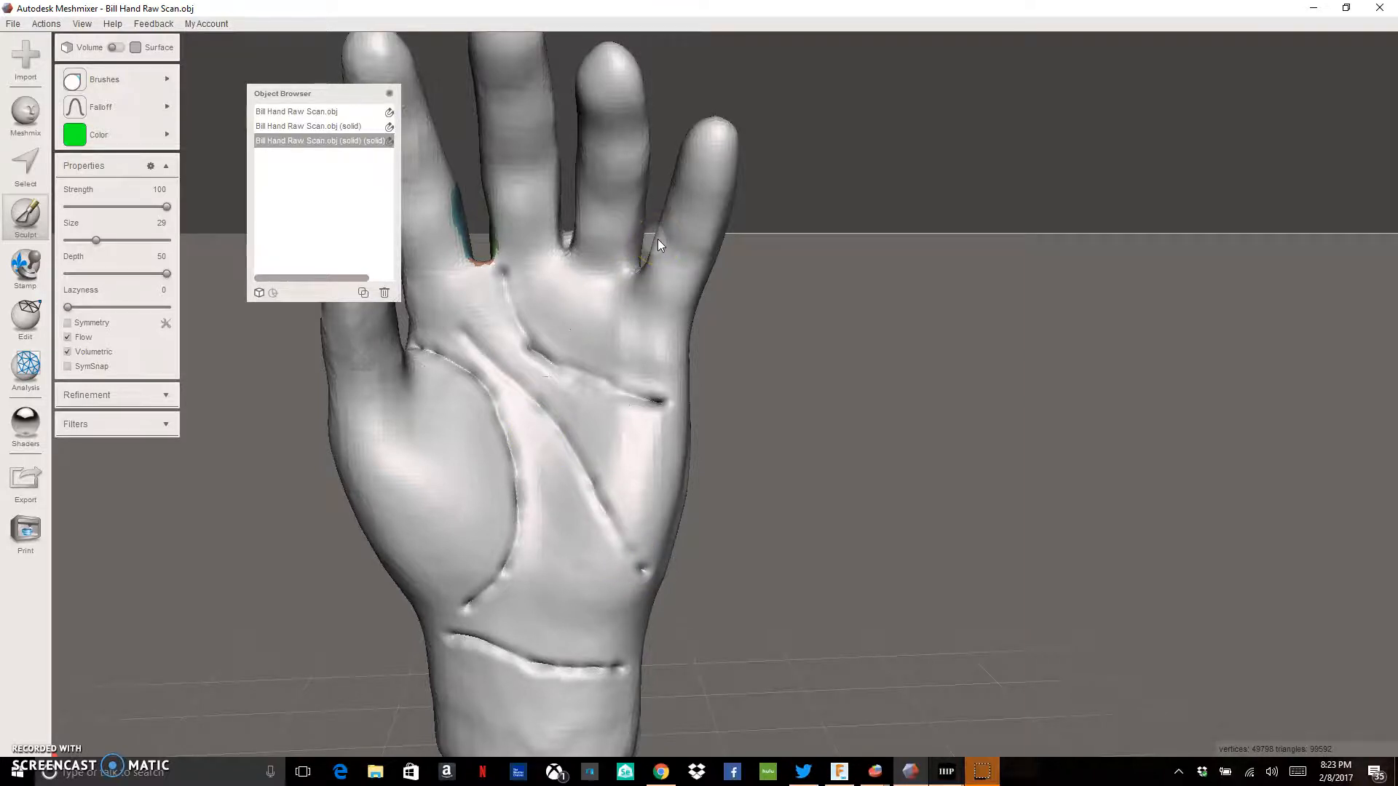
Pinch the upper and lower joint creases across the palm side of the little finger and the ring finger
scroll(658, 238, "up", 1)
scroll(657, 239, "up", 2)
scroll(657, 239, "down", 3)
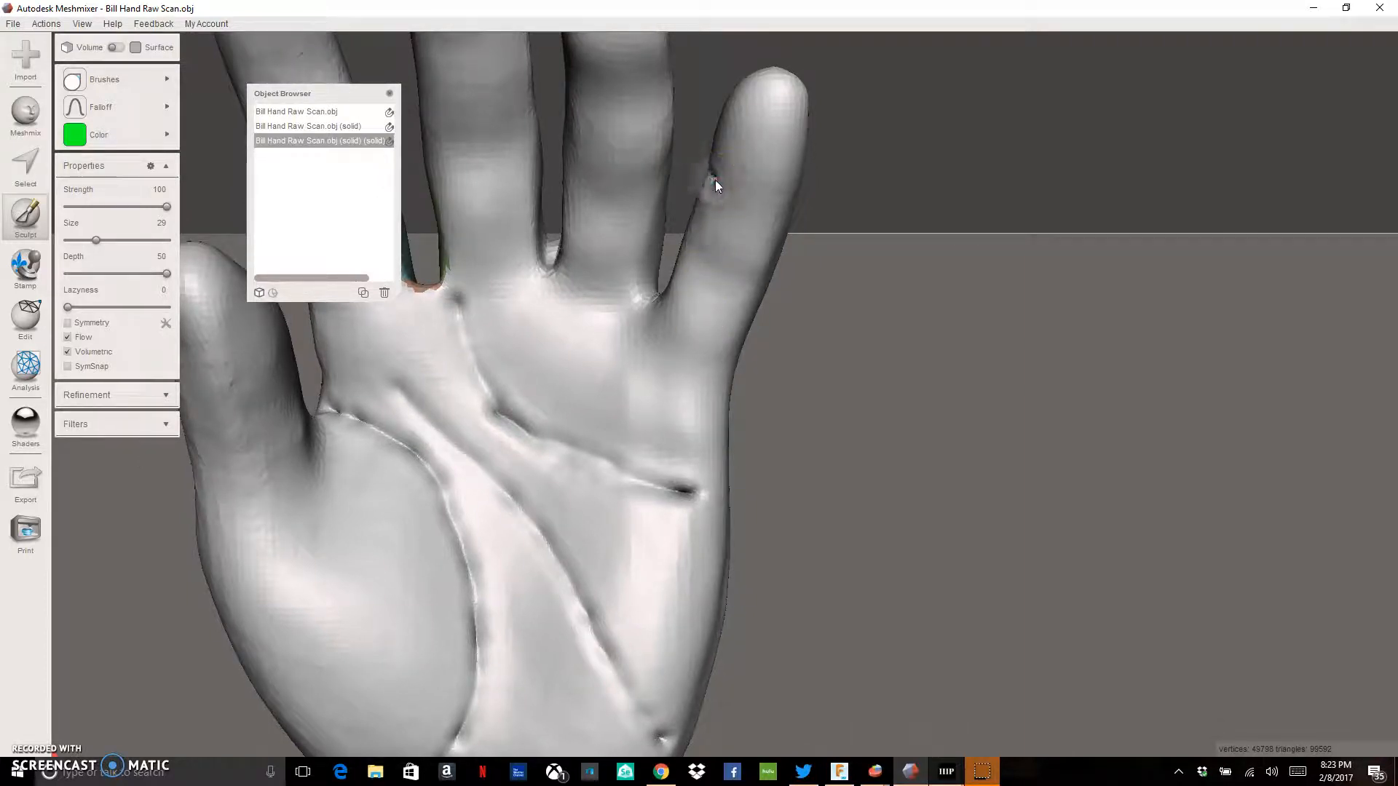
left_click_drag(754, 199, 770, 200)
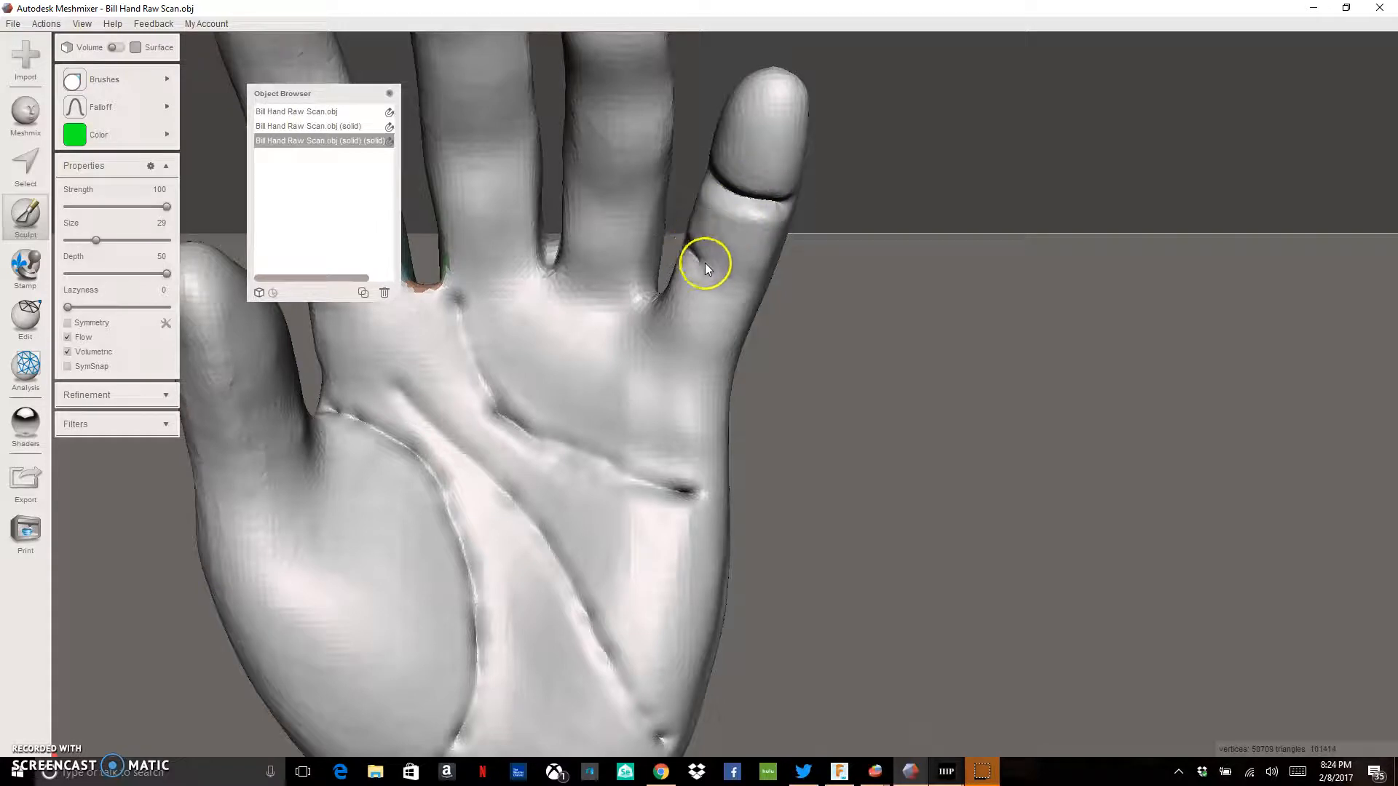
right_click_drag(750, 281, 787, 322)
left_click_drag(641, 166, 712, 188)
left_click_drag(674, 256, 642, 268)
left_click_drag(725, 277, 744, 279)
Pinch the upper and lower joint creases across the palm side of the middle finger and the index finger
left_click_drag(482, 117, 588, 114)
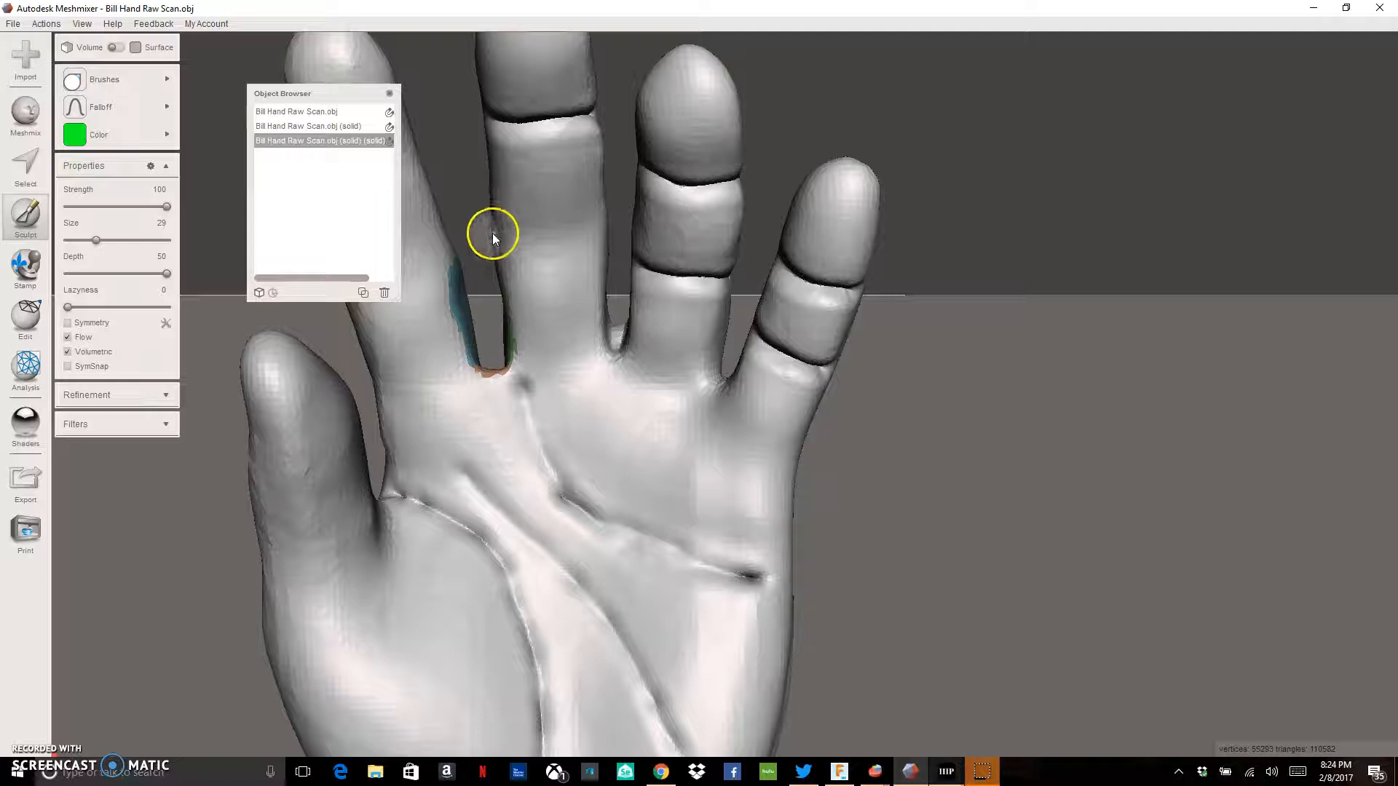
left_click_drag(543, 231, 601, 227)
mouse_move(600, 228)
right_mouse_down()
mouse_move(518, 281)
mouse_move(456, 285)
mouse_move(536, 255)
mouse_move(522, 263)
mouse_move(635, 252)
mouse_move(570, 259)
right_mouse_up()
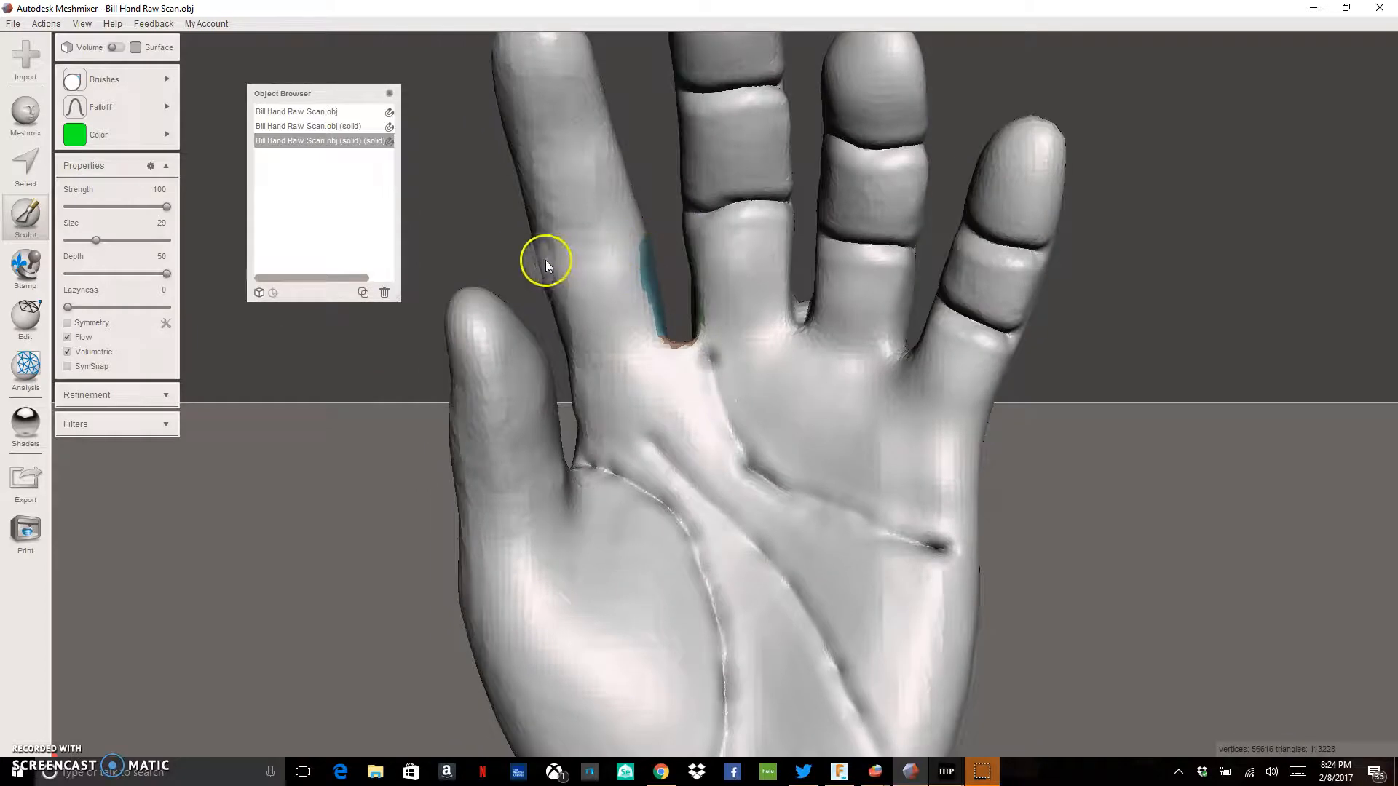
left_click_drag(572, 252, 611, 238)
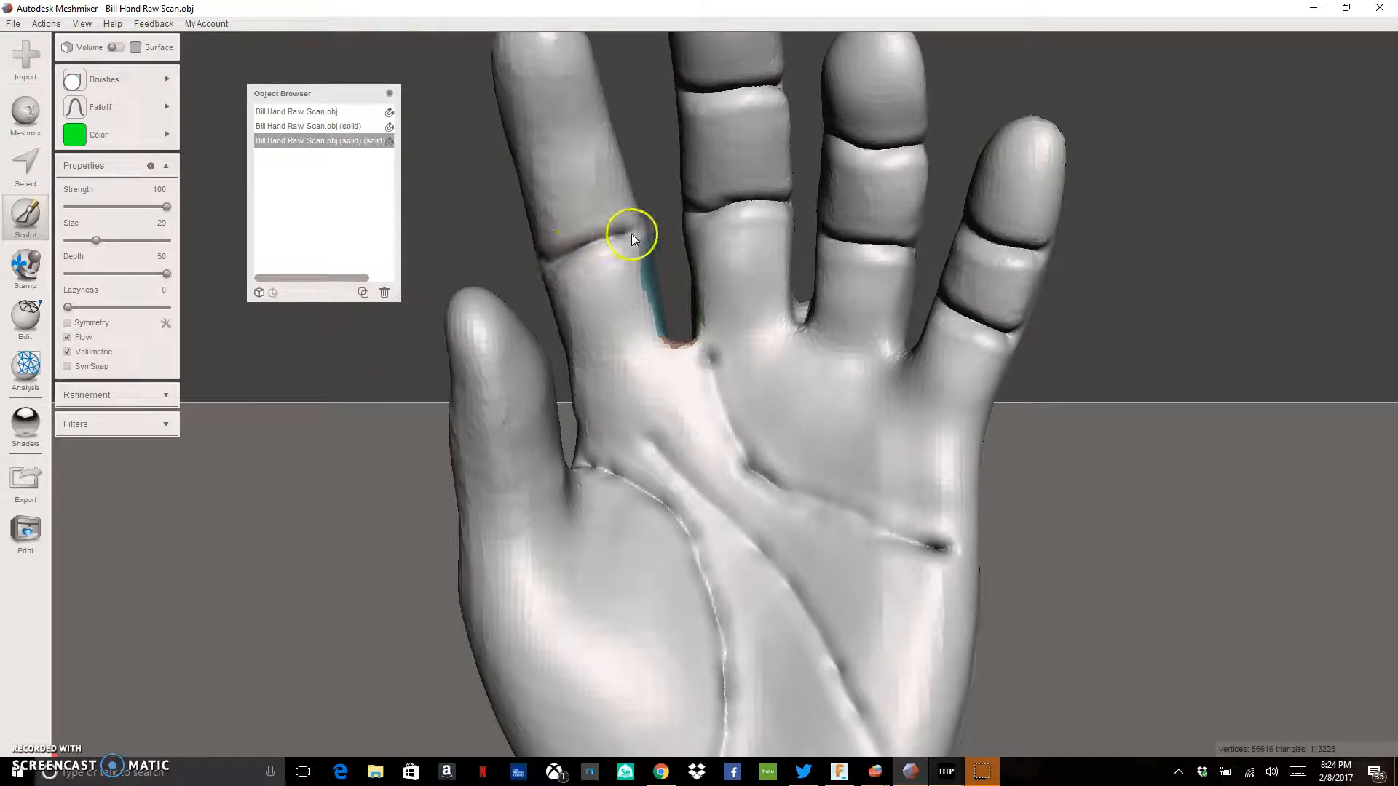
left_click_drag(523, 131, 587, 125)
Pinch the crease across the thumb joint and the crease where the thumb meets the palm
right_click_drag(600, 120, 518, 128)
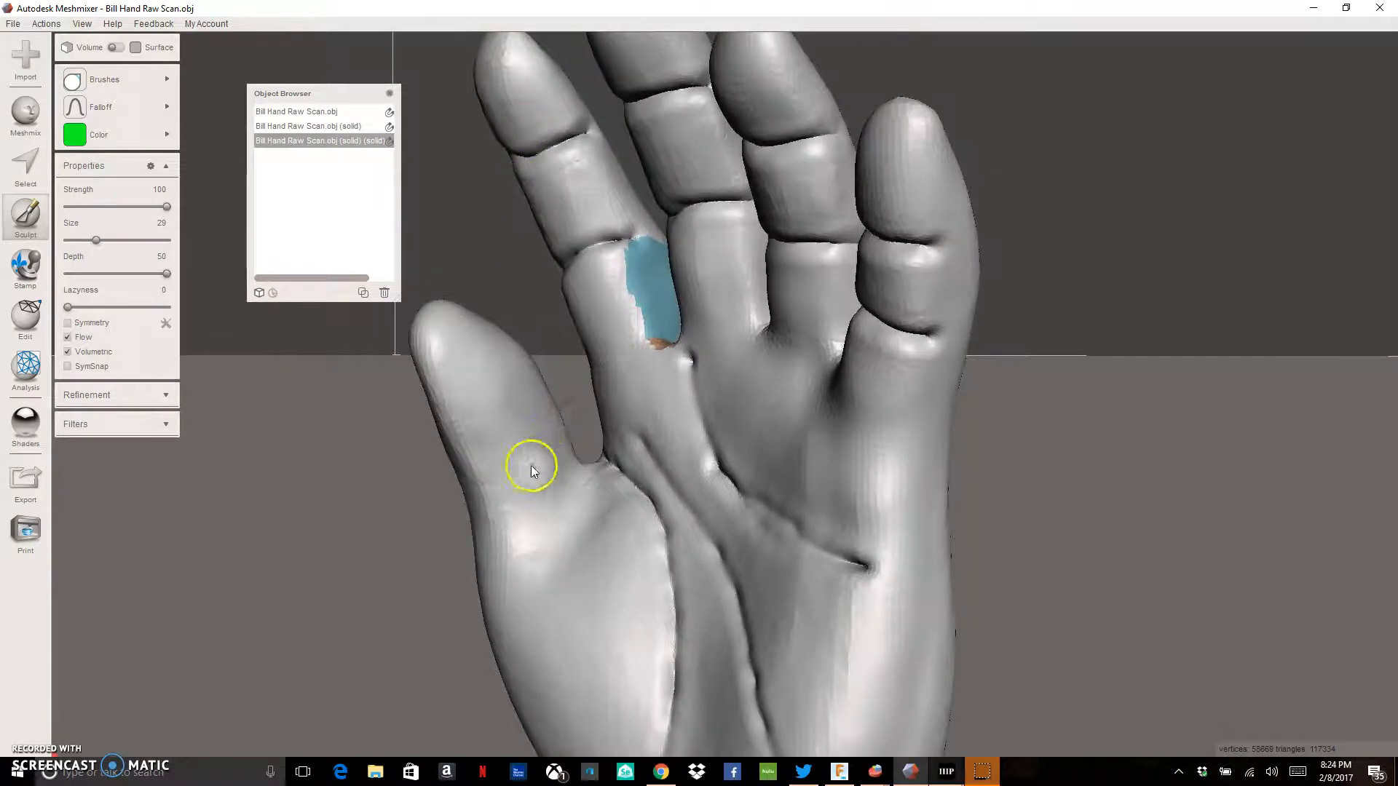
right_click_drag(545, 421, 491, 448)
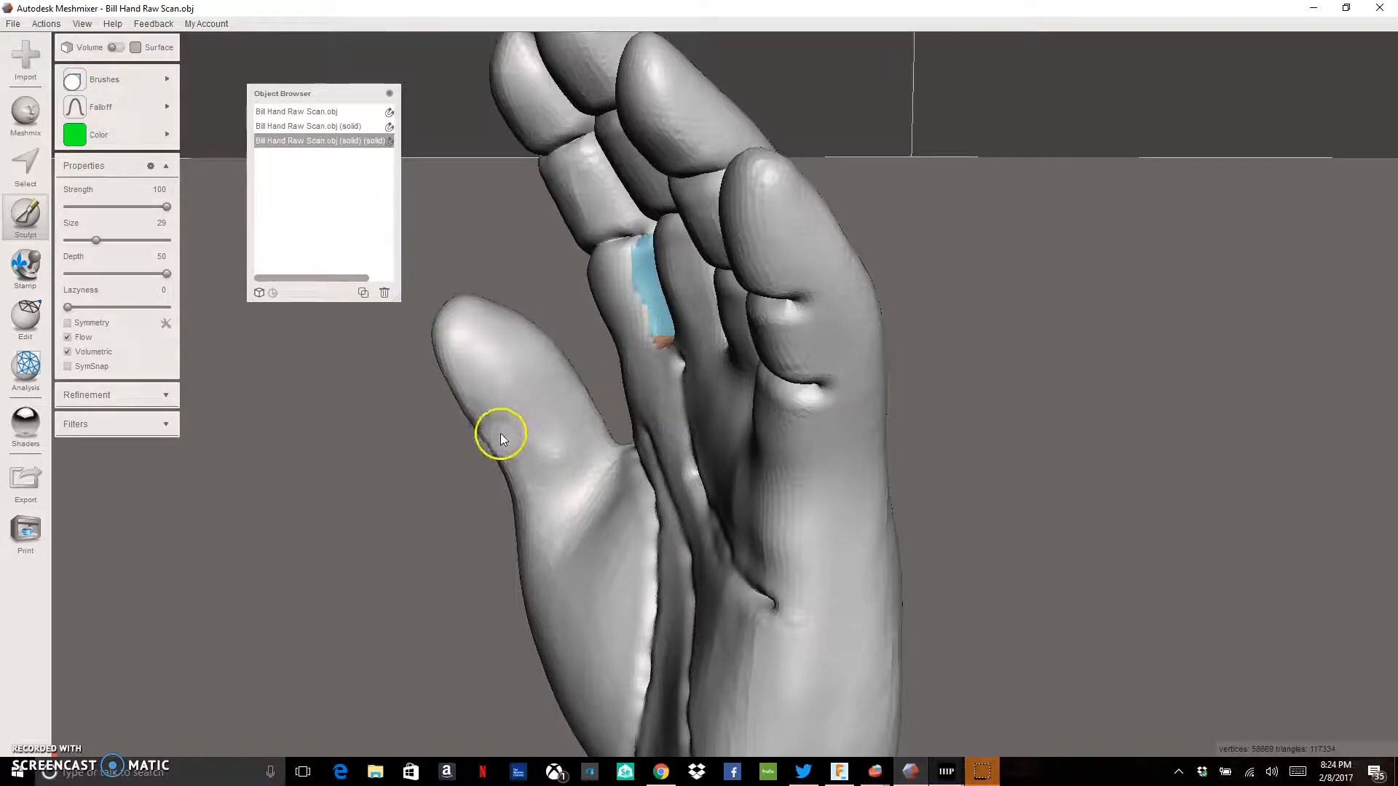
right_click_drag(565, 339, 603, 336)
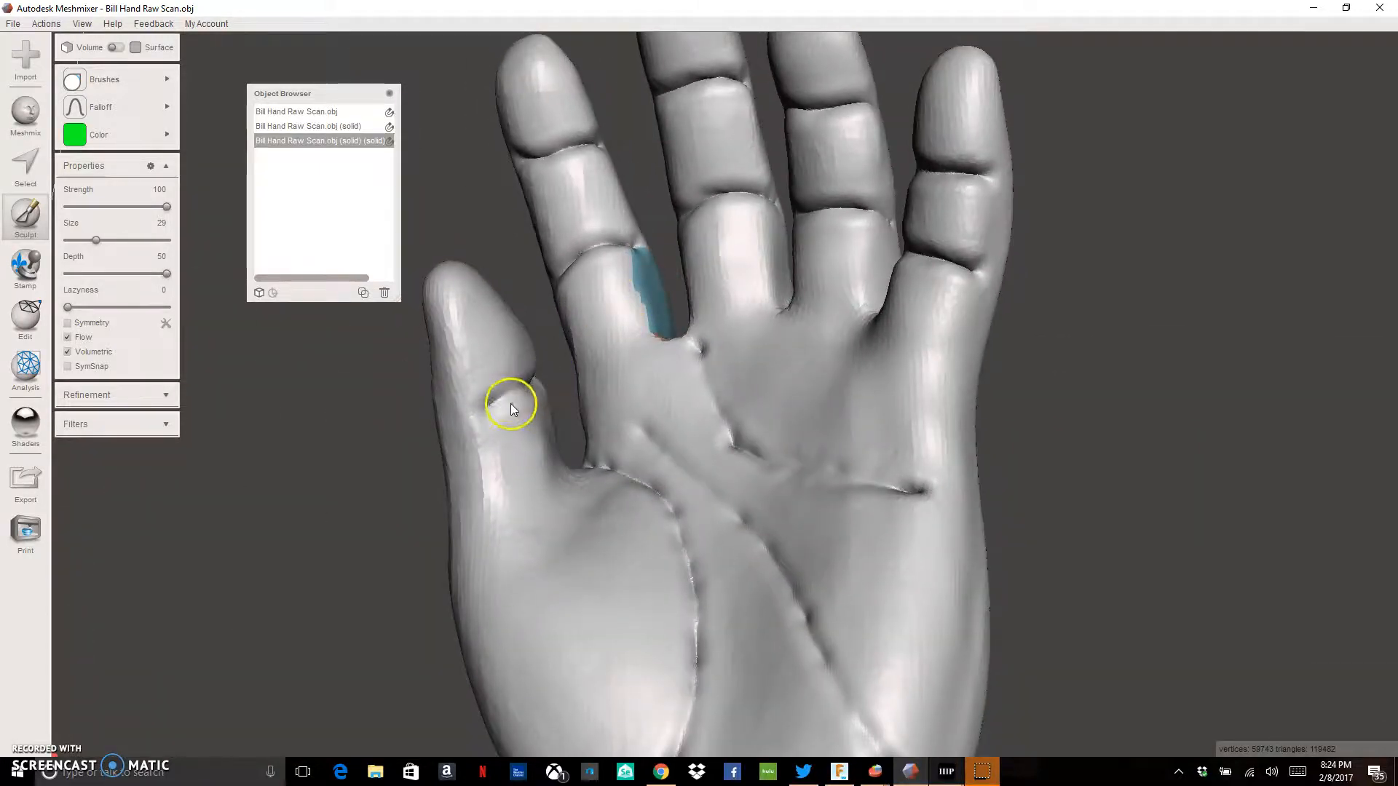
right_click_drag(562, 436, 549, 510)
mouse_move(587, 468)
left_mouse_down()
mouse_move(535, 572)
mouse_move(584, 502)
left_mouse_up()
Pinch four long tendon lines on the back of the hand, running from the knuckles toward the wrist
mouse_move(601, 495)
right_mouse_down()
mouse_move(636, 523)
mouse_move(691, 482)
mouse_move(732, 520)
right_mouse_up()
scroll(732, 520, "down", 10)
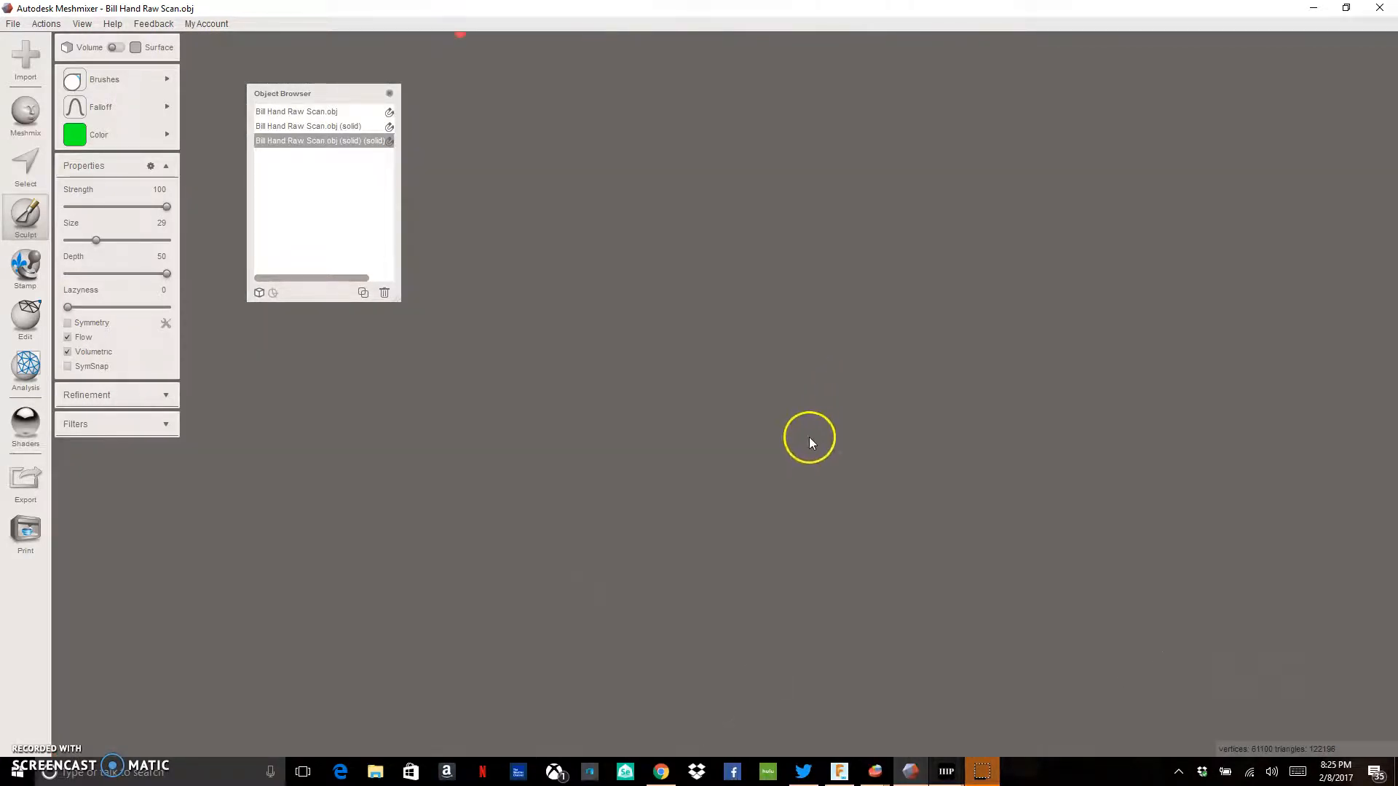
mouse_move(809, 437)
right_mouse_down()
mouse_move(769, 564)
mouse_move(536, 584)
right_mouse_up()
mouse_move(819, 474)
right_mouse_down()
mouse_move(718, 487)
mouse_move(662, 457)
mouse_move(711, 425)
right_mouse_up()
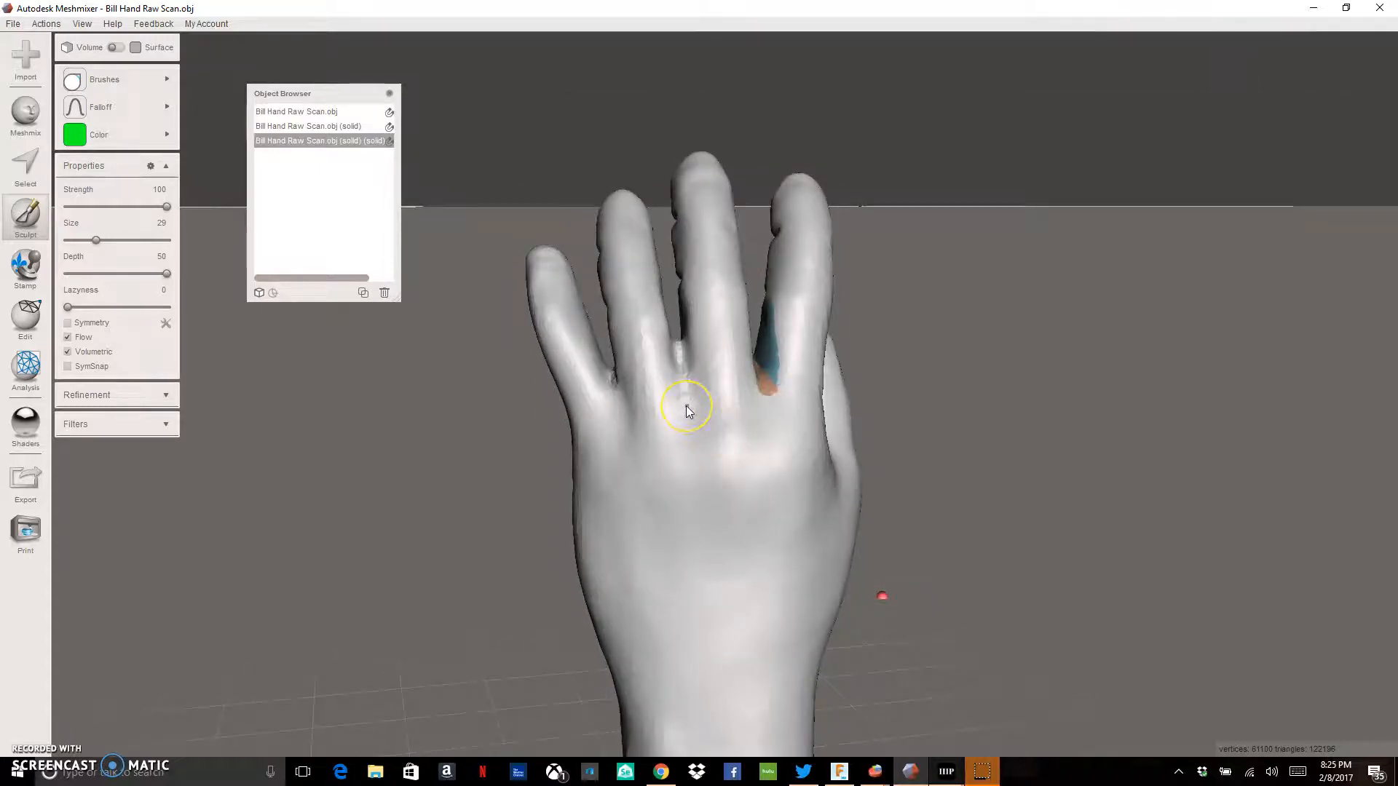
left_click_drag(687, 405, 736, 678)
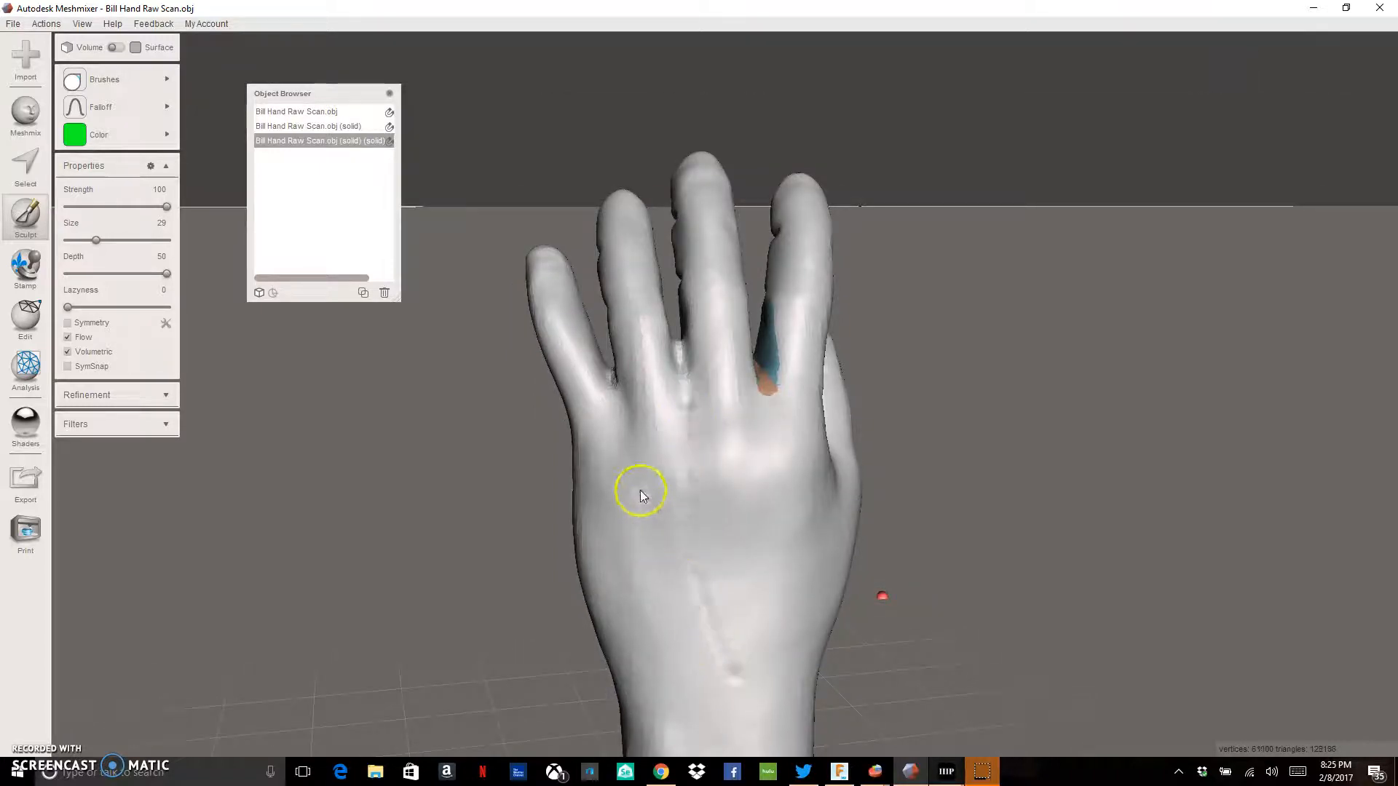
left_click_drag(631, 461, 651, 617)
left_click_drag(669, 710, 668, 712)
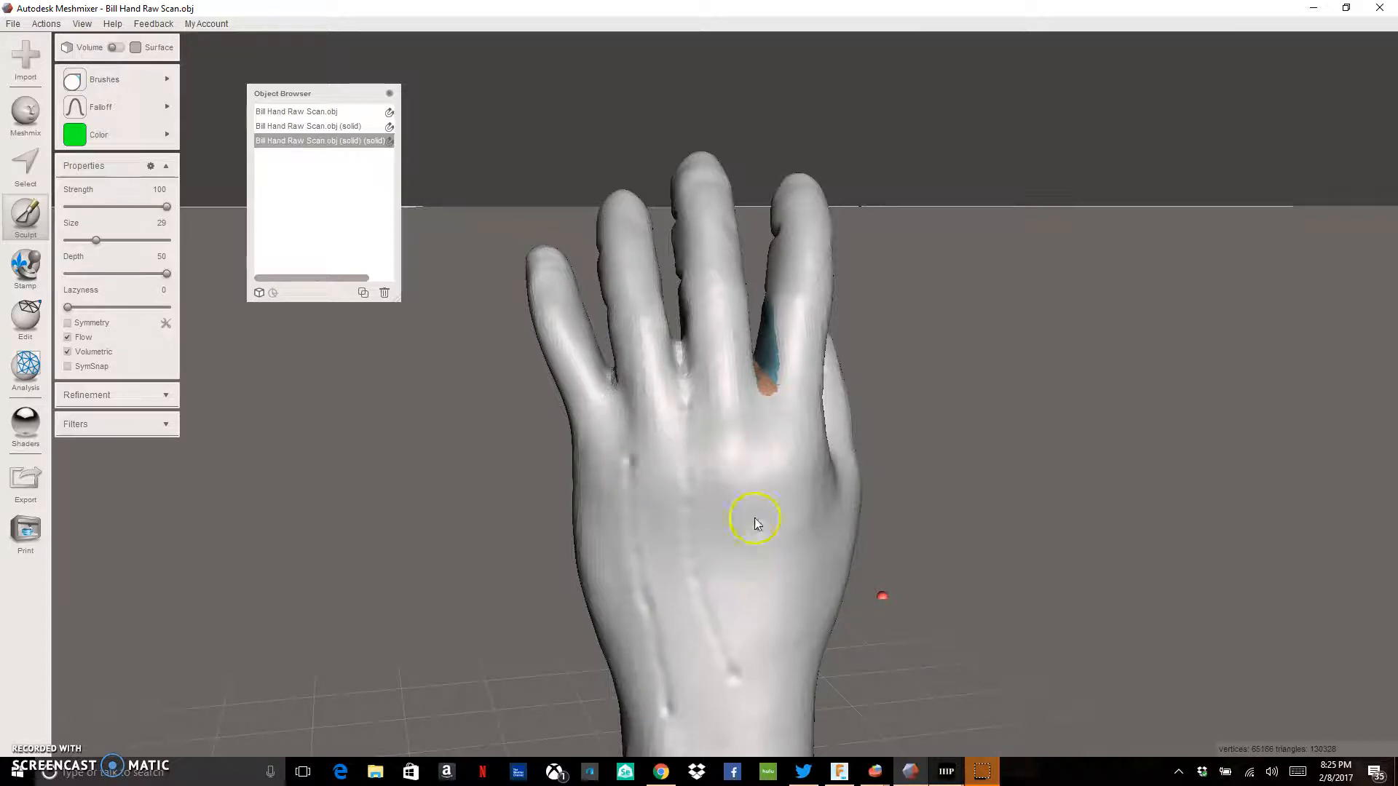
left_click_drag(754, 598, 744, 684)
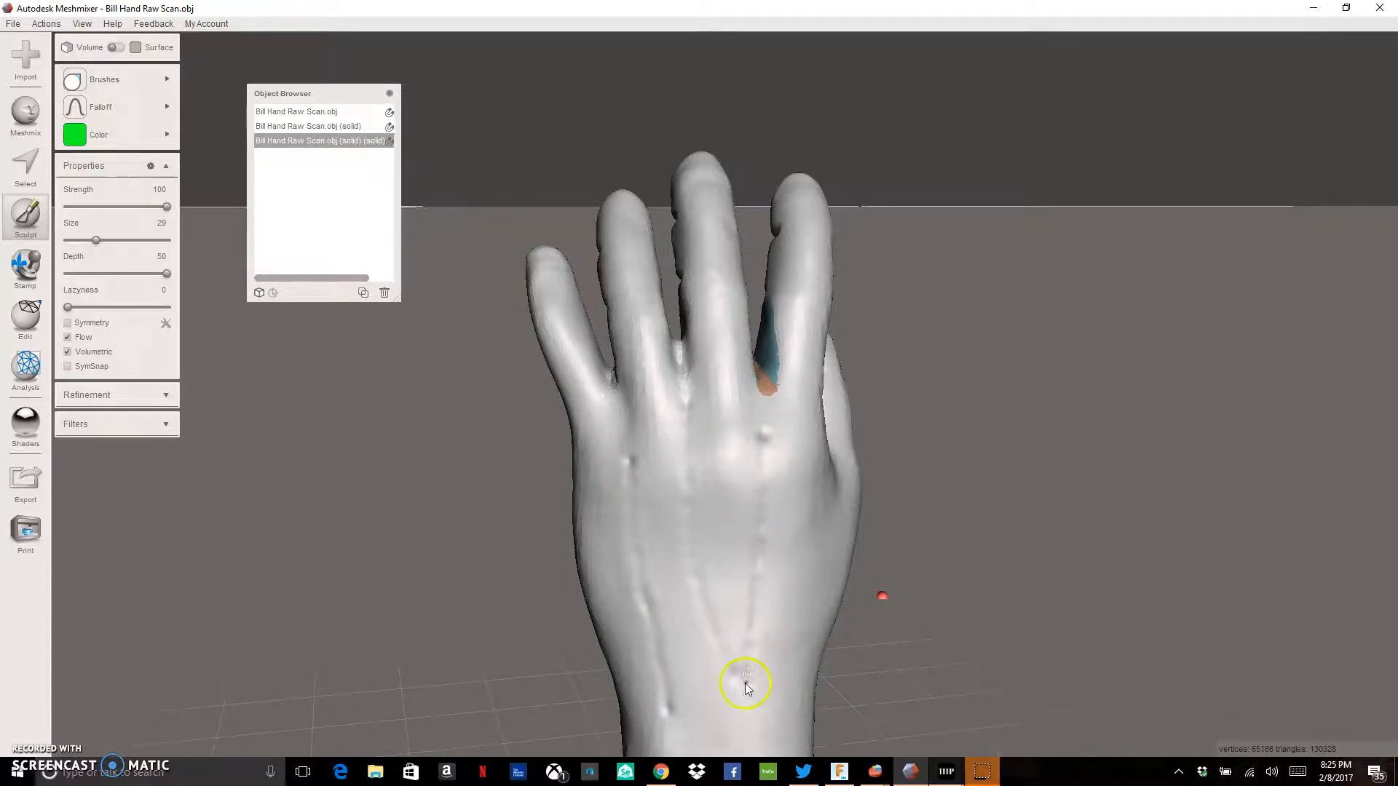
right_click_drag(770, 656, 741, 618)
left_click_drag(818, 515, 721, 729)
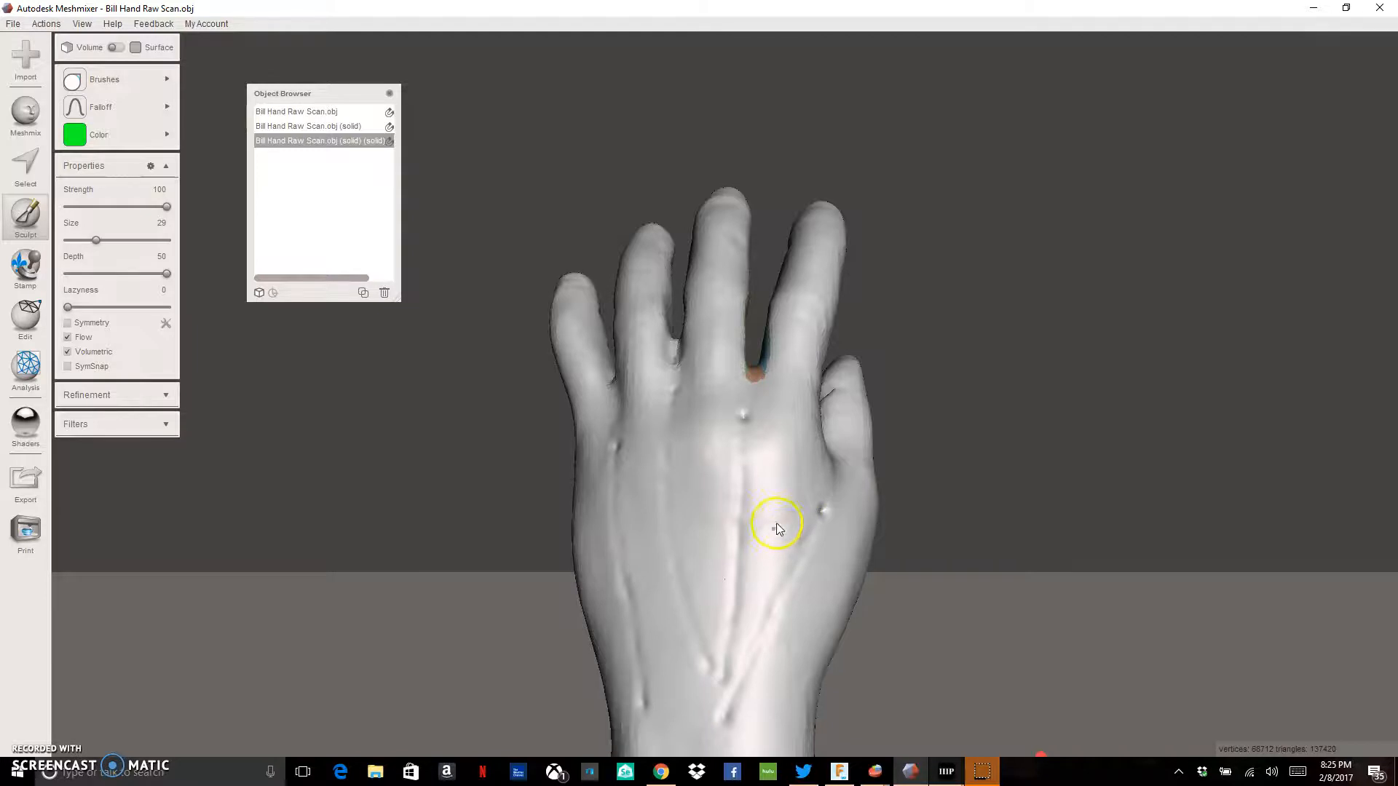
Switch to the RobustSmooth brush at size 44 and soften the knuckle ends of the tendon lines on the back of the hand
mouse_move(792, 514)
right_mouse_down()
mouse_move(758, 530)
mouse_move(758, 578)
mouse_move(783, 577)
mouse_move(809, 556)
mouse_move(796, 549)
right_mouse_up()
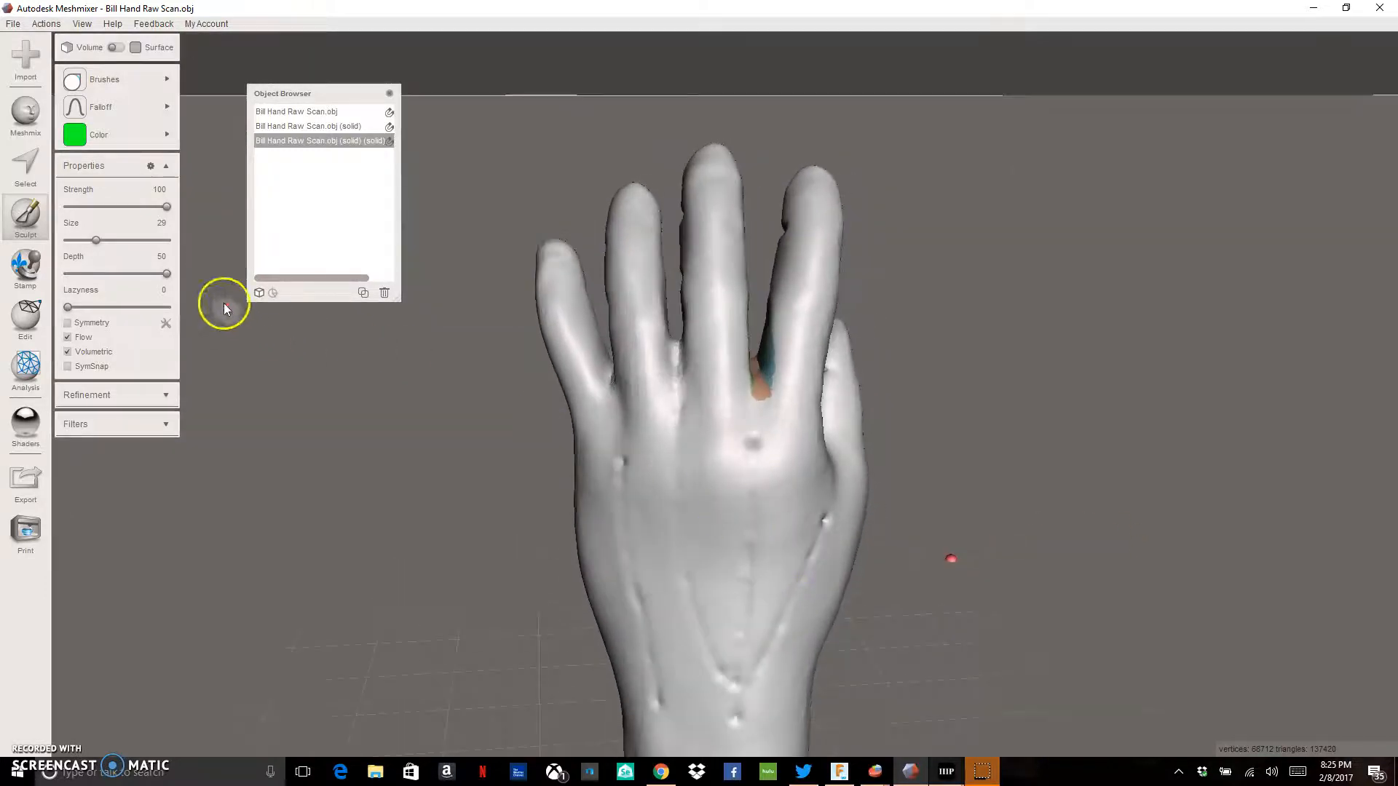
left_click(143, 80)
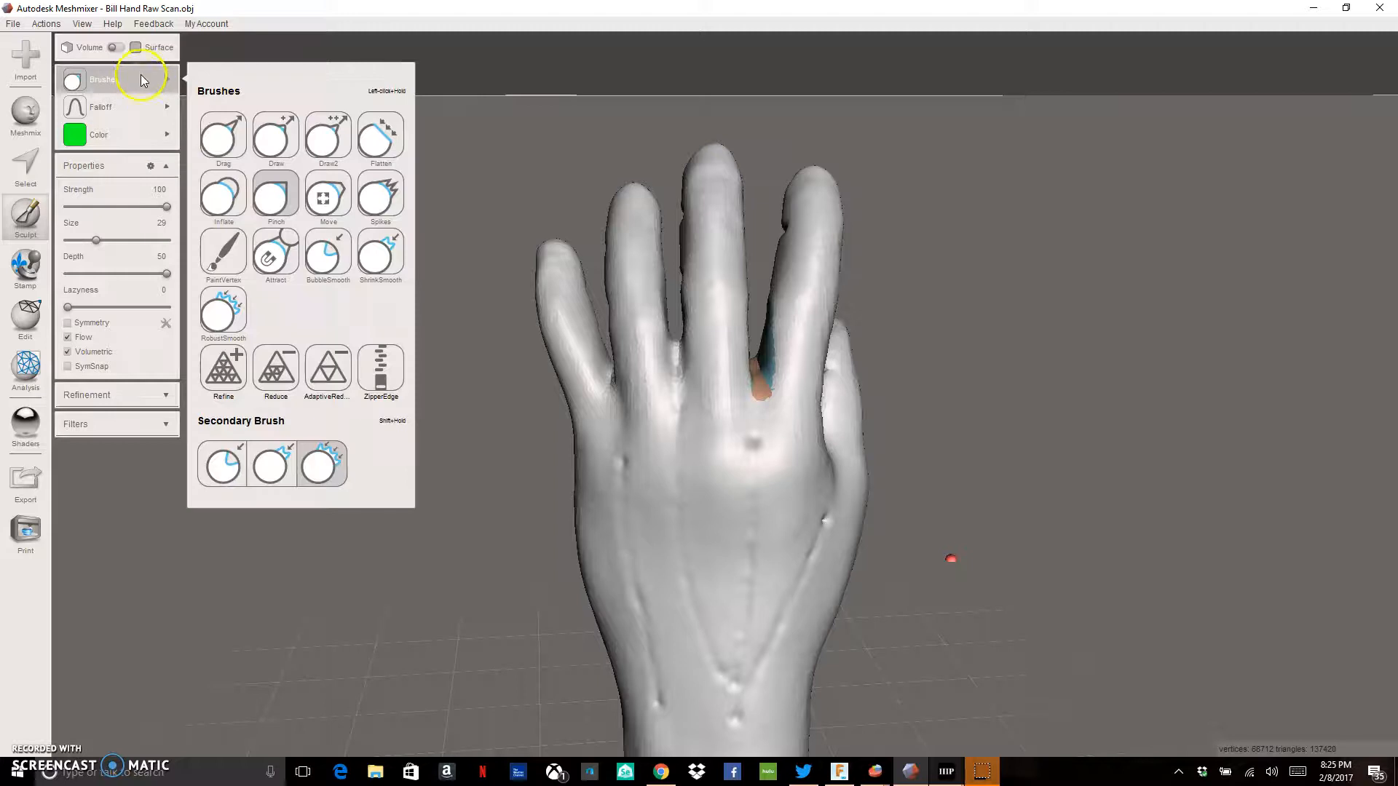
left_click(223, 321)
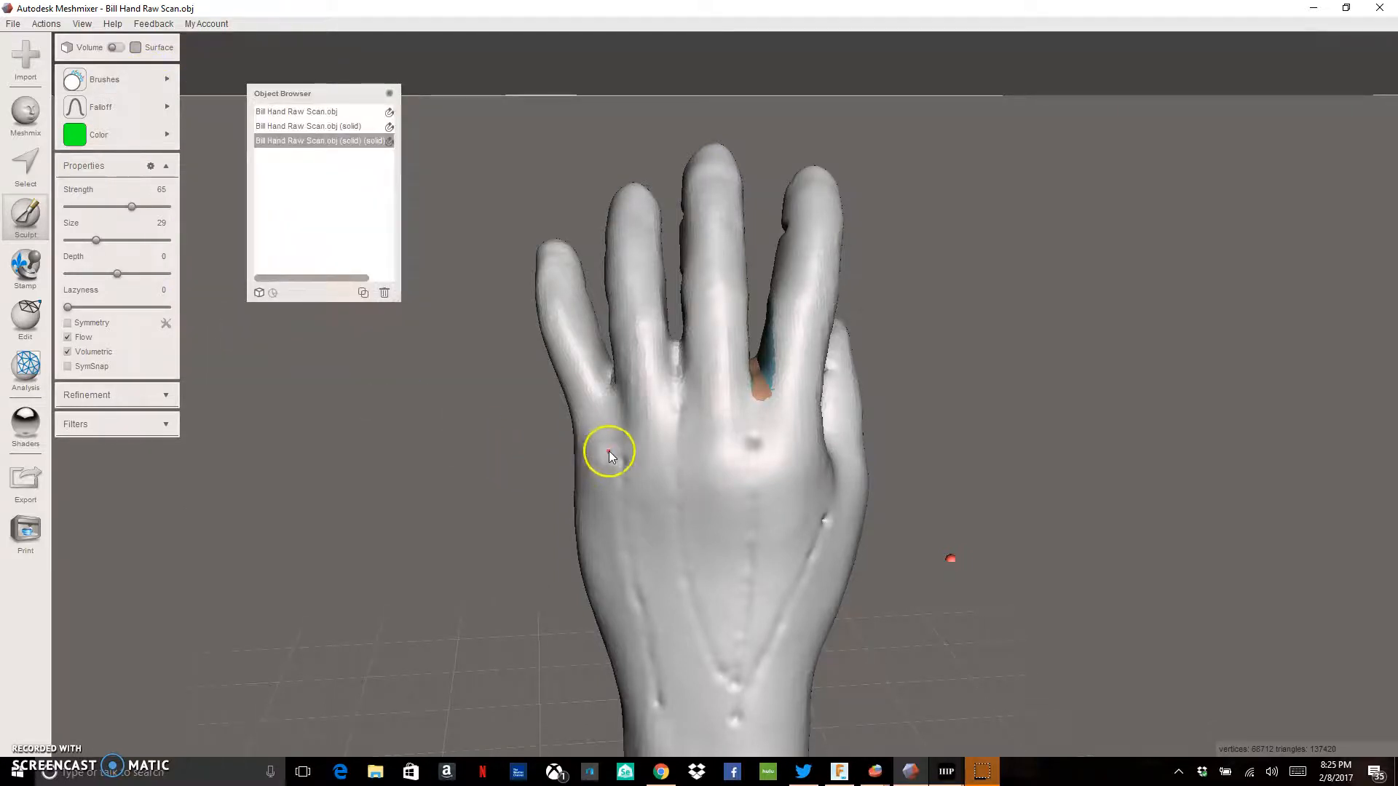
left_click_drag(96, 240, 112, 240)
left_click(631, 462)
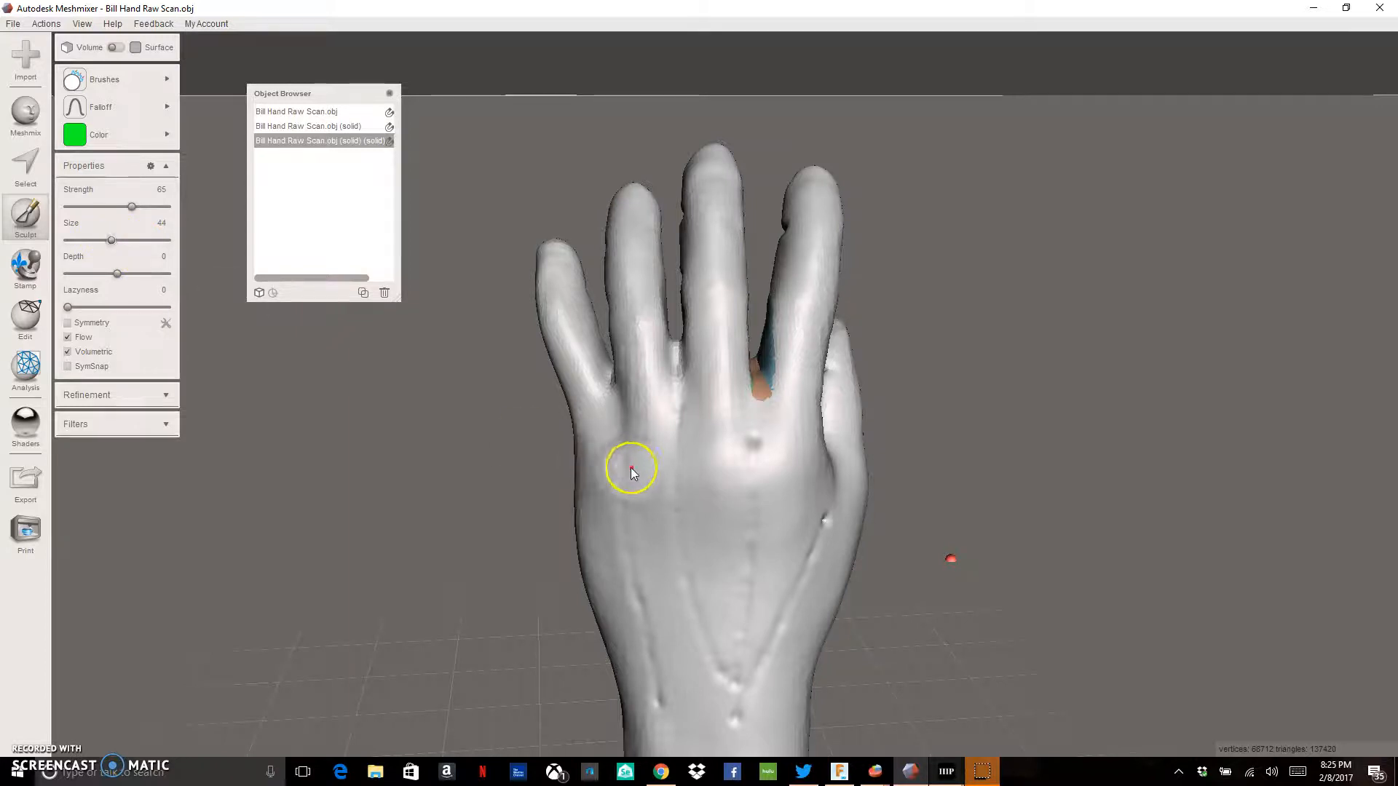
left_click_drag(743, 446, 760, 440)
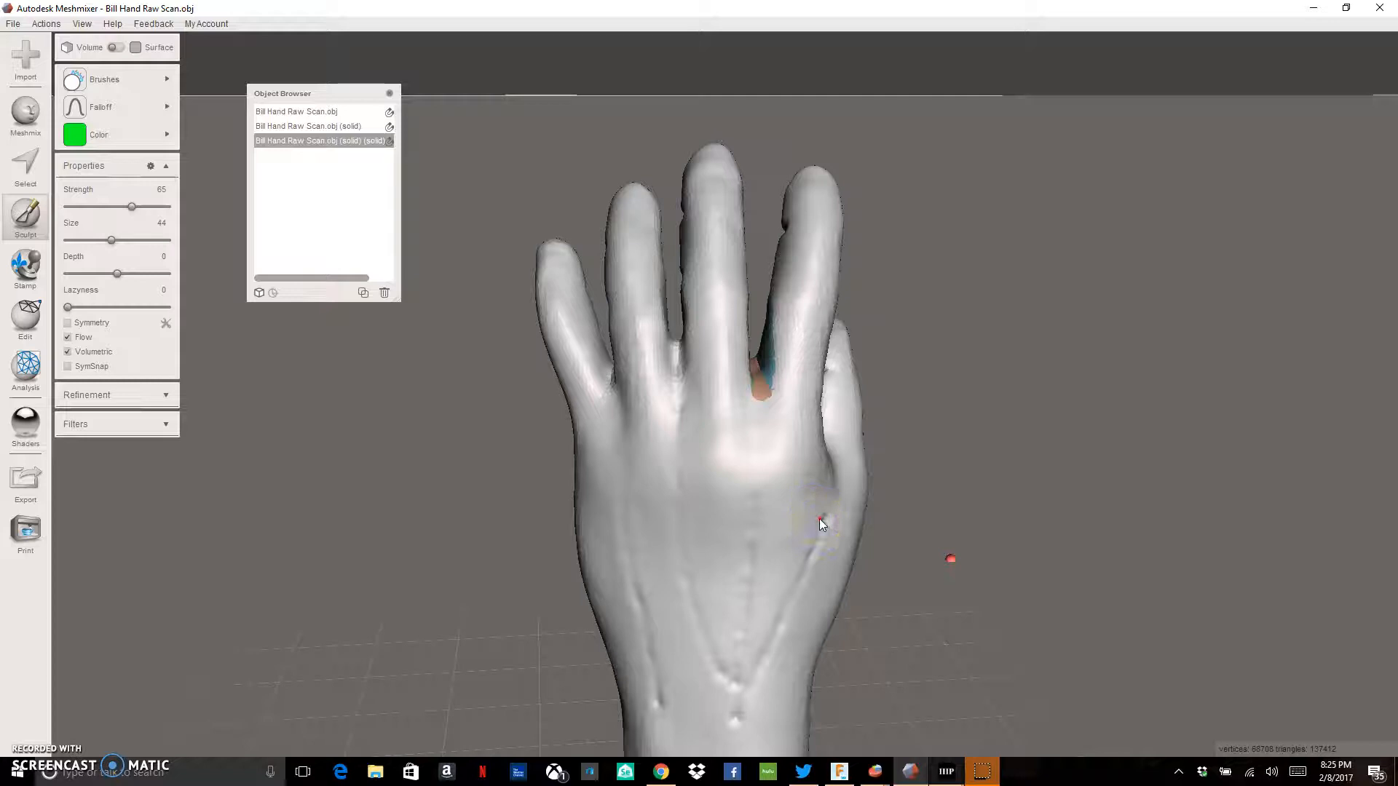
left_click_drag(819, 519, 798, 553)
Smooth the wrist ends and remaining length of the tendon lines on the back of the hand
right_click_drag(798, 553, 835, 382)
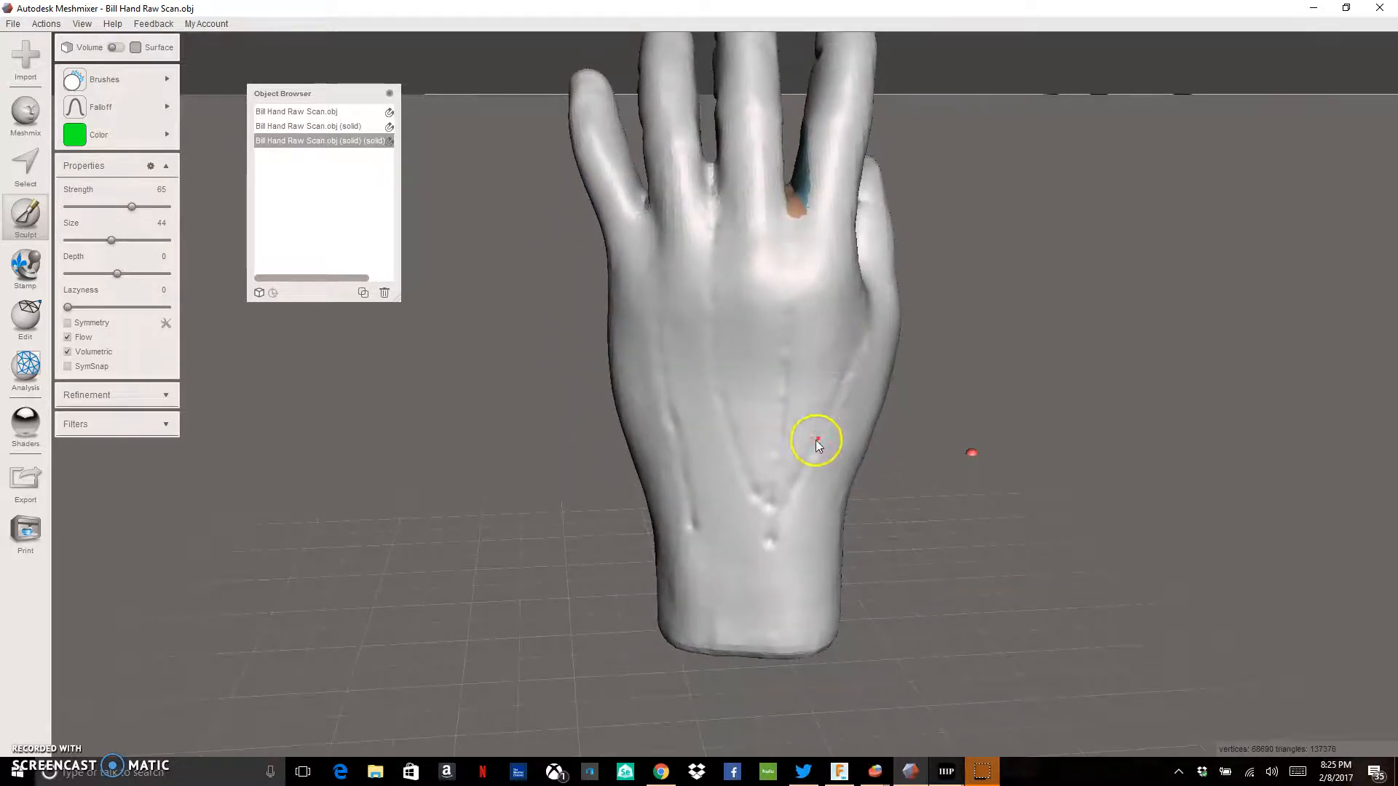
mouse_move(774, 554)
left_mouse_down()
mouse_move(762, 490)
mouse_move(727, 468)
mouse_move(698, 514)
left_mouse_up()
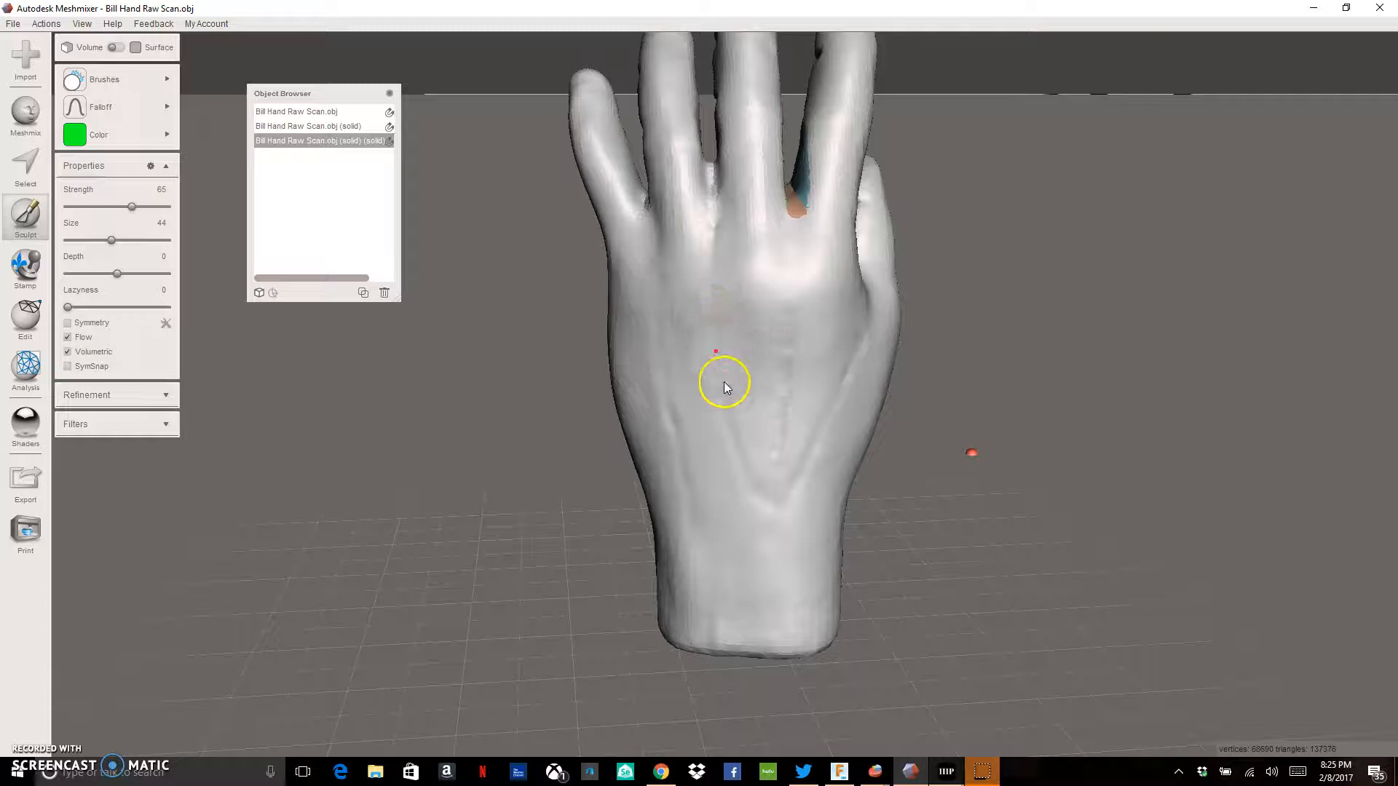
mouse_move(779, 475)
left_mouse_down()
mouse_move(820, 380)
mouse_move(786, 478)
mouse_move(837, 438)
left_mouse_up()
Soften the thumb-base, mid-palm and wrist creases on the palm side and smooth the mound below the thumb
right_click_drag(836, 435, 540, 260)
mouse_move(671, 198)
left_mouse_down()
mouse_move(664, 237)
mouse_move(680, 265)
mouse_move(817, 333)
mouse_move(654, 250)
mouse_move(601, 277)
mouse_move(667, 307)
mouse_move(680, 405)
mouse_move(669, 462)
left_mouse_up()
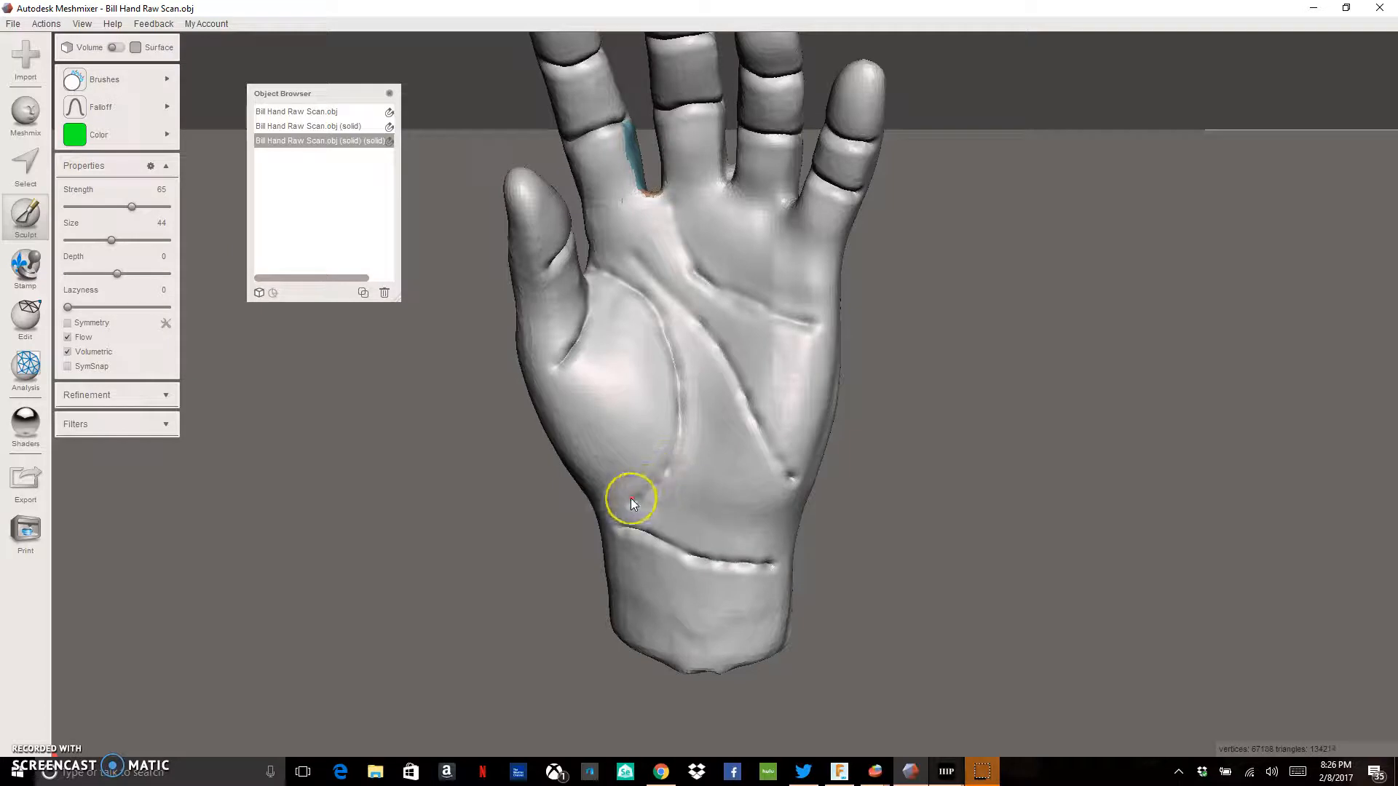
mouse_move(647, 490)
left_mouse_down()
mouse_move(660, 473)
mouse_move(815, 467)
mouse_move(783, 475)
mouse_move(701, 331)
left_mouse_up()
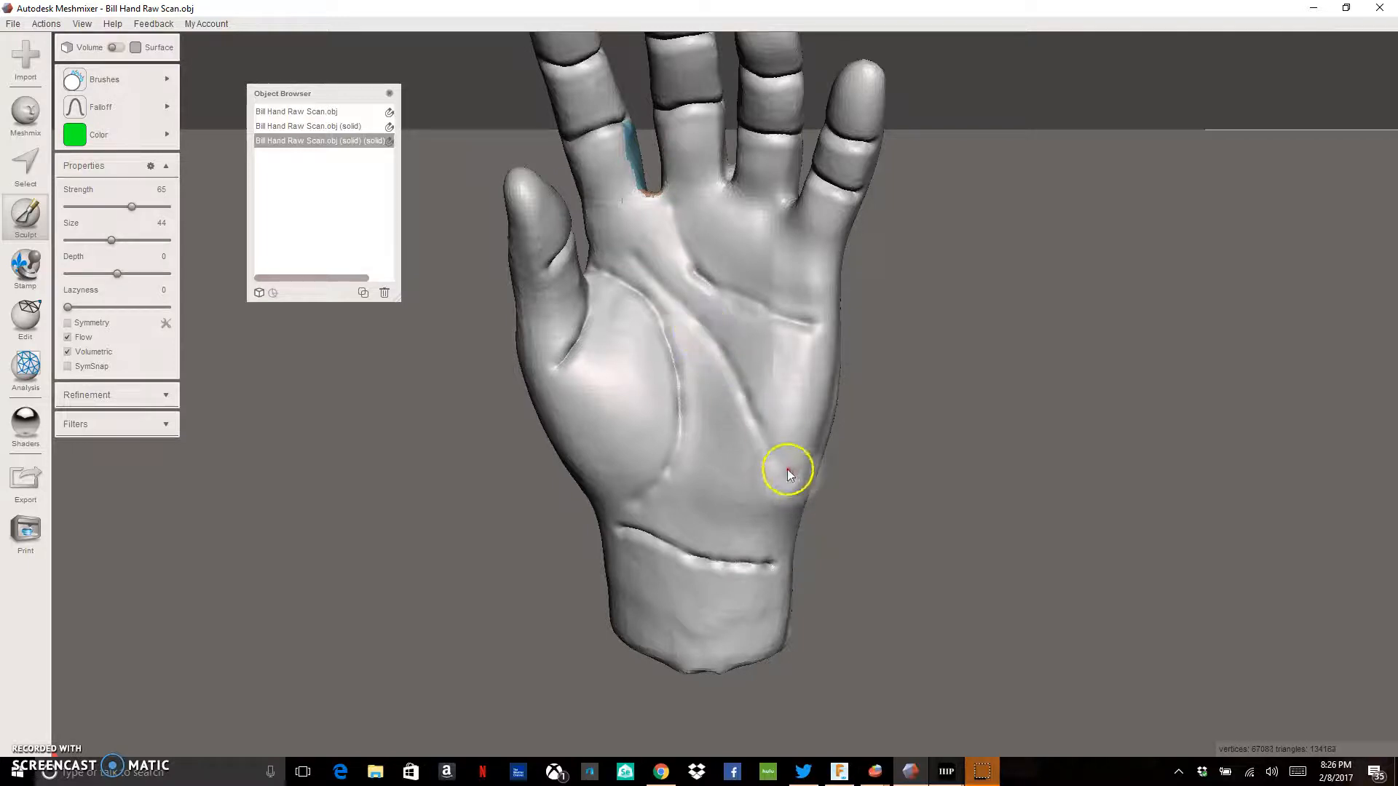
mouse_move(774, 561)
left_mouse_down()
mouse_move(633, 531)
mouse_move(770, 560)
mouse_move(699, 554)
mouse_move(642, 524)
left_mouse_up()
left_click(628, 524)
left_click_drag(664, 430, 634, 359)
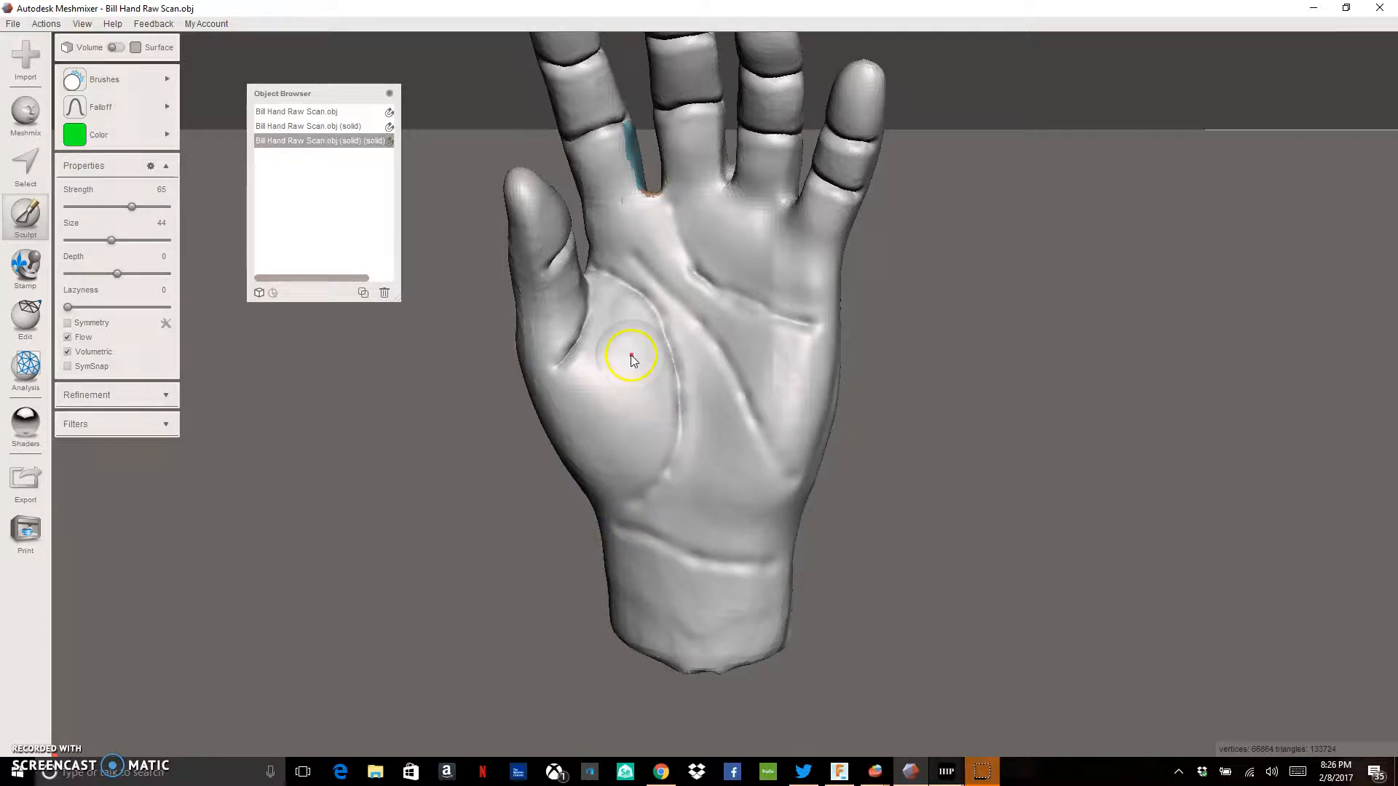
Soften the creases at the thumb joint and where the thumb meets the palm
scroll(634, 362, "up", 2)
scroll(633, 362, "down", 4)
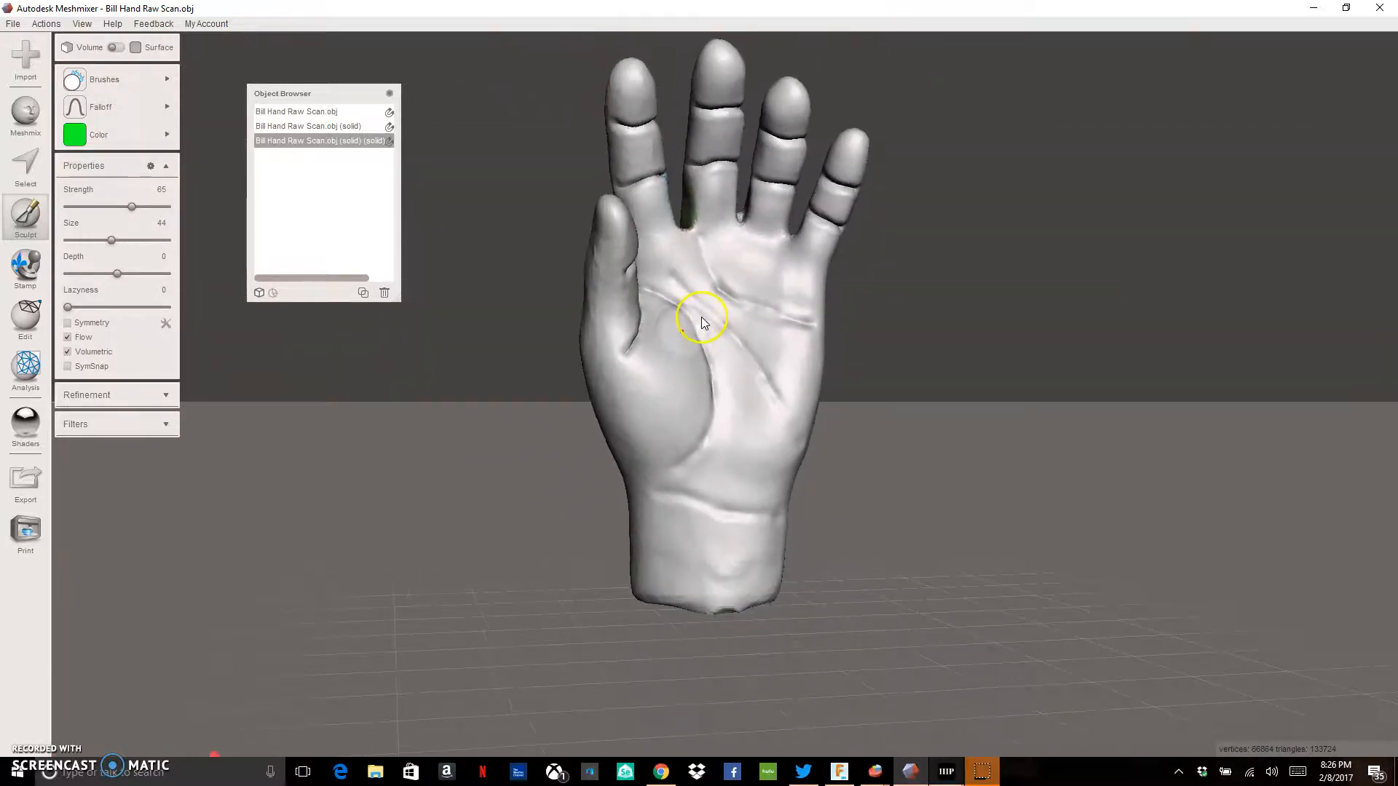
right_click_drag(702, 317, 490, 419)
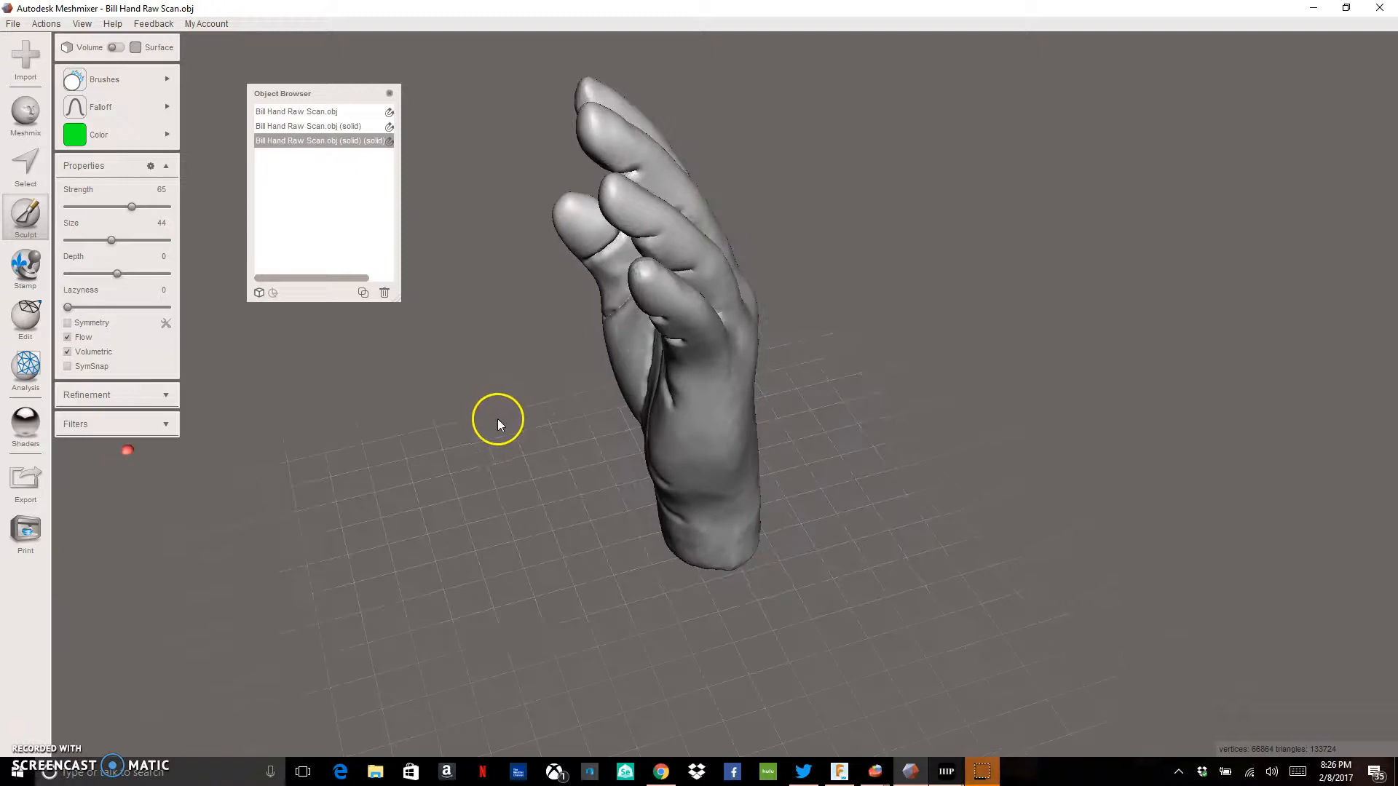
scroll(603, 355, "up", 3)
scroll(603, 355, "up", 4)
right_click_drag(603, 353, 524, 305)
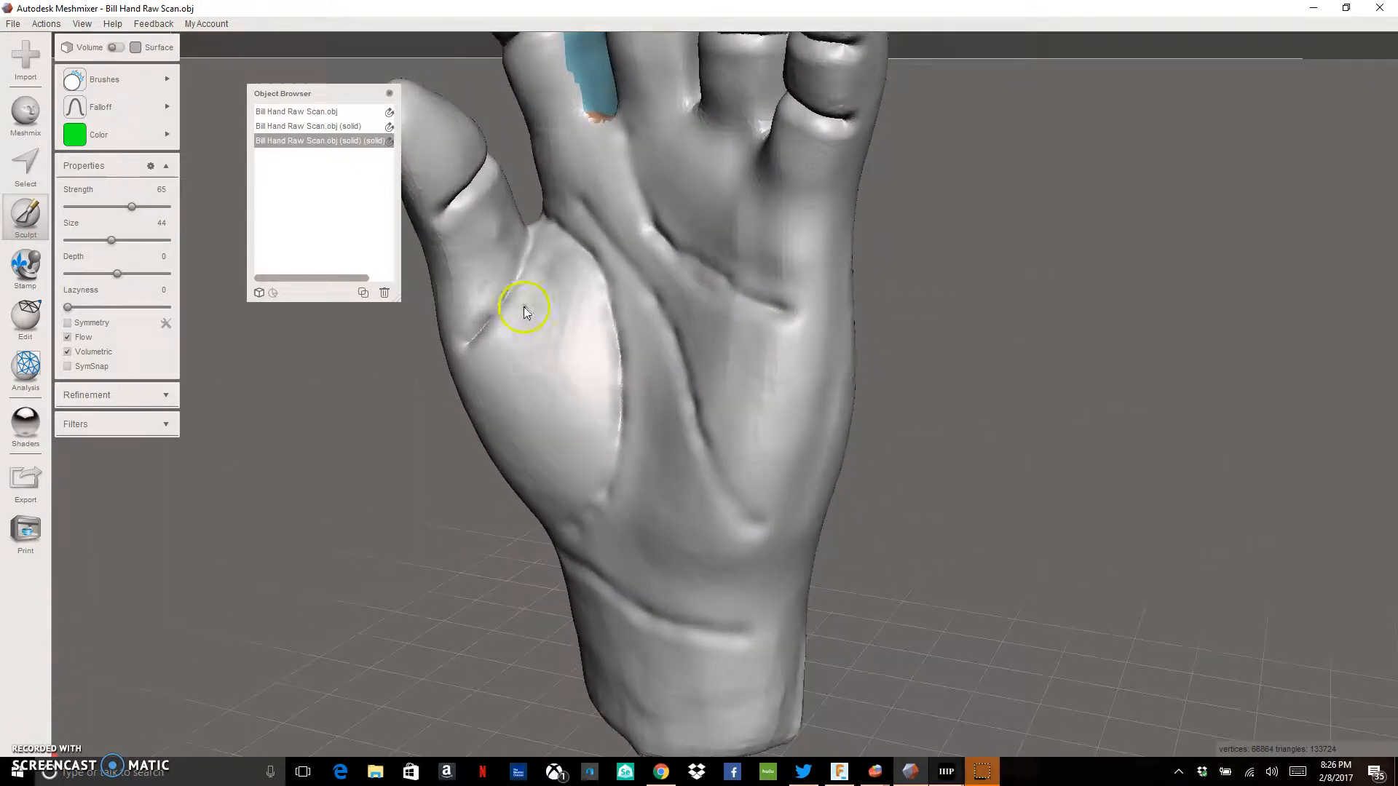
mouse_move(488, 322)
left_mouse_down()
mouse_move(470, 338)
mouse_move(498, 232)
mouse_move(452, 207)
left_mouse_up()
mouse_move(451, 207)
right_mouse_down()
mouse_move(414, 259)
mouse_move(440, 227)
right_mouse_up()
Soften the joint creases along the palm side of the fingers with the smoothing brush
mouse_move(439, 227)
left_mouse_down()
mouse_move(489, 156)
mouse_move(580, 262)
mouse_move(680, 306)
left_mouse_up()
mouse_move(680, 306)
right_mouse_down()
mouse_move(682, 227)
mouse_move(690, 303)
right_mouse_up()
mouse_move(689, 303)
left_mouse_down()
mouse_move(712, 277)
mouse_move(699, 193)
mouse_move(705, 209)
left_mouse_up()
mouse_move(705, 209)
right_mouse_down()
mouse_move(767, 222)
mouse_move(942, 209)
mouse_move(843, 100)
right_mouse_up()
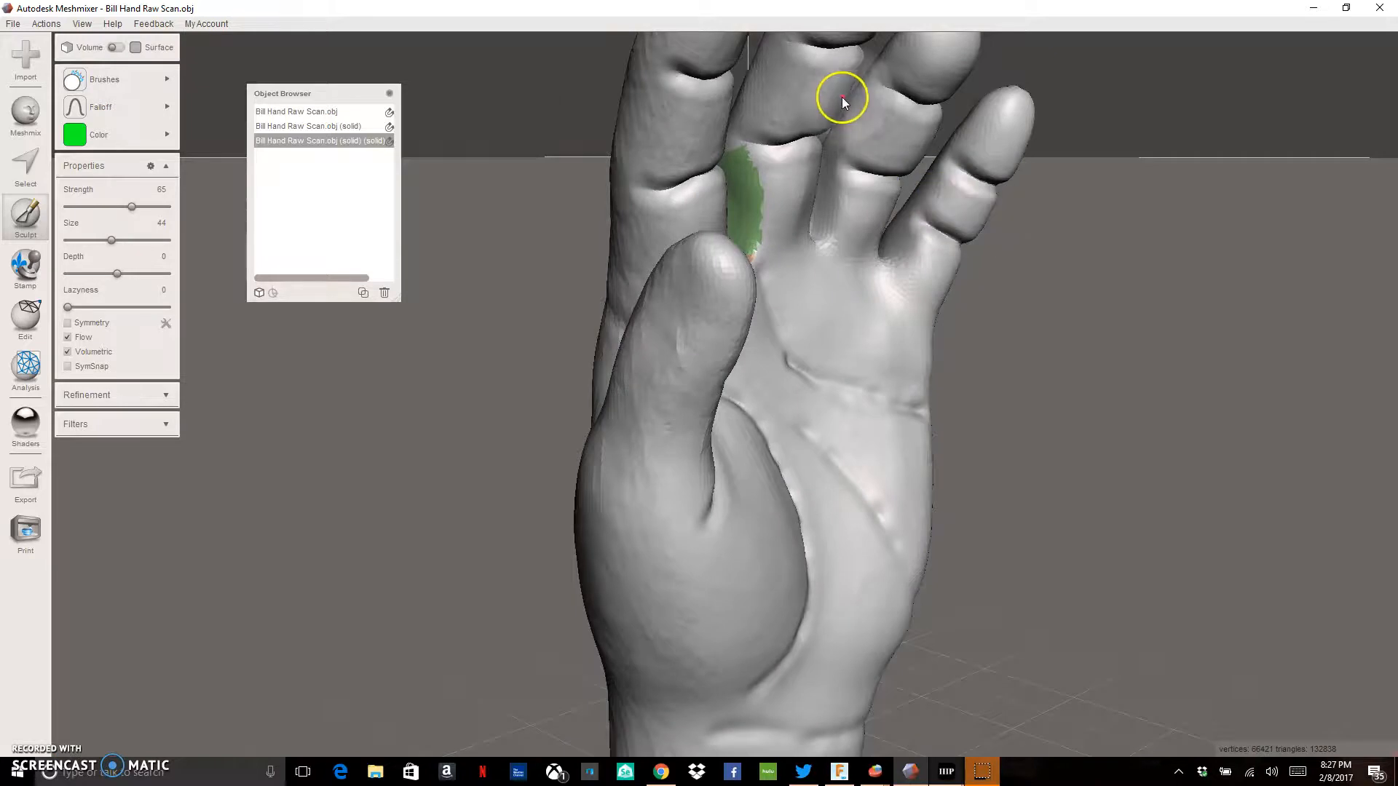
mouse_move(880, 117)
left_mouse_down()
mouse_move(849, 168)
mouse_move(763, 149)
mouse_move(784, 41)
mouse_move(734, 75)
mouse_move(679, 69)
mouse_move(651, 175)
left_mouse_up()
right_click_drag(651, 175, 501, 220)
mouse_move(501, 221)
left_mouse_down()
mouse_move(596, 194)
mouse_move(531, 102)
mouse_move(671, 114)
mouse_move(696, 95)
mouse_move(724, 173)
mouse_move(814, 195)
mouse_move(812, 181)
mouse_move(833, 229)
mouse_move(913, 286)
left_mouse_up()
mouse_move(917, 330)
right_mouse_down()
mouse_move(874, 308)
mouse_move(713, 348)
right_mouse_up()
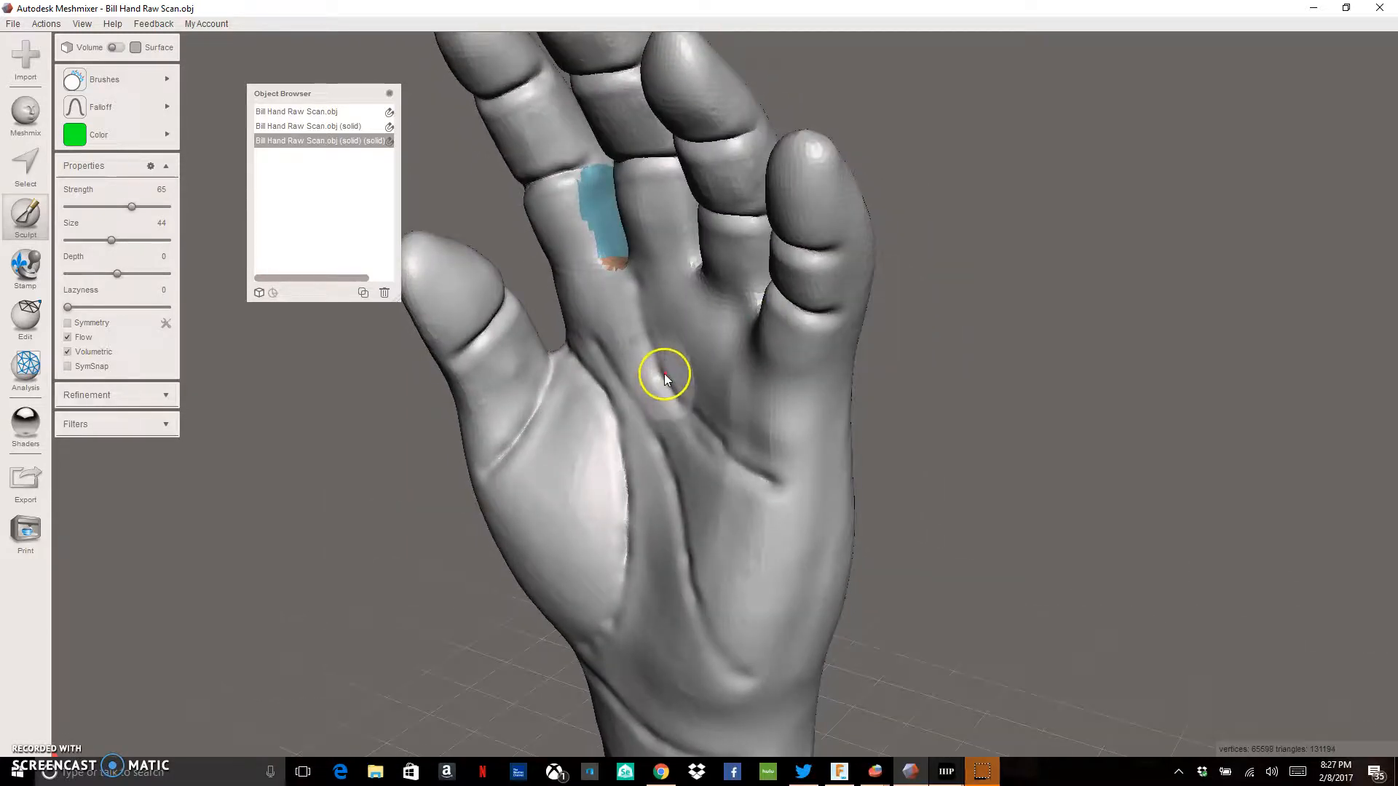
left_click(776, 340)
mouse_move(871, 287)
right_mouse_down()
mouse_move(693, 335)
mouse_move(727, 313)
mouse_move(589, 368)
mouse_move(646, 347)
right_mouse_up()
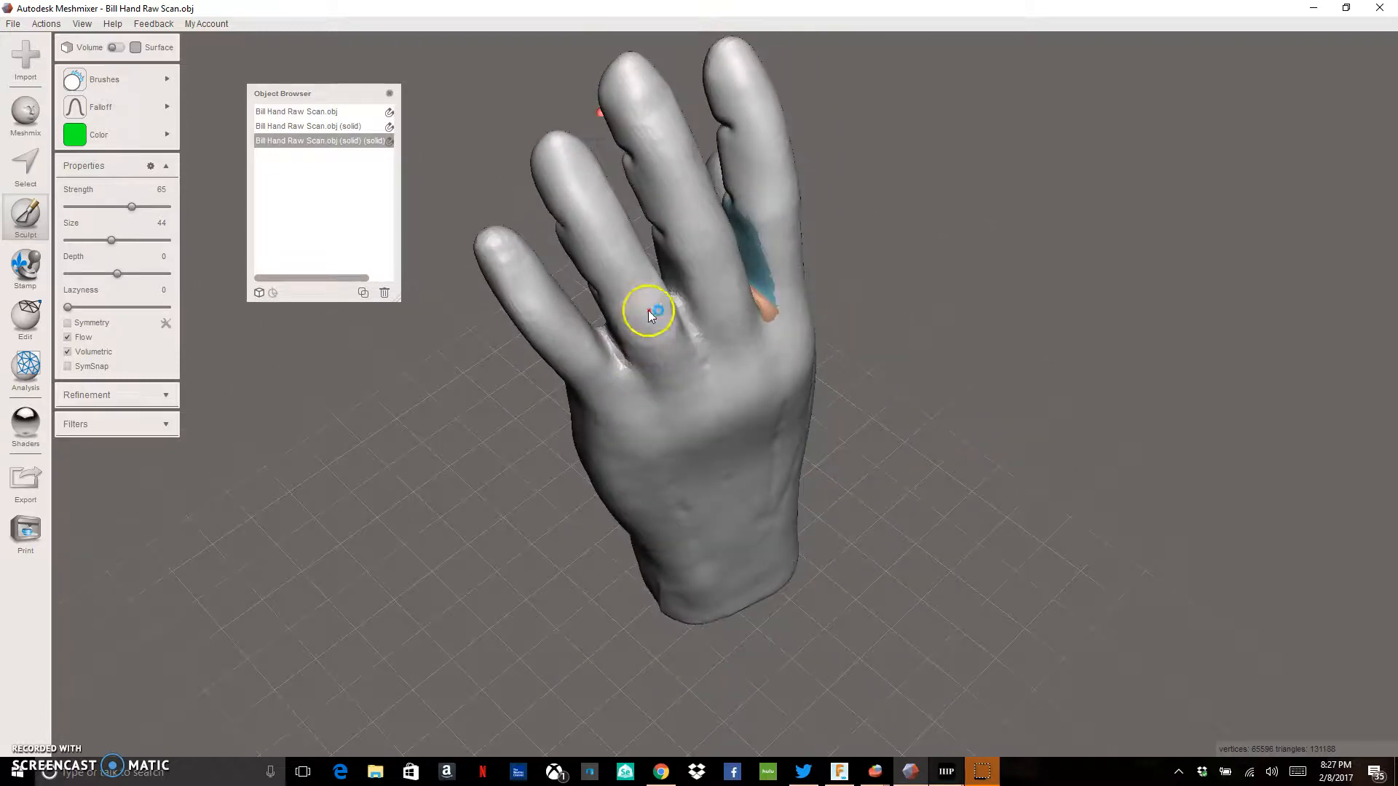
Smooth the back of the middle finger's end segment and switch to the Pinch brush for work on the fingertips
mouse_move(658, 231)
left_mouse_down()
mouse_move(639, 151)
mouse_move(637, 163)
left_mouse_up()
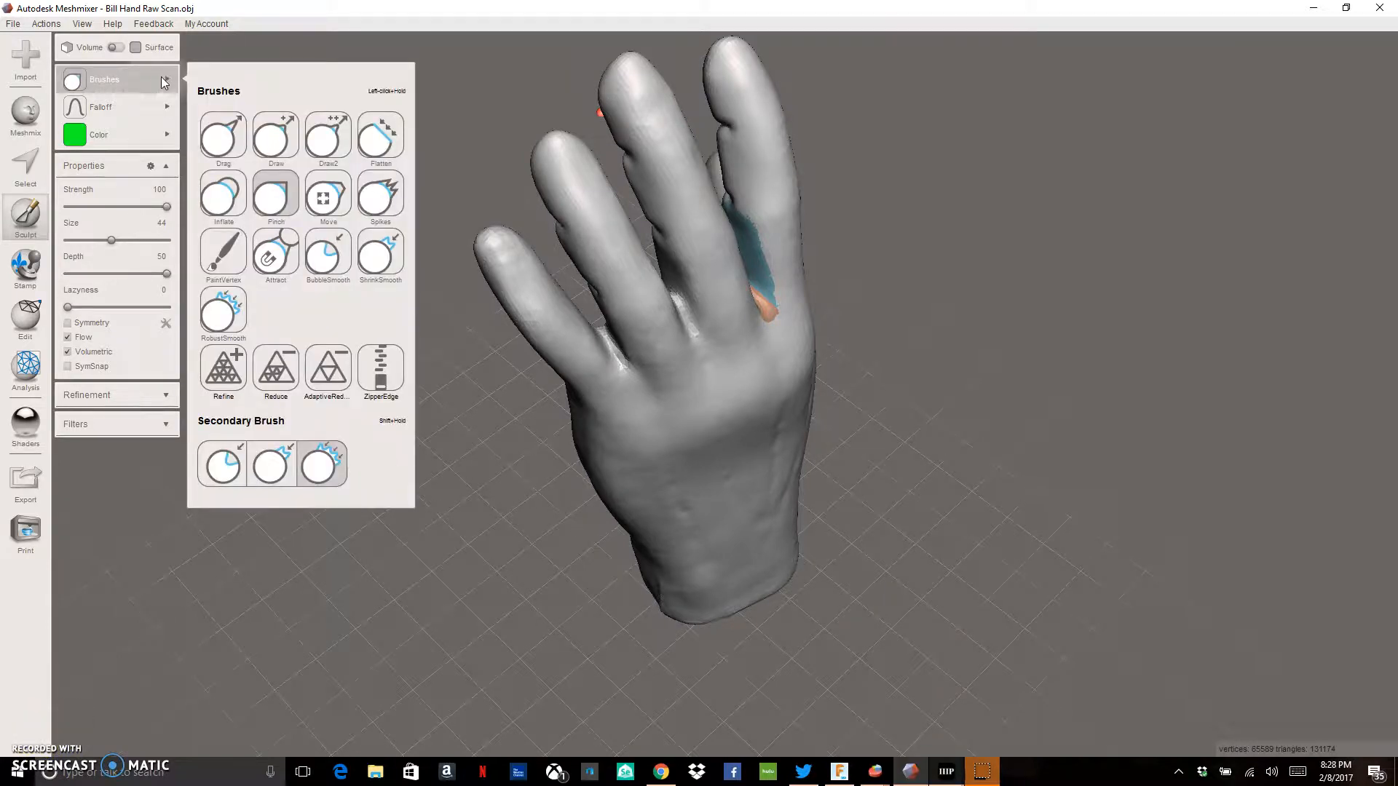
left_click(279, 197)
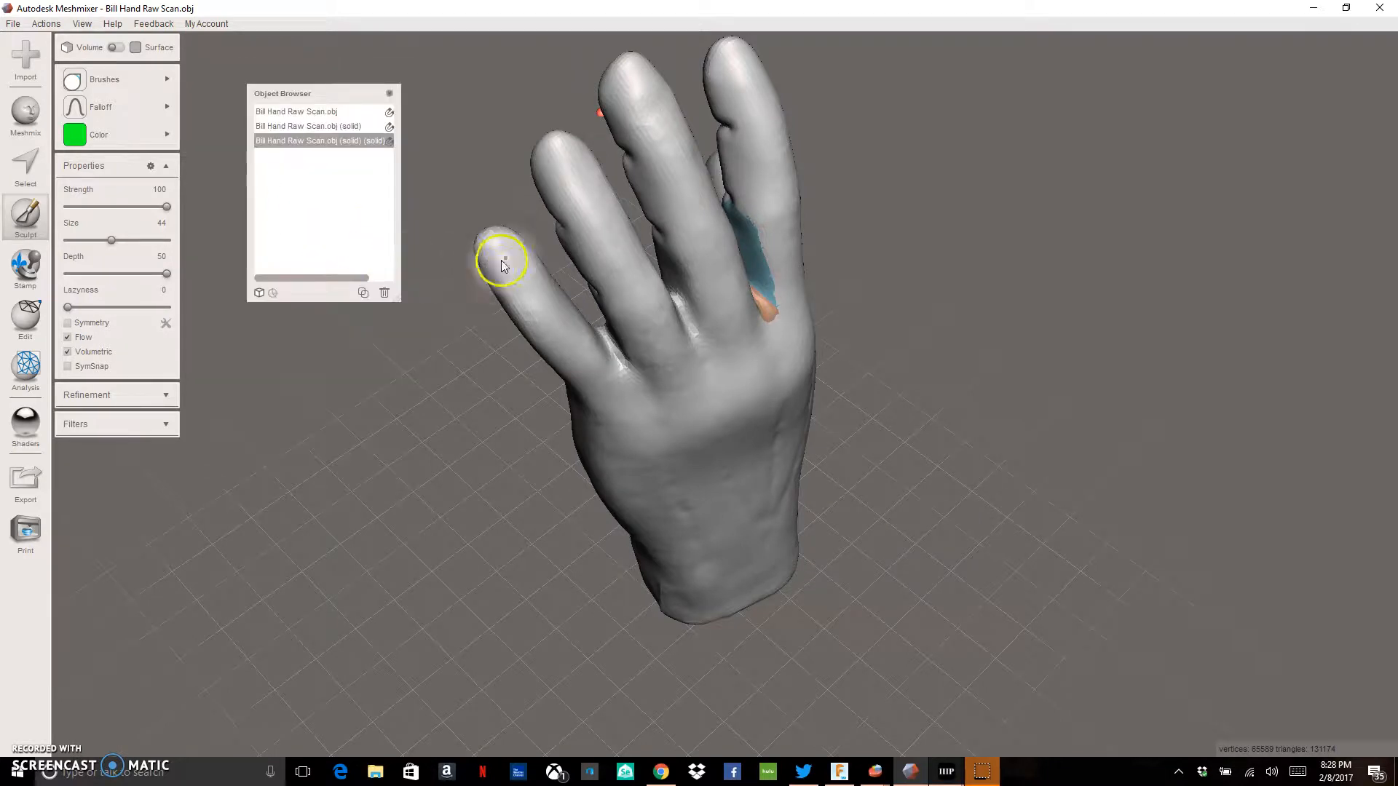
right_click_drag(484, 314, 478, 426)
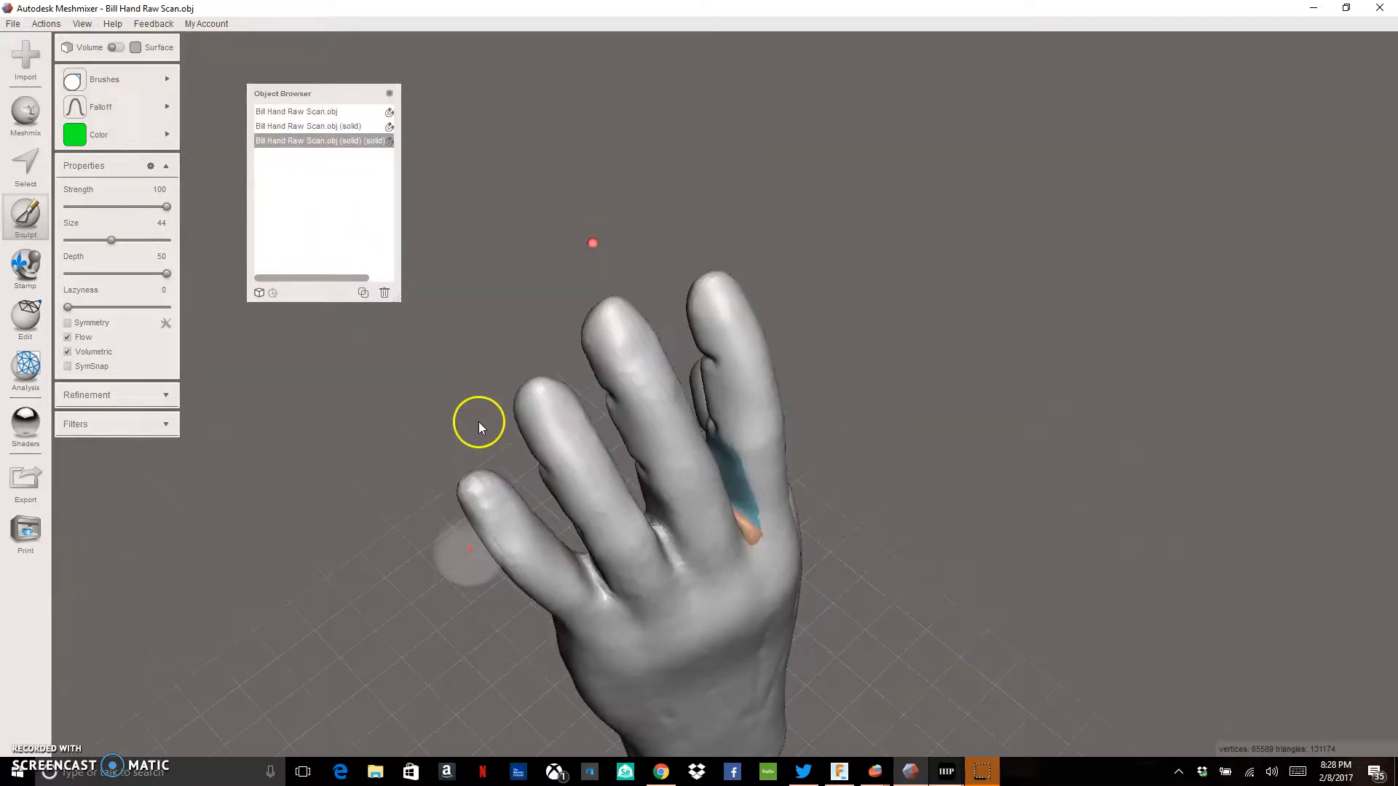
scroll(479, 421, "up", 5)
right_click_drag(539, 340, 487, 322)
mouse_move(486, 322)
left_mouse_down()
mouse_move(492, 200)
mouse_move(451, 191)
left_mouse_up()
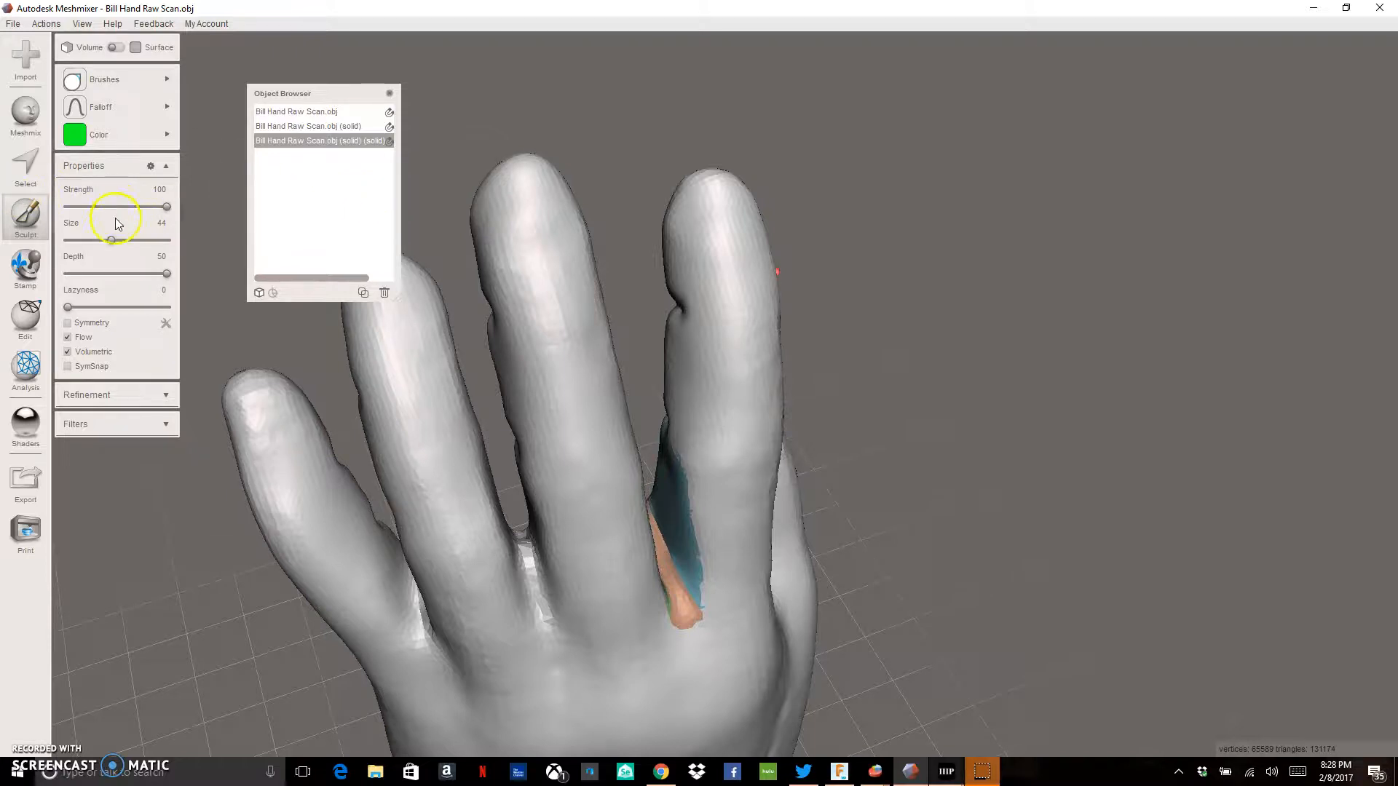
Try to pinch a nail outline on the middle fingertip with brush size 34, and undo the stroke
left_click(103, 243)
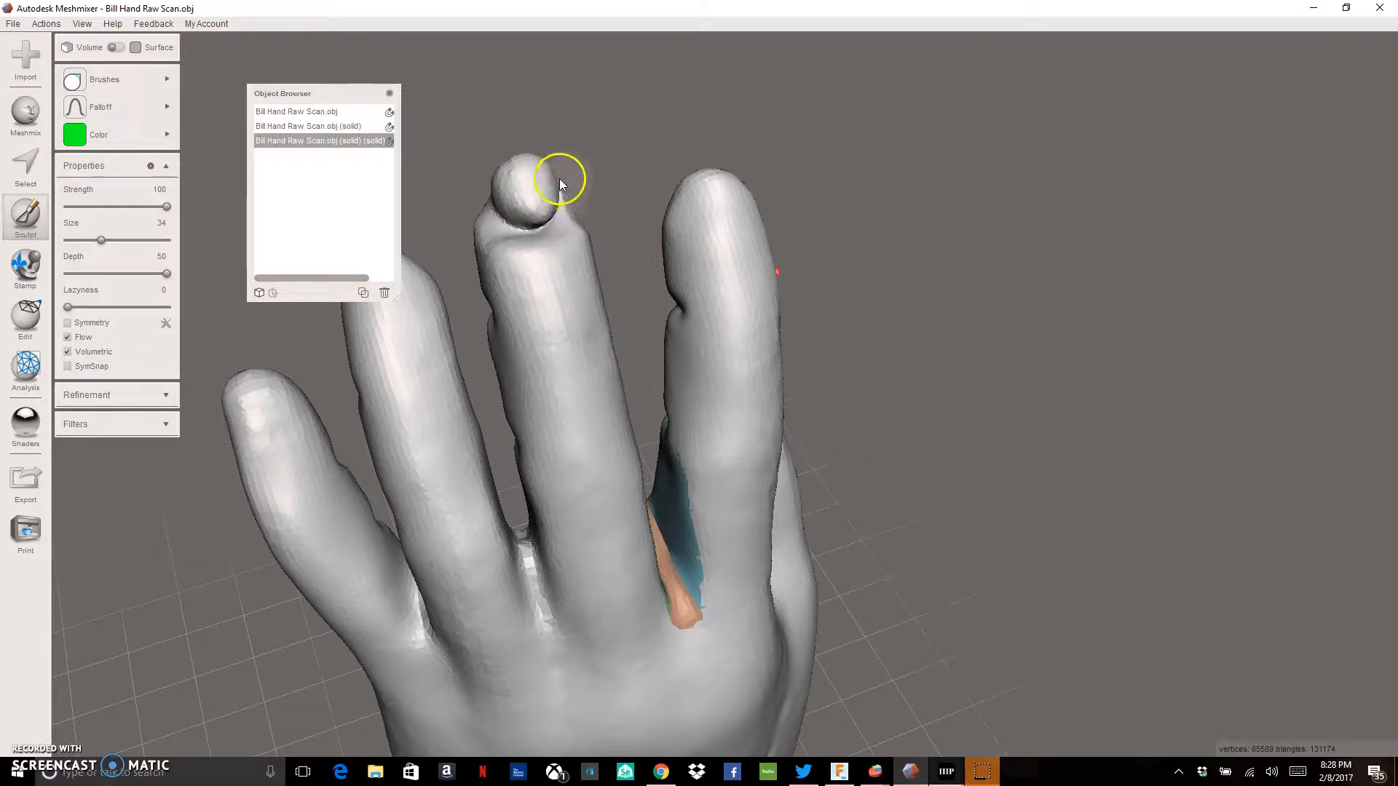
right_click_drag(562, 163, 724, 140)
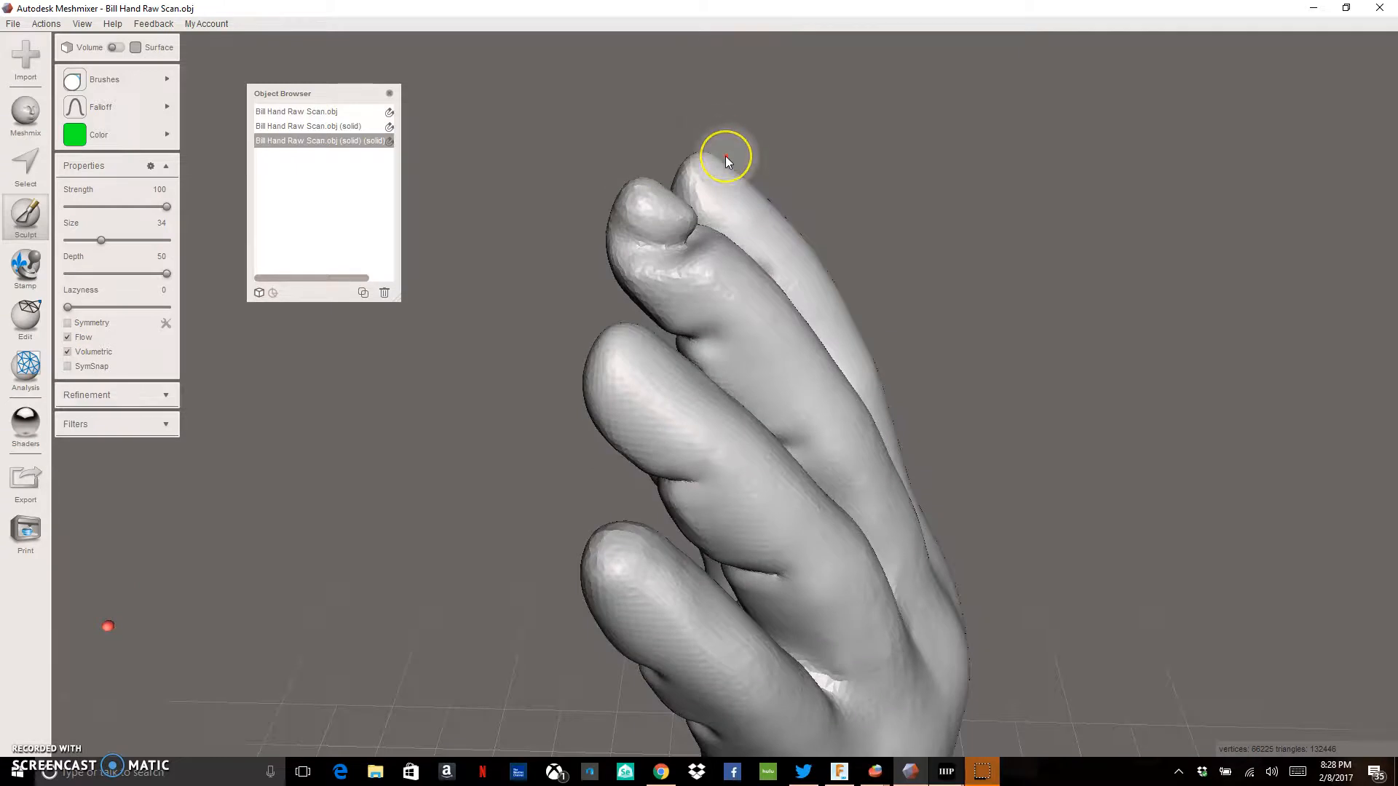
key("ctrl+z")
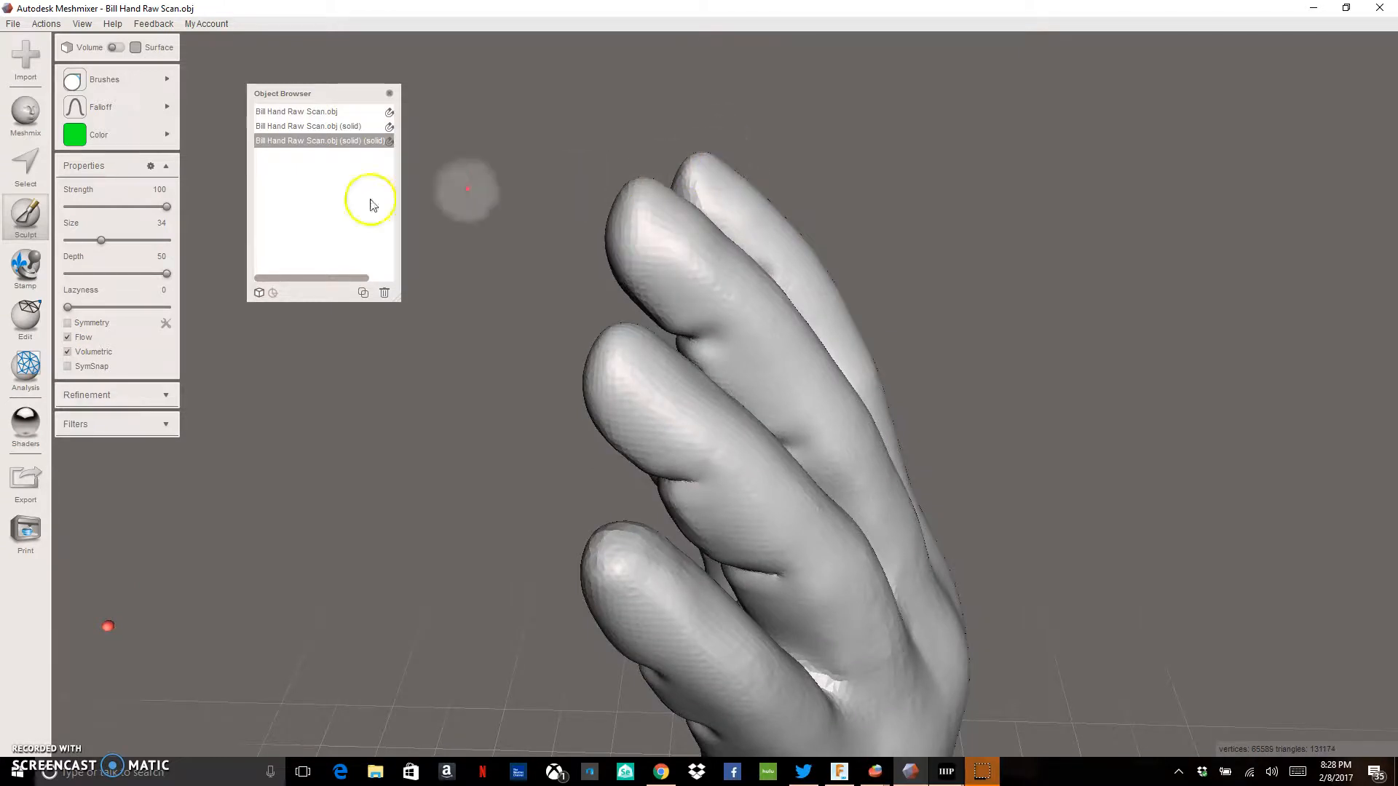
Pinch the sides and base of a fingernail into the back of the middle fingertip with brush size 18 and strength 82
left_click(86, 241)
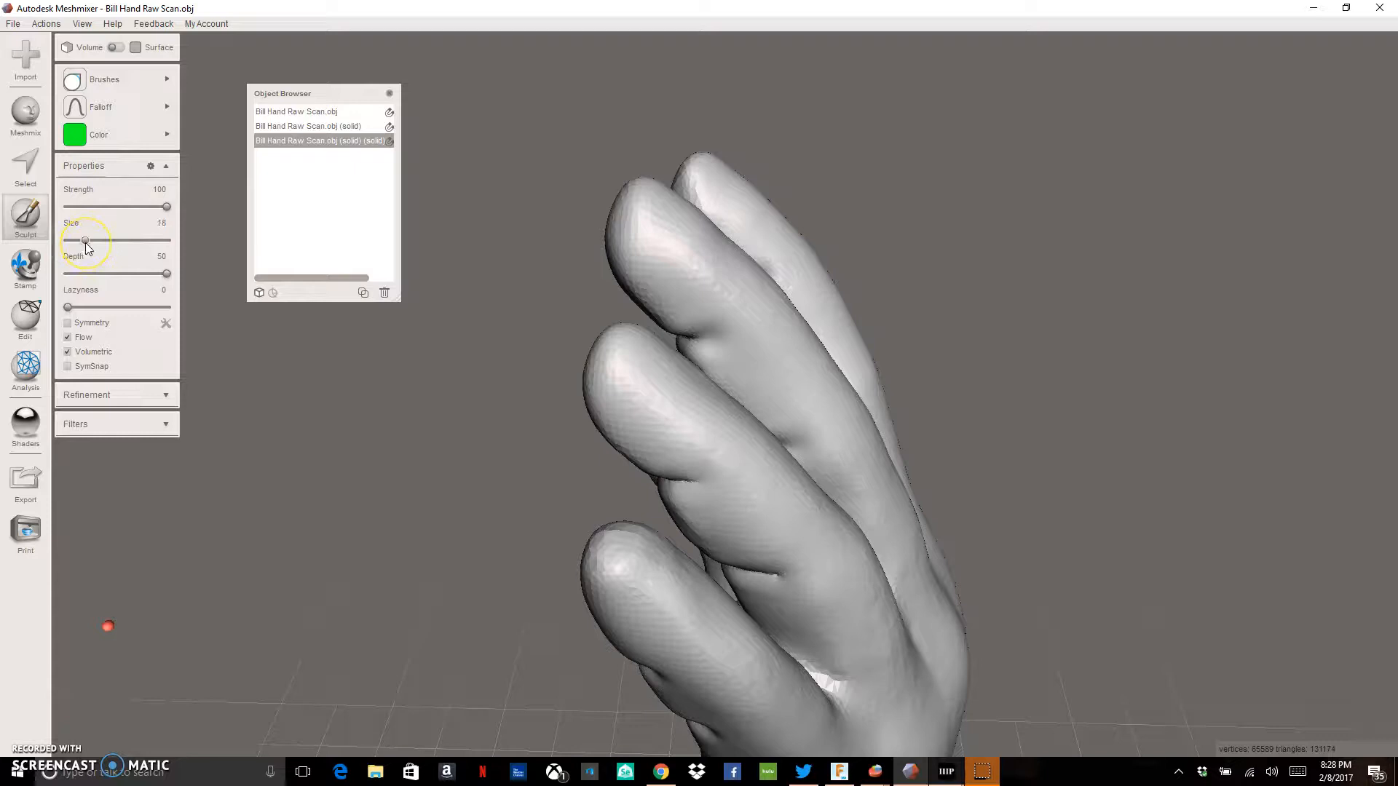
left_click(150, 208)
left_click_drag(657, 249, 696, 241)
right_click_drag(697, 240, 531, 300)
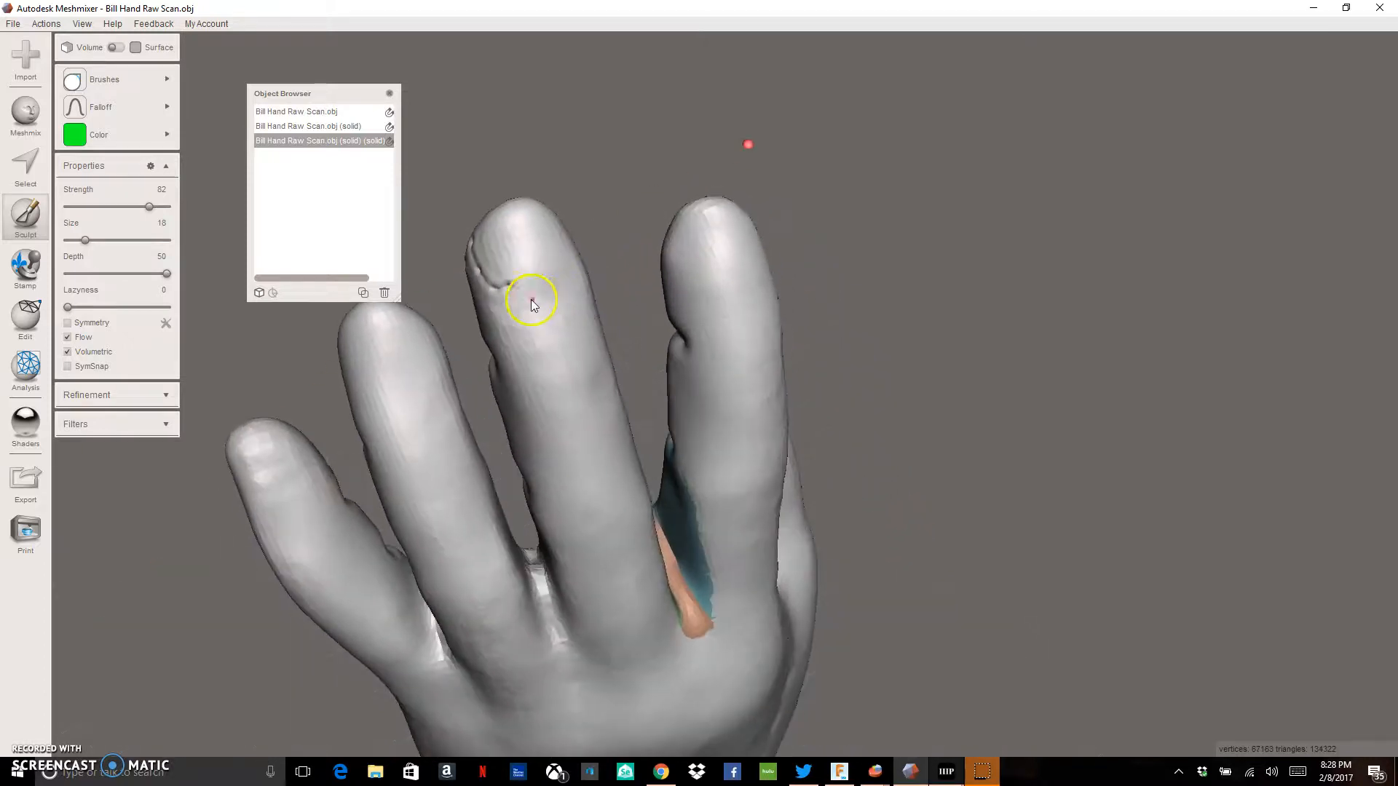
left_click_drag(539, 280, 562, 265)
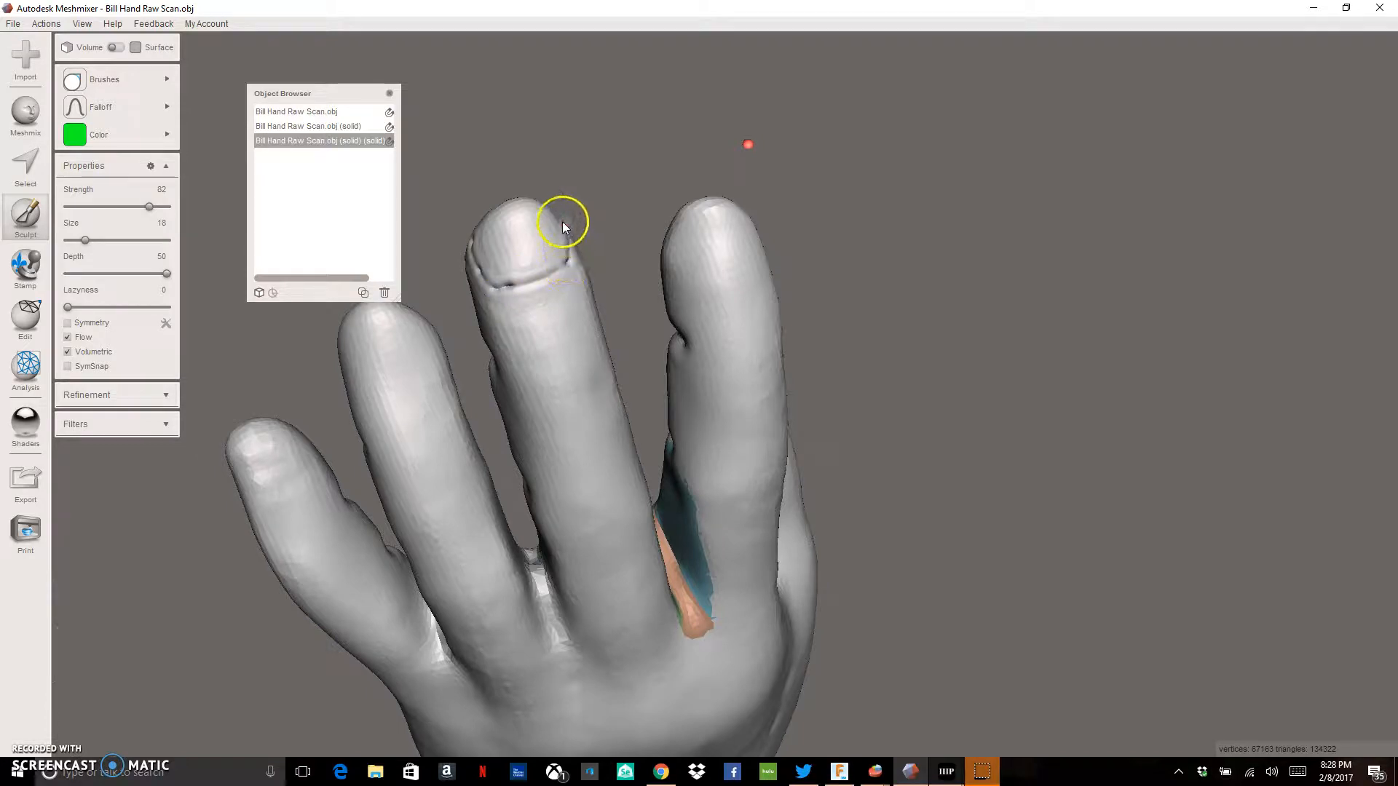
mouse_move(556, 227)
left_mouse_down()
mouse_move(509, 284)
mouse_move(542, 279)
left_mouse_up()
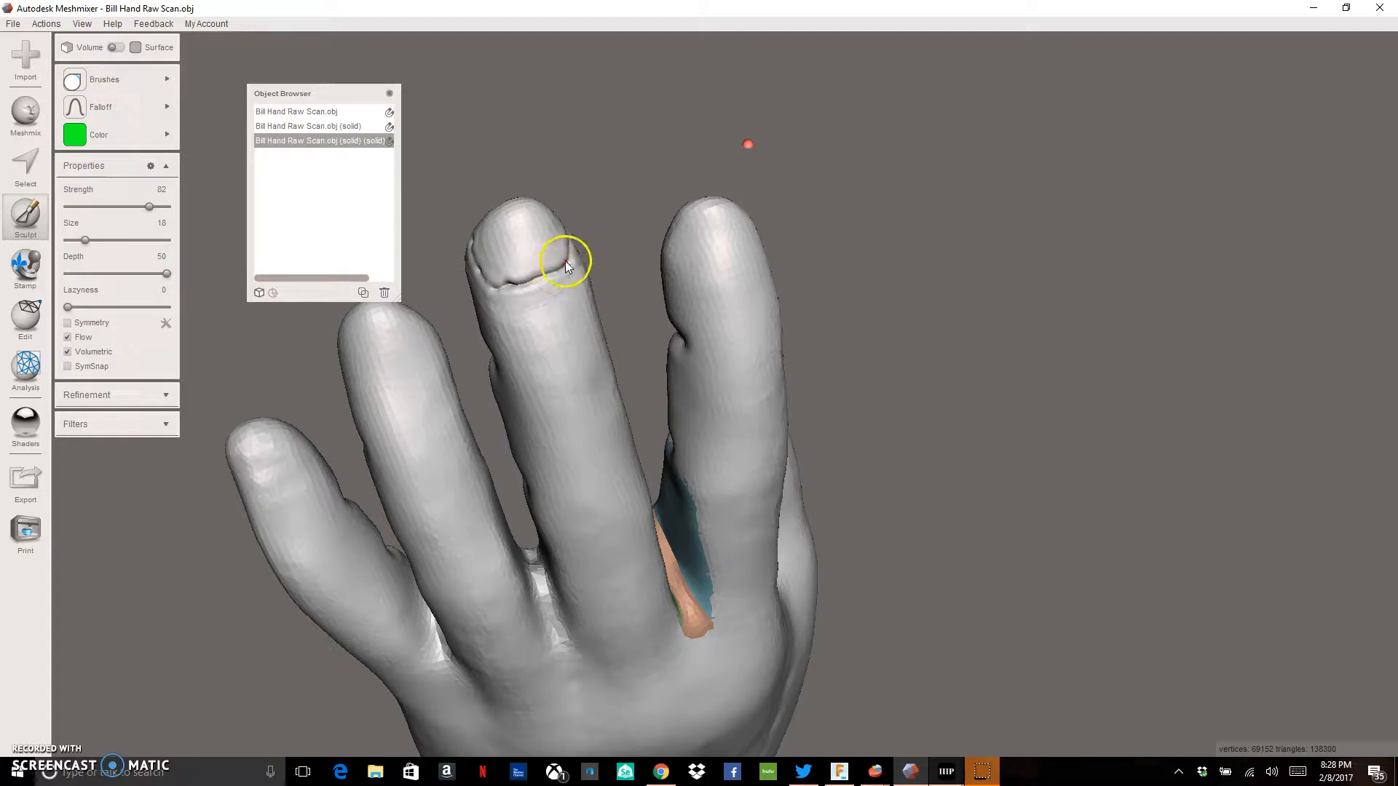
mouse_move(565, 228)
left_mouse_down()
mouse_move(498, 284)
mouse_move(470, 247)
left_mouse_up()
Pinch the front edge of the middle fingernail across the fingertip to close its outline
mouse_move(472, 256)
right_mouse_down()
mouse_move(586, 258)
mouse_move(749, 212)
mouse_move(806, 212)
right_mouse_up()
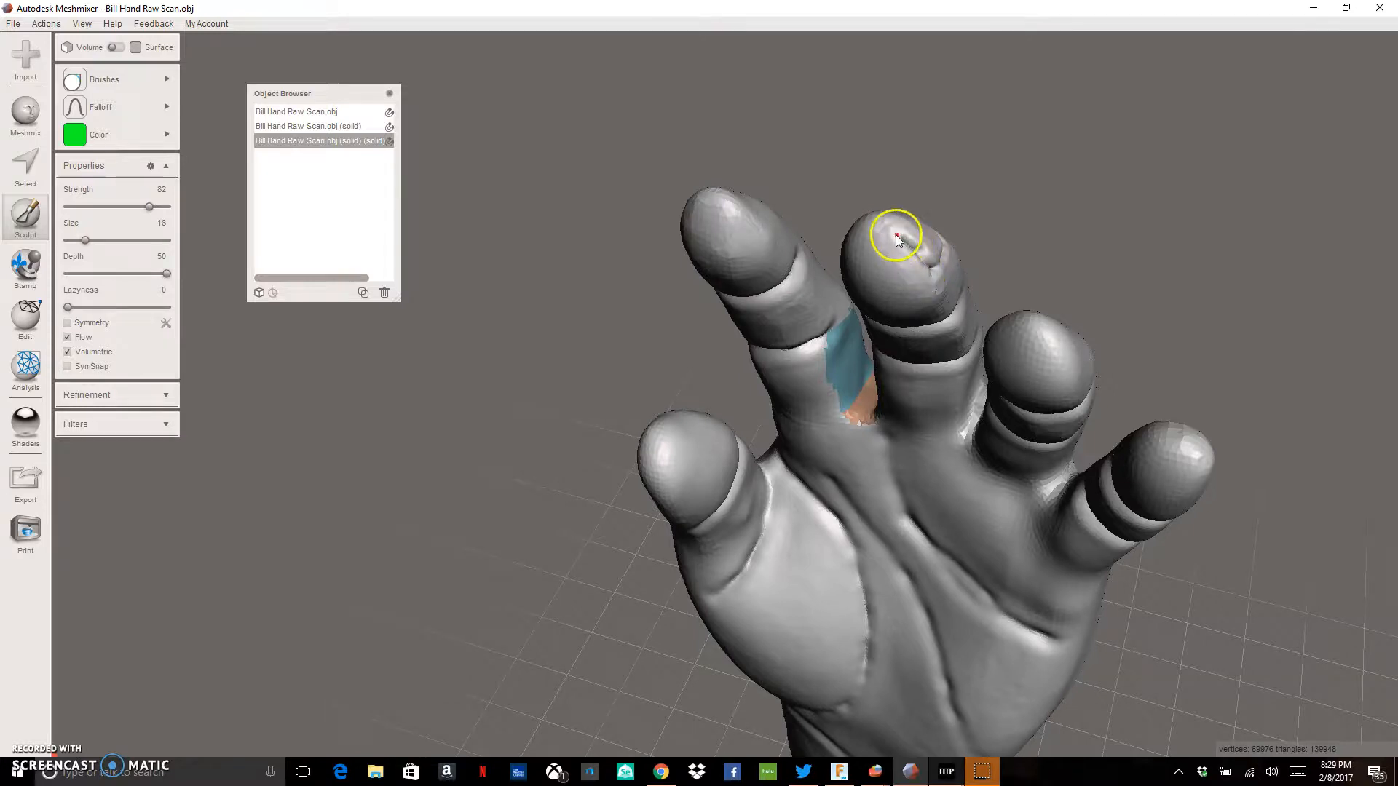
right_click_drag(874, 228, 991, 234)
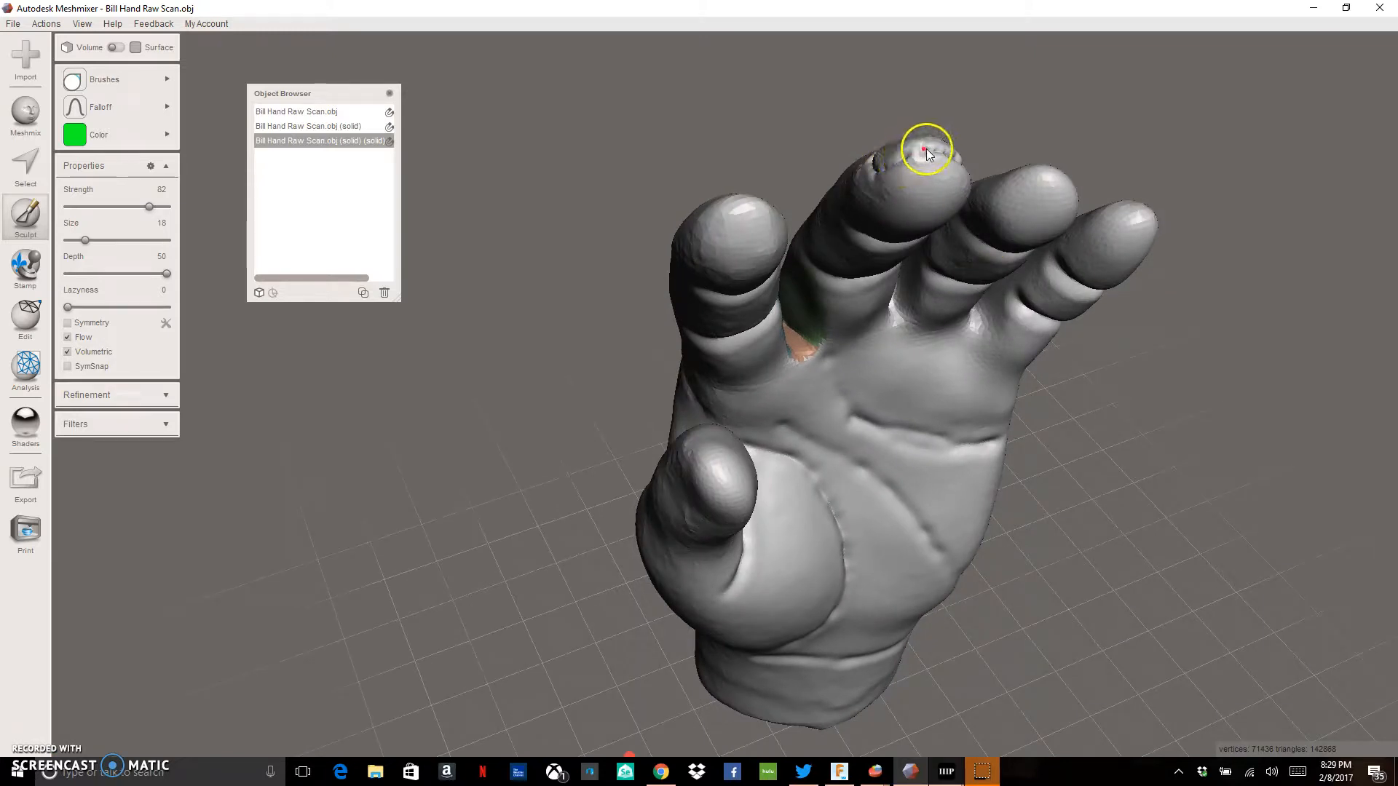
left_click_drag(928, 151, 930, 160)
Pinch a fingernail outline into the back of the index fingertip, including its front edge
right_click_drag(896, 163, 855, 282)
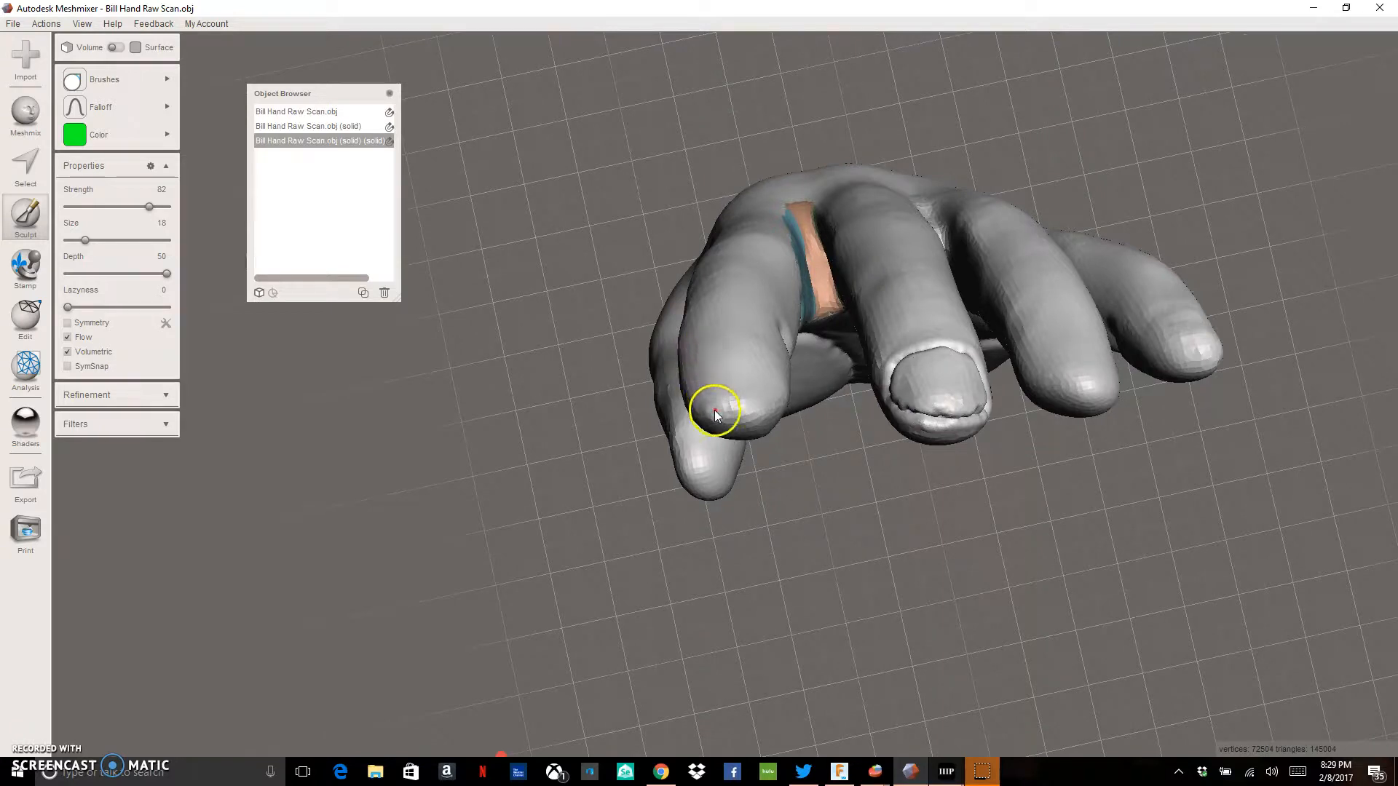
left_click_drag(711, 362, 725, 357)
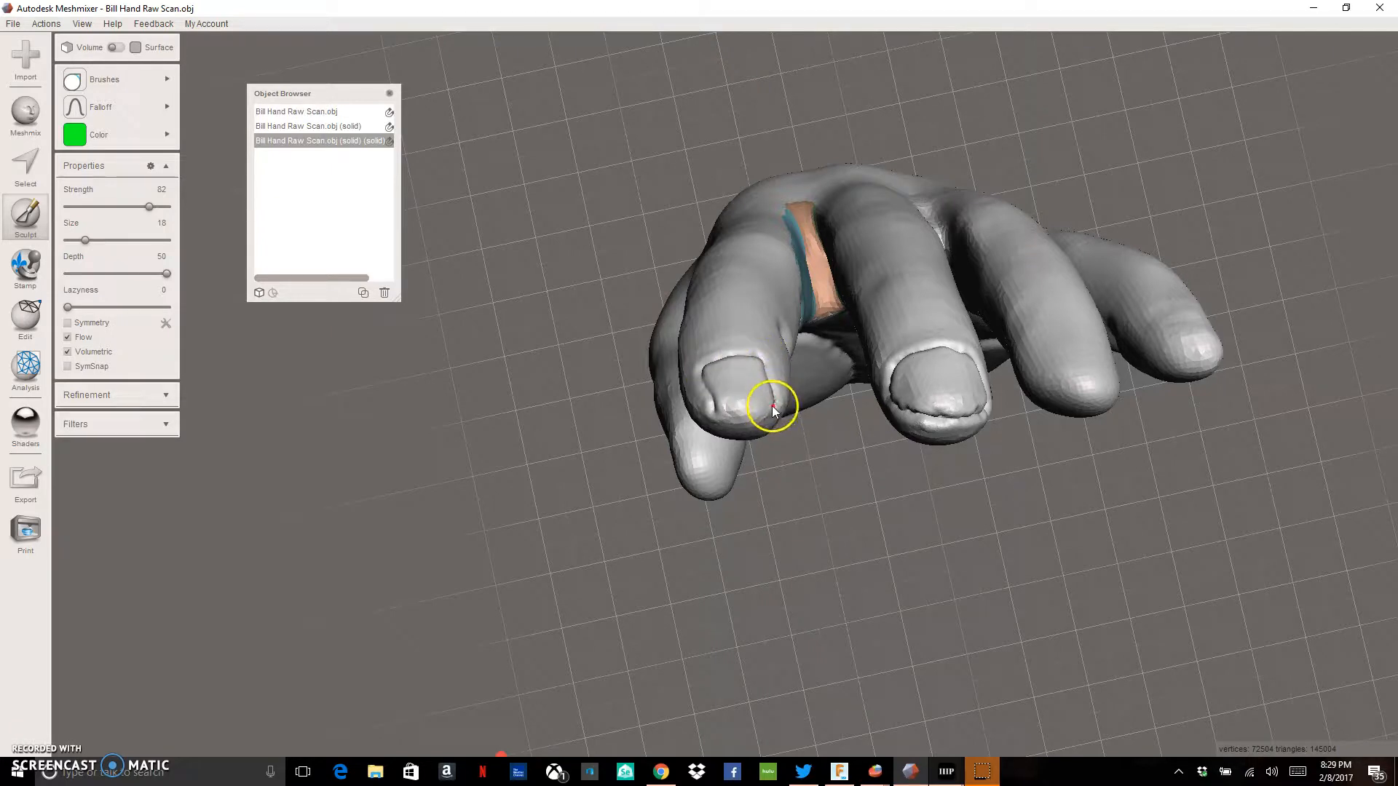
left_click_drag(741, 410, 722, 417)
Pinch a rounded fingernail outline into the back of the ring fingertip
right_click_drag(763, 401, 731, 299)
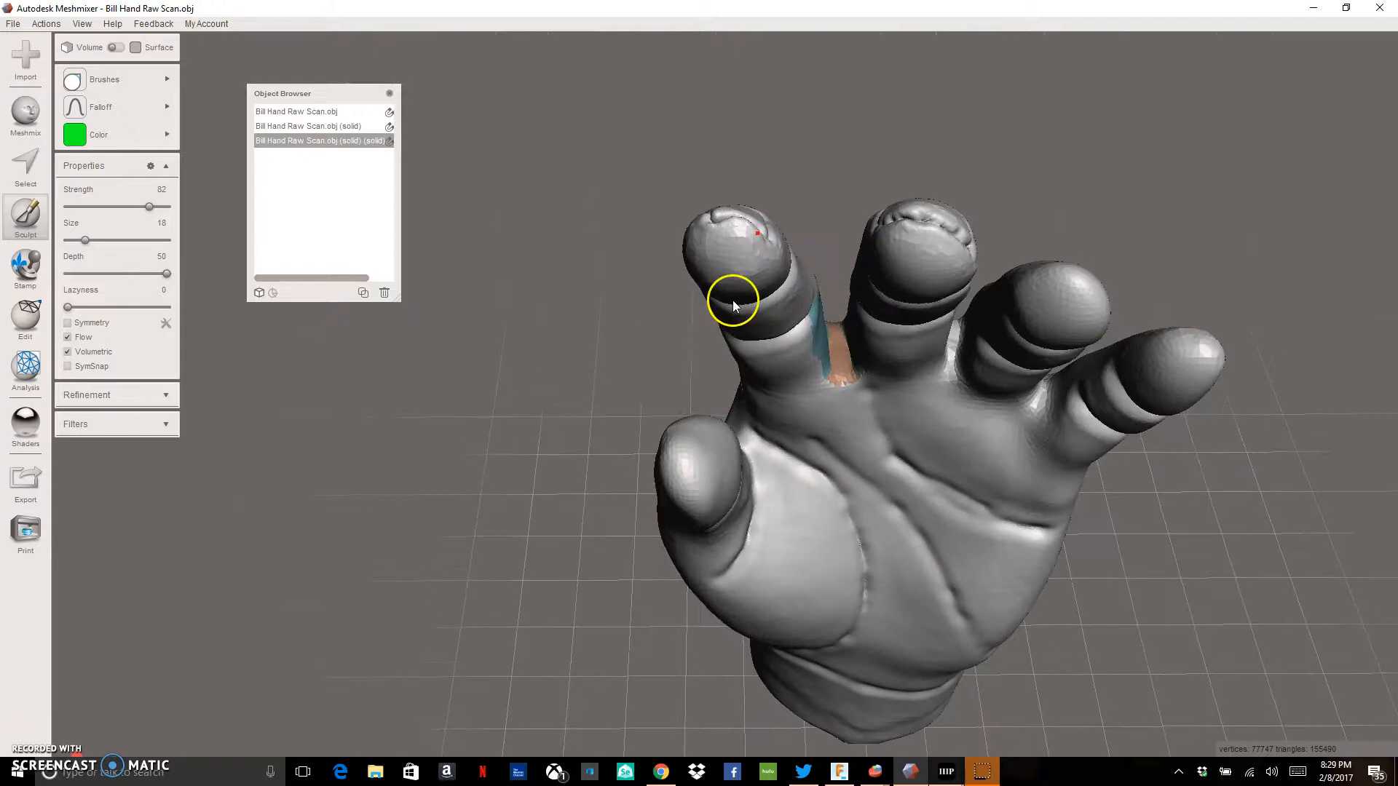
right_click_drag(1053, 266, 736, 271)
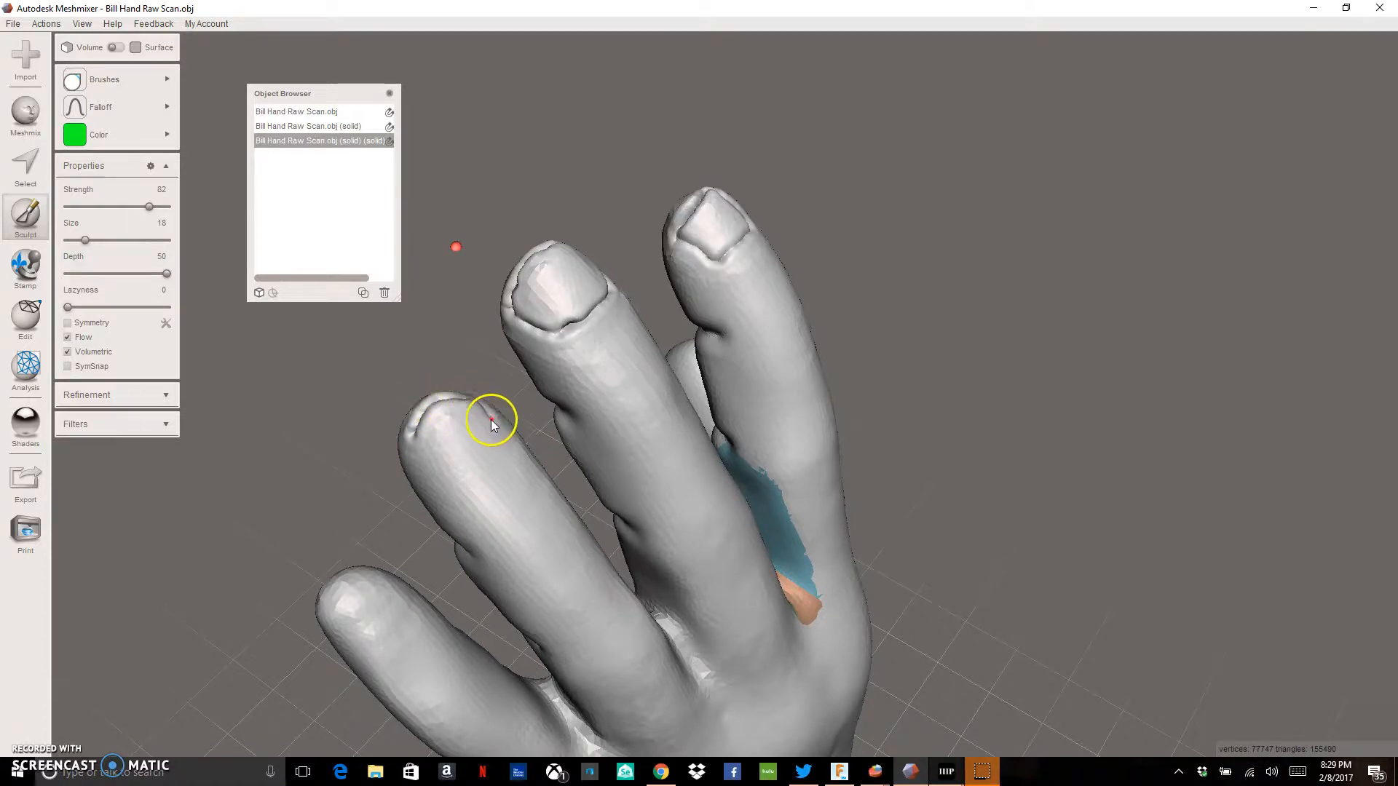
left_click_drag(493, 444, 483, 458)
mouse_move(467, 475)
left_mouse_down()
mouse_move(444, 474)
mouse_move(408, 430)
left_mouse_up()
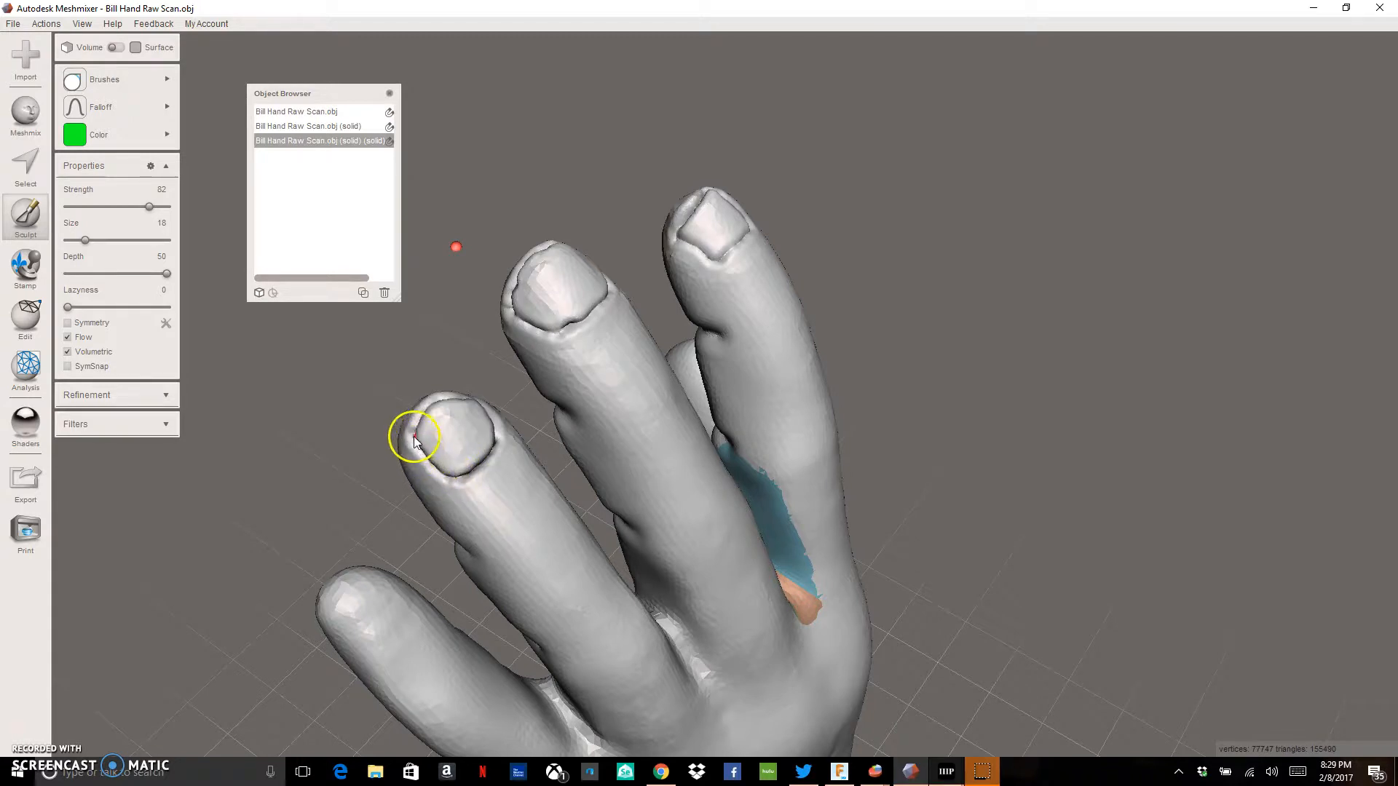
right_click_drag(416, 455, 632, 414)
Pinch a fingernail outline into the back of the little fingertip and close its front edge at the tip
right_click_drag(823, 431, 553, 472)
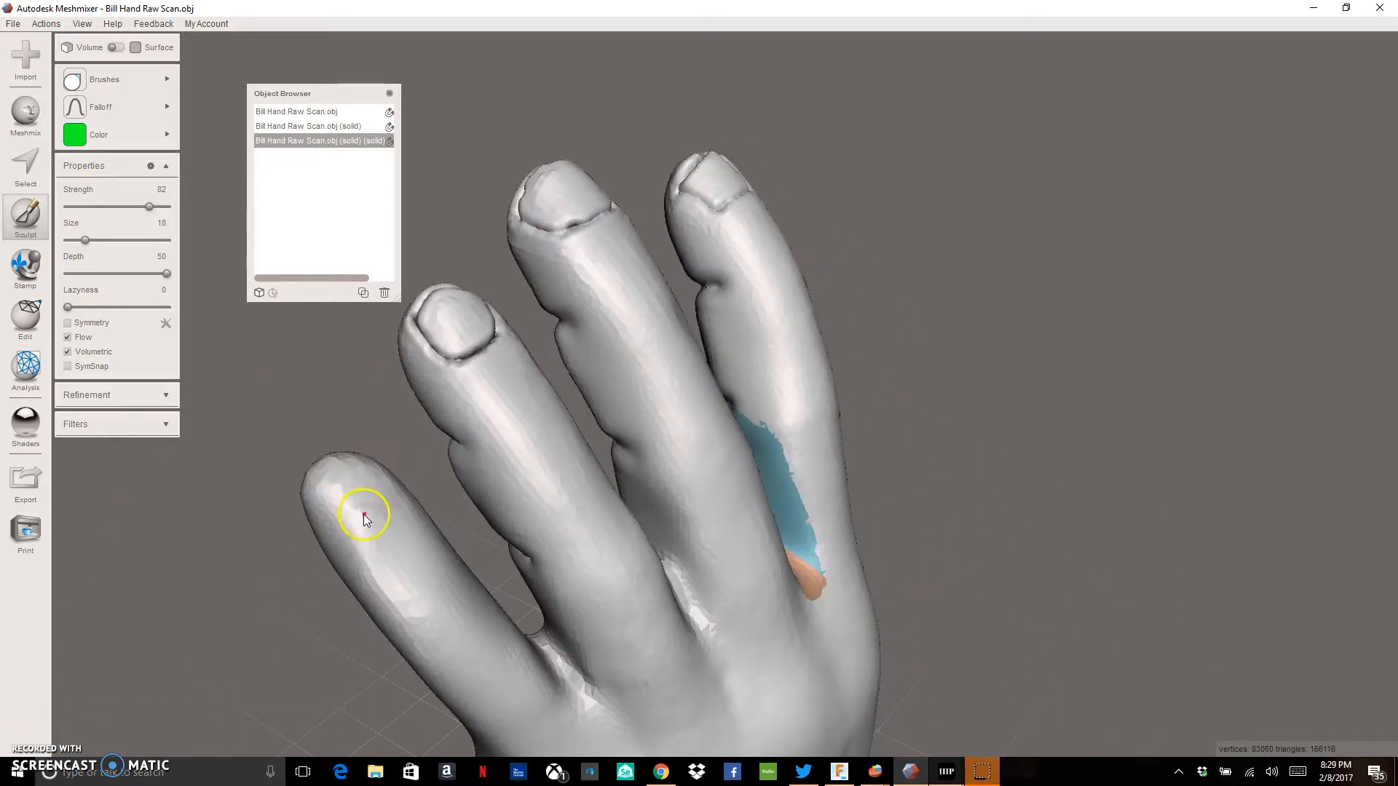
left_click_drag(382, 495, 323, 502)
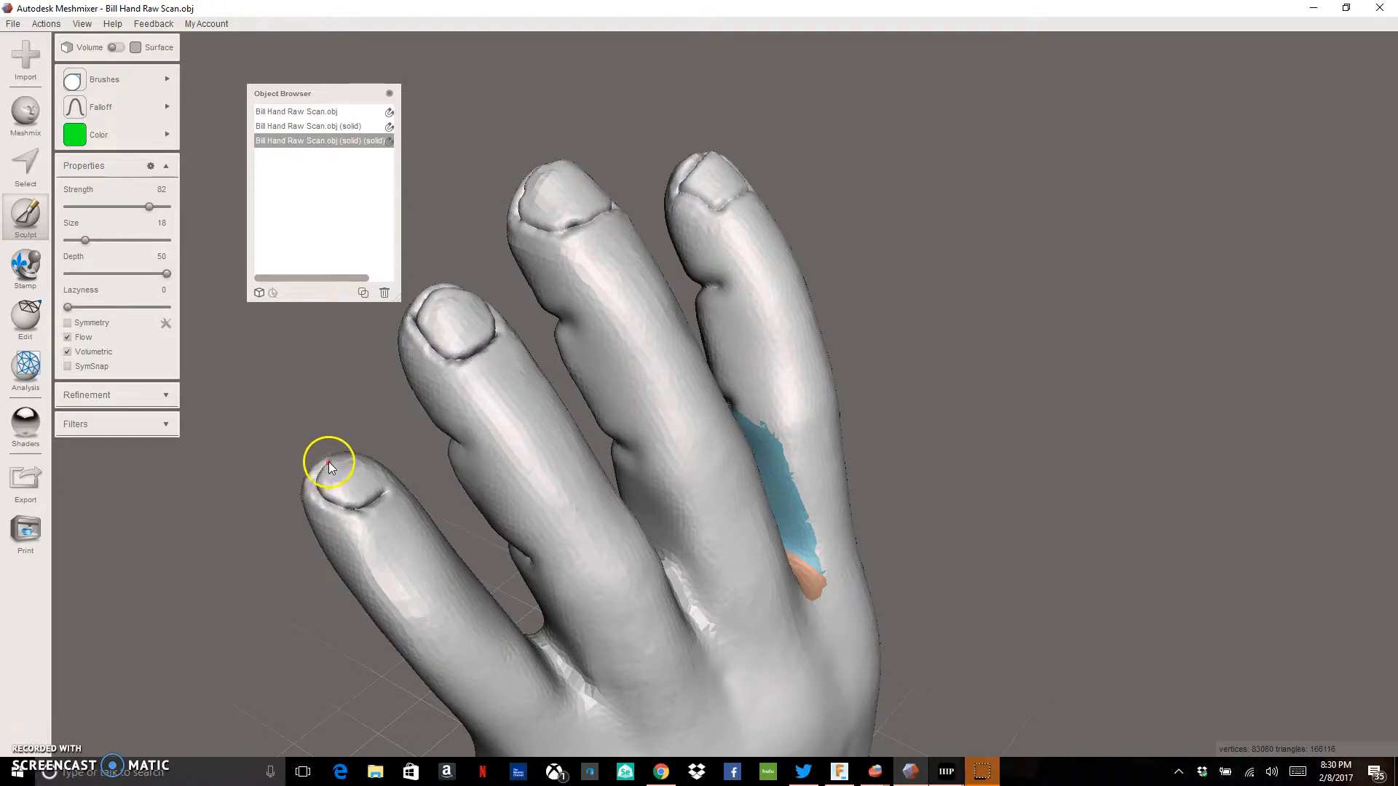
left_click_drag(365, 453, 386, 486)
right_click_drag(385, 497, 353, 574)
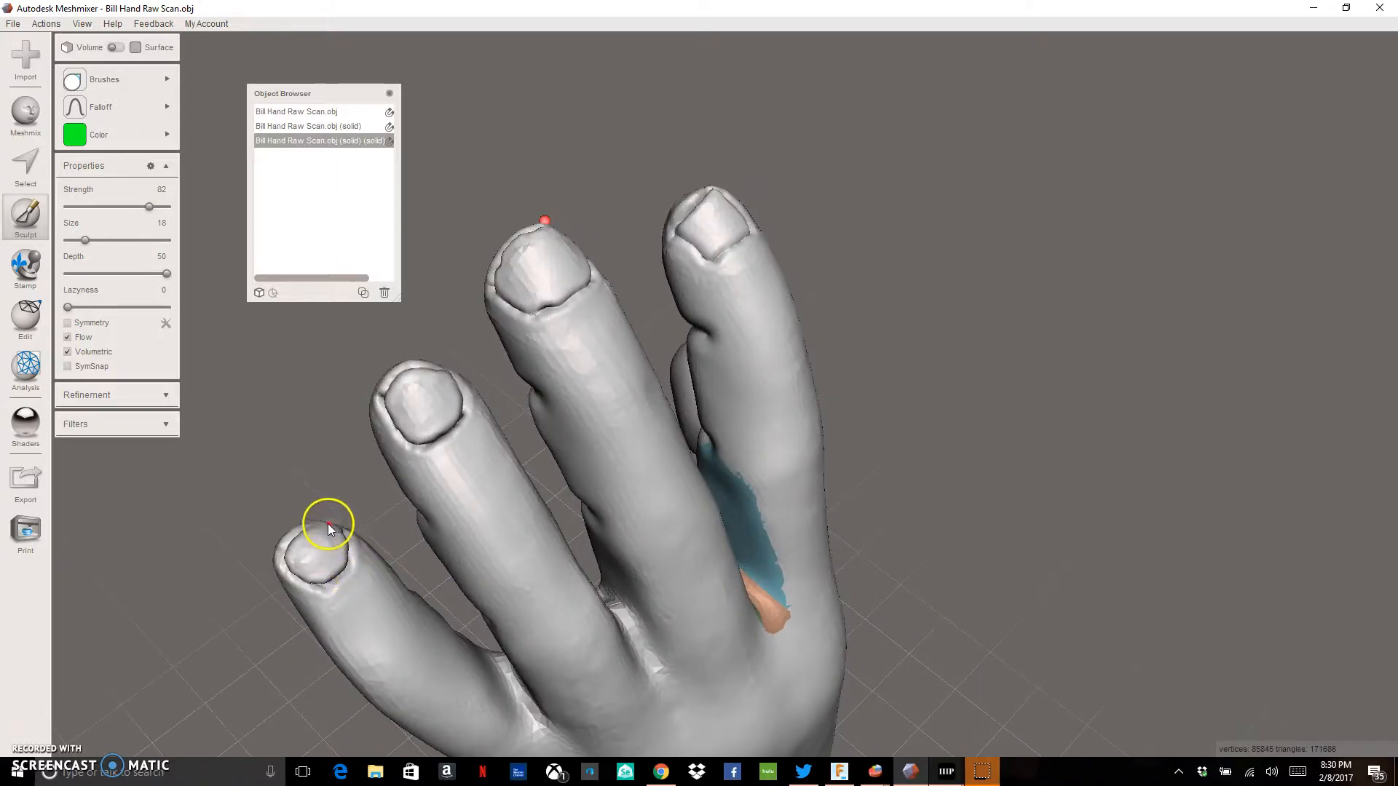
left_click_drag(309, 527, 282, 549)
right_click_drag(356, 510, 804, 459)
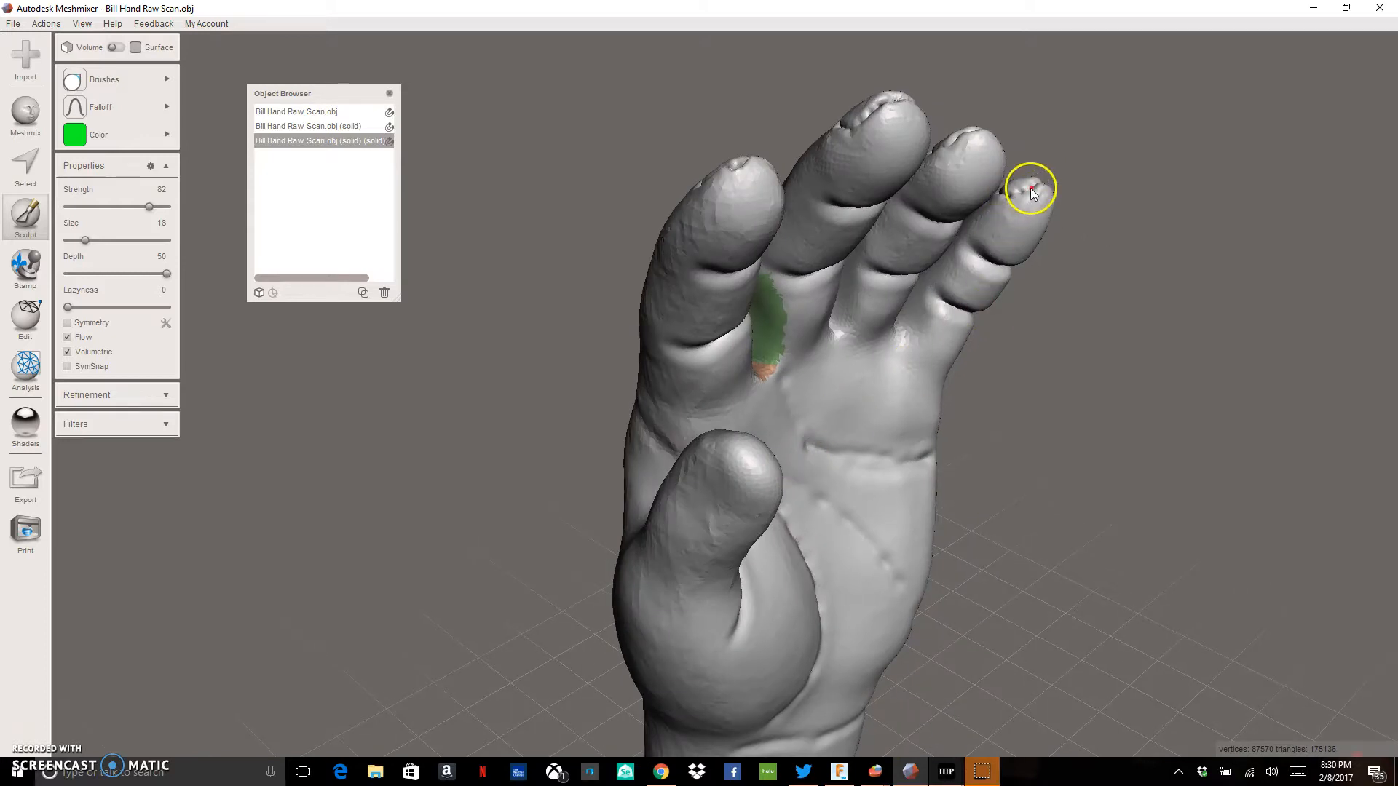
left_click_drag(1026, 188, 1008, 194)
Pinch the thumbnail outline into the back of the thumb tip, including its front edge
right_click_drag(737, 469, 780, 428)
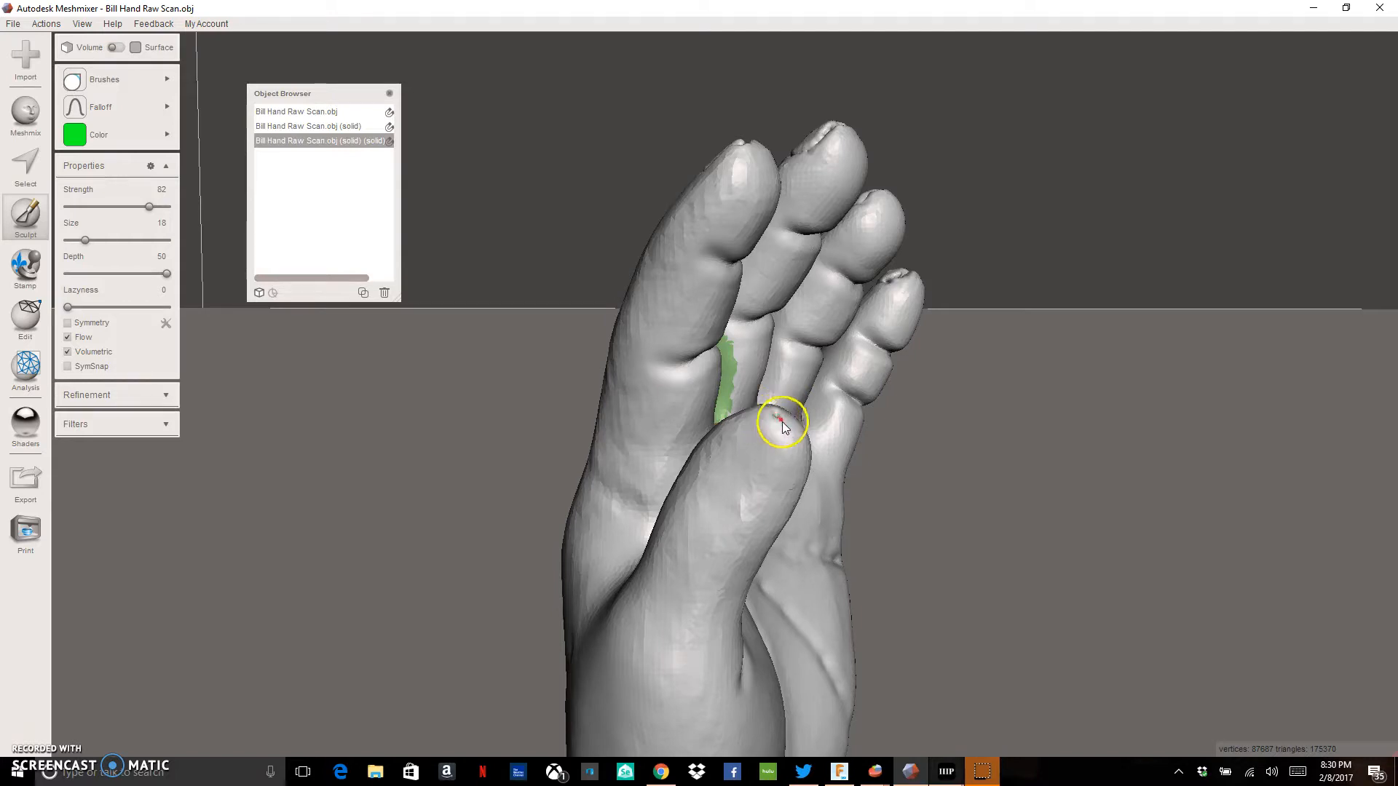
mouse_move(790, 426)
left_mouse_down()
mouse_move(800, 455)
mouse_move(779, 482)
mouse_move(756, 488)
mouse_move(723, 464)
left_mouse_up()
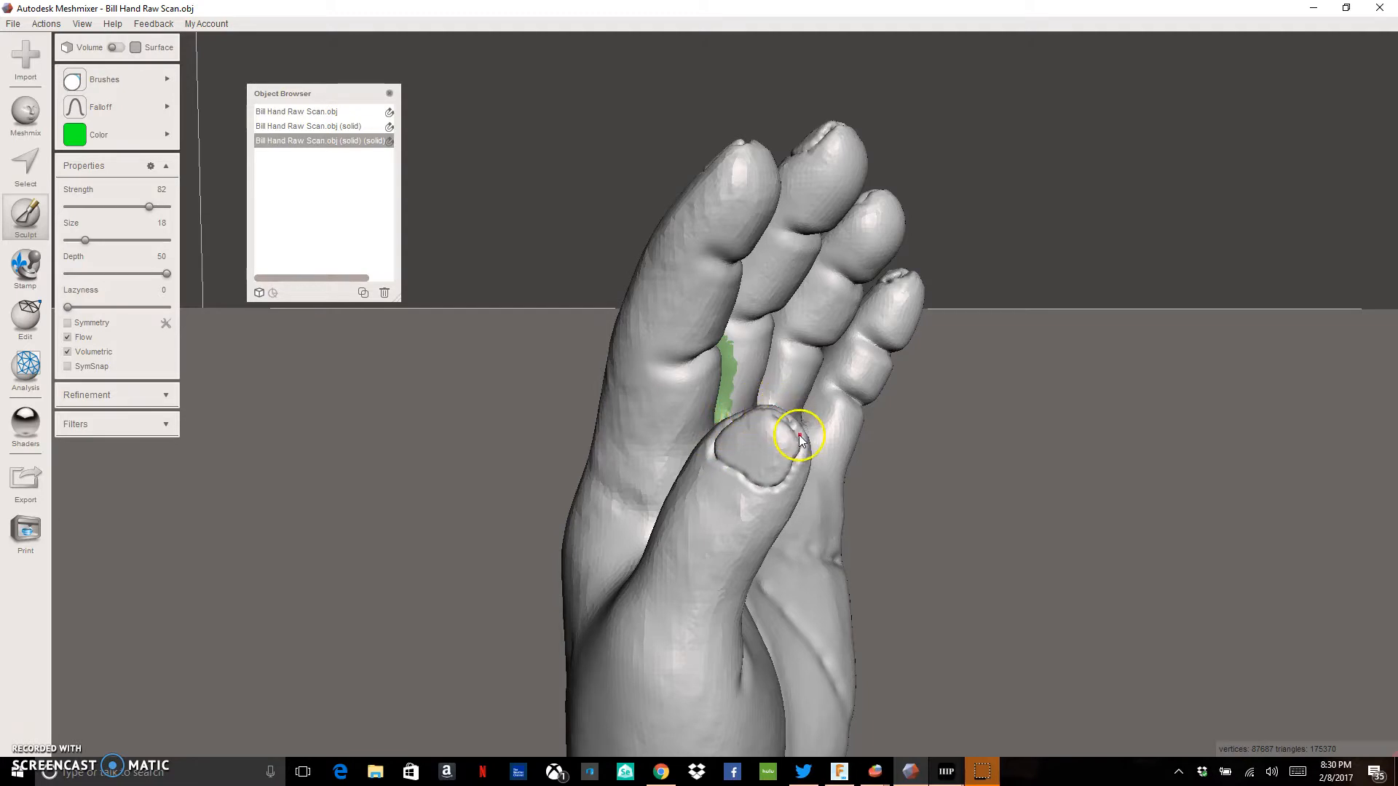
left_click_drag(772, 416, 752, 408)
mouse_move(752, 407)
right_mouse_down()
mouse_move(738, 451)
mouse_move(686, 475)
mouse_move(703, 467)
right_mouse_up()
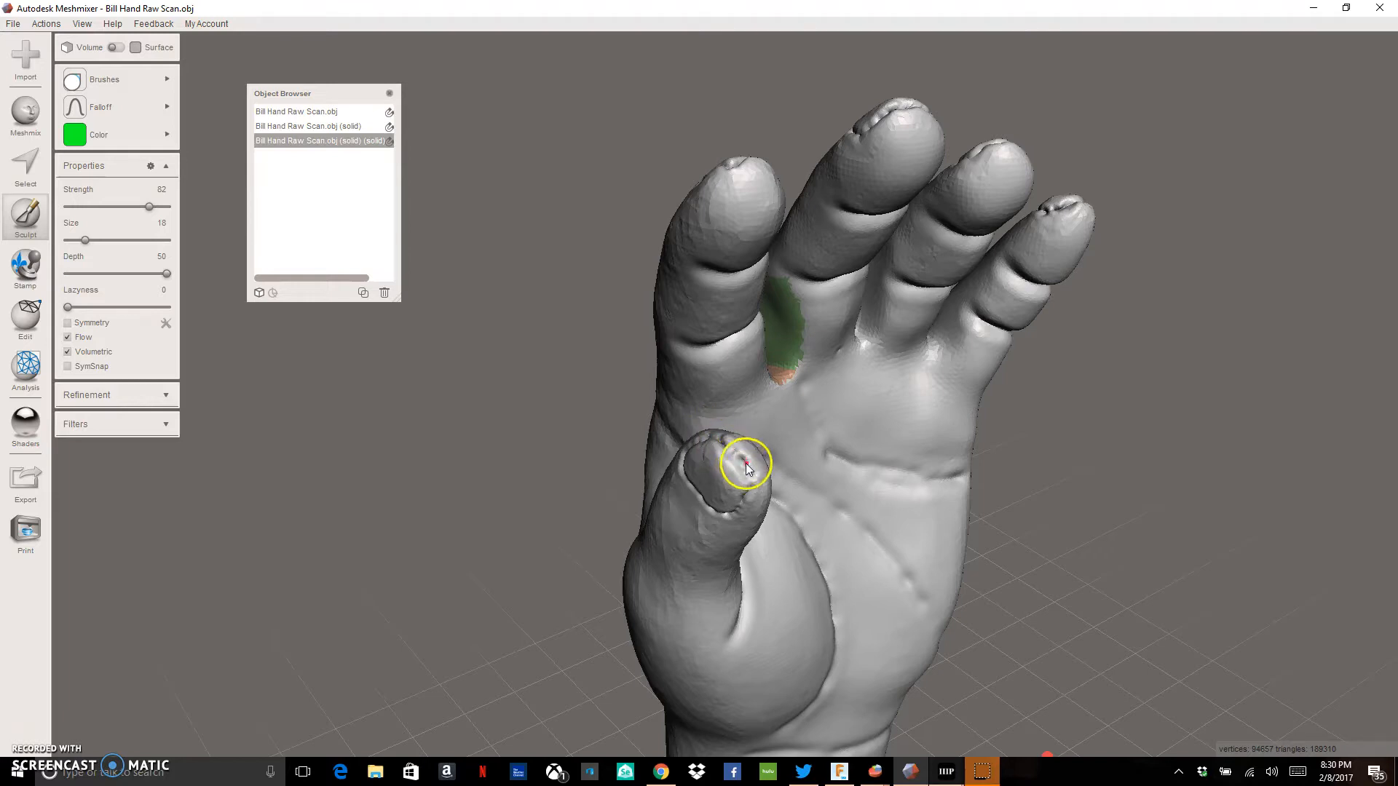
mouse_move(727, 447)
left_mouse_down()
mouse_move(715, 439)
mouse_move(728, 447)
left_mouse_up()
mouse_move(728, 448)
right_mouse_down()
mouse_move(859, 401)
mouse_move(781, 477)
mouse_move(690, 482)
right_mouse_up()
Soften the pinched edge of the thumbnail with the RobustSmooth brush at strength 65 and size 18
mouse_move(151, 80)
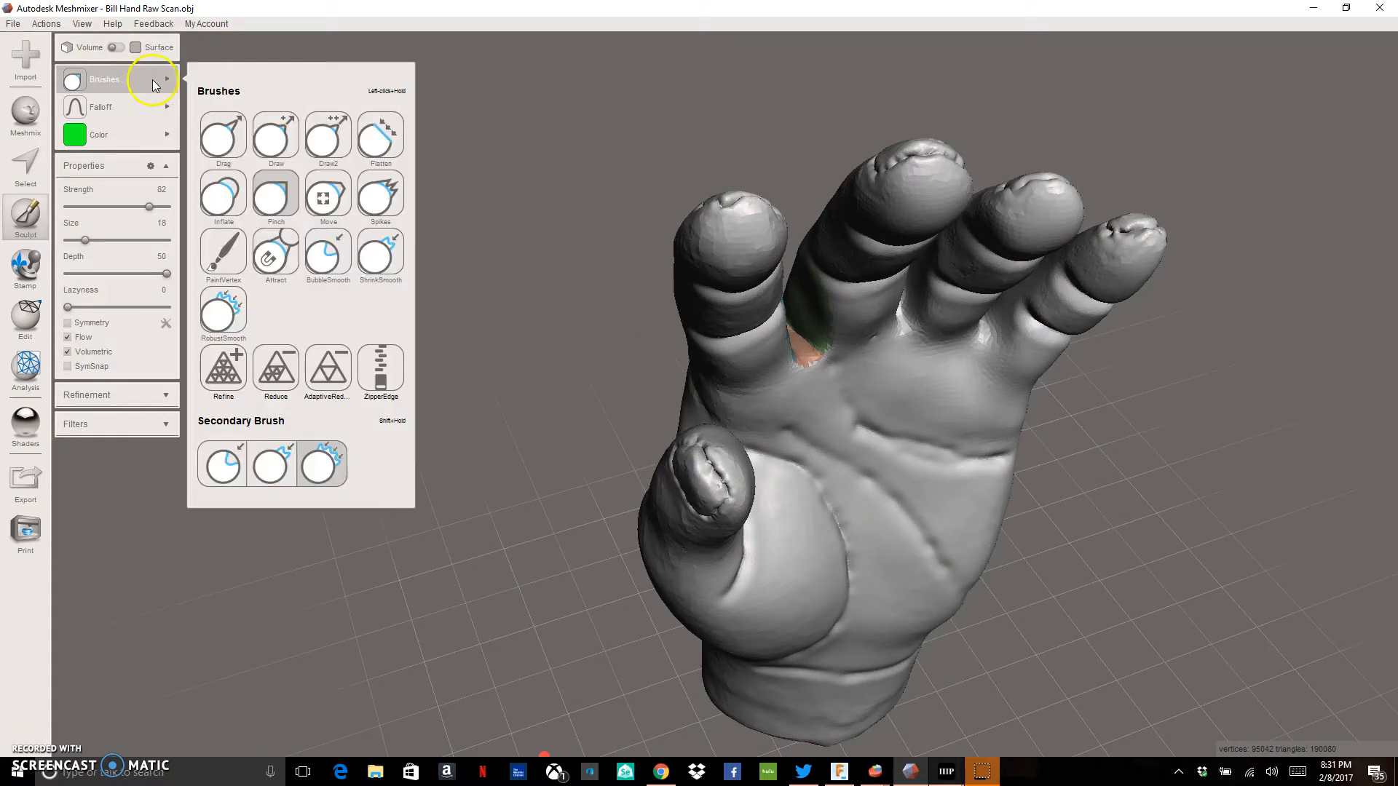
left_click(219, 311)
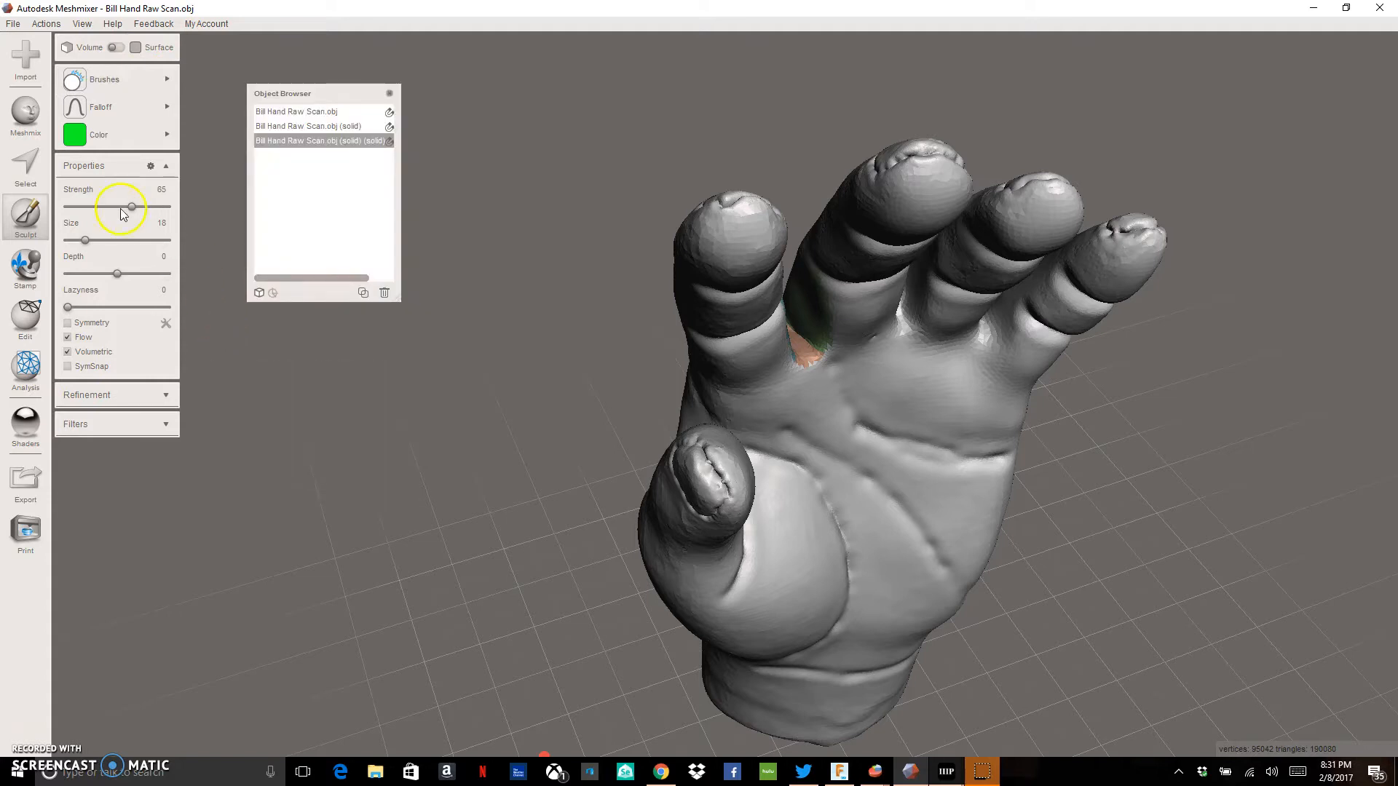
mouse_move(739, 465)
left_mouse_down()
mouse_move(705, 464)
mouse_move(693, 437)
mouse_move(728, 501)
left_mouse_up()
right_click_drag(749, 307, 282, 320)
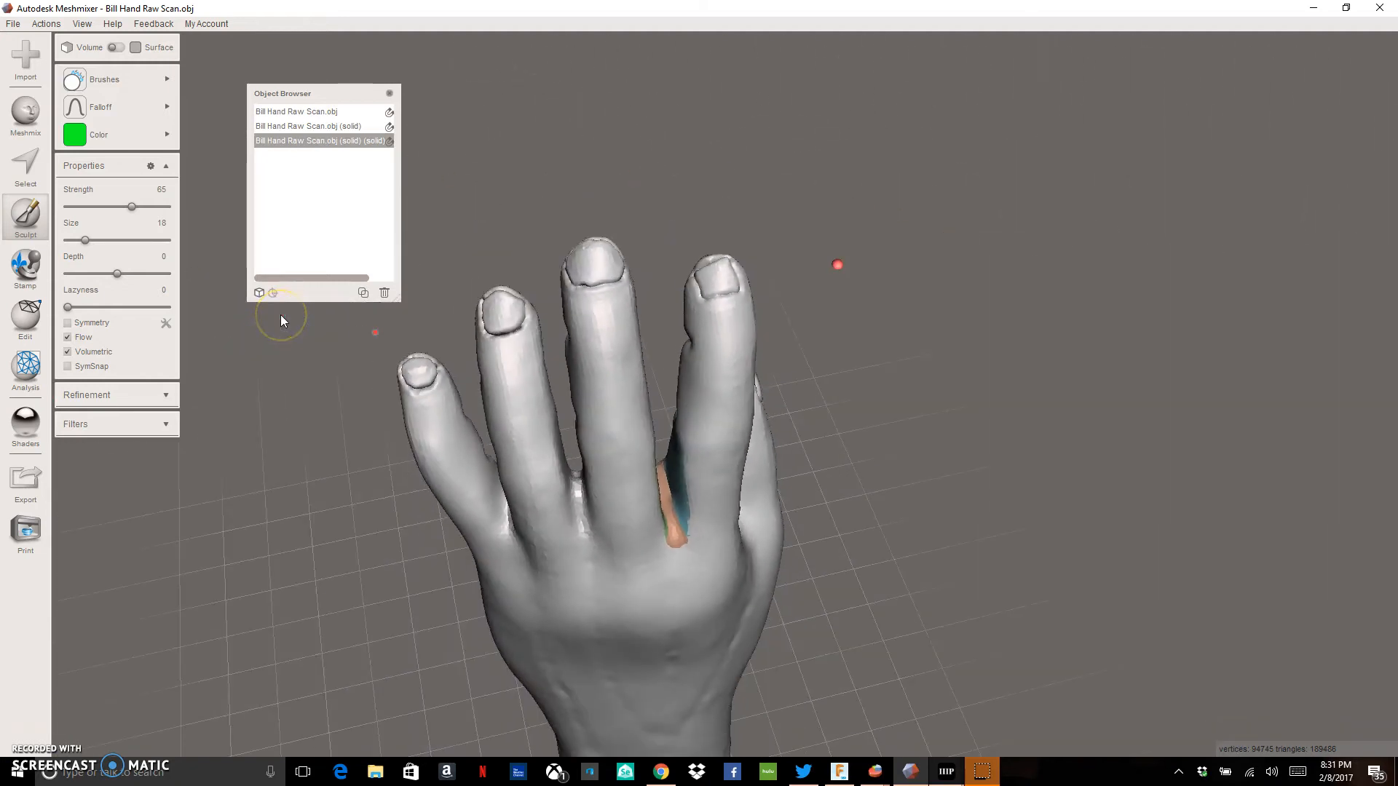